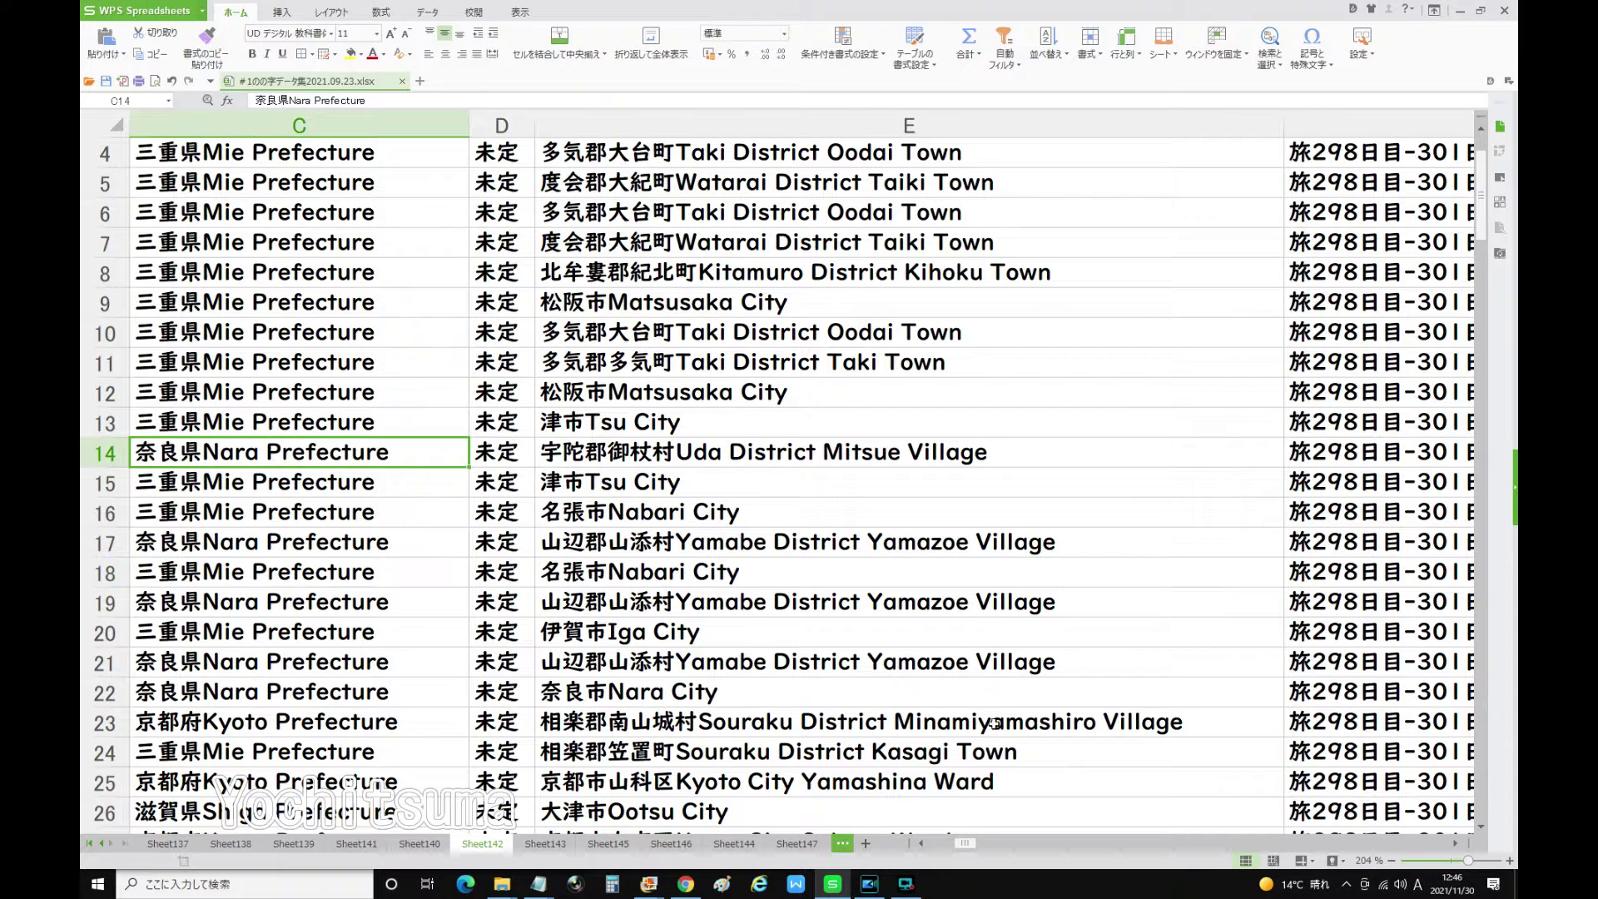
Replace the prefecture in C24 with a copy of 京都府Kyoto Prefecture from C23, and save the workbook.
left_click(238, 726)
right_click(240, 727)
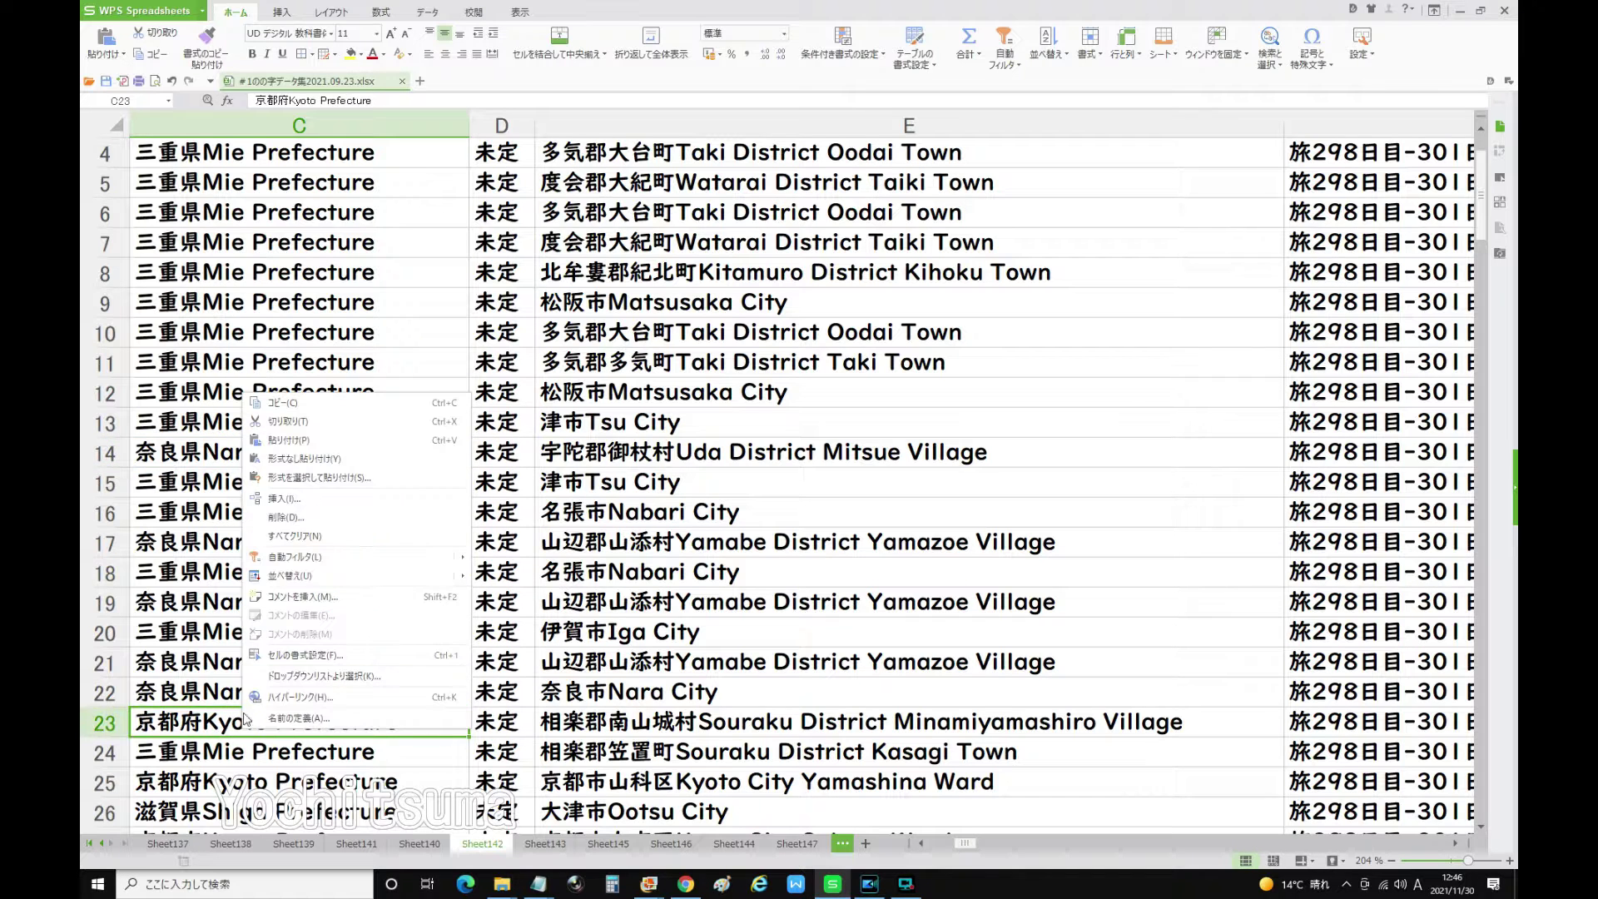
left_click(279, 403)
left_click(235, 752)
right_click(234, 749)
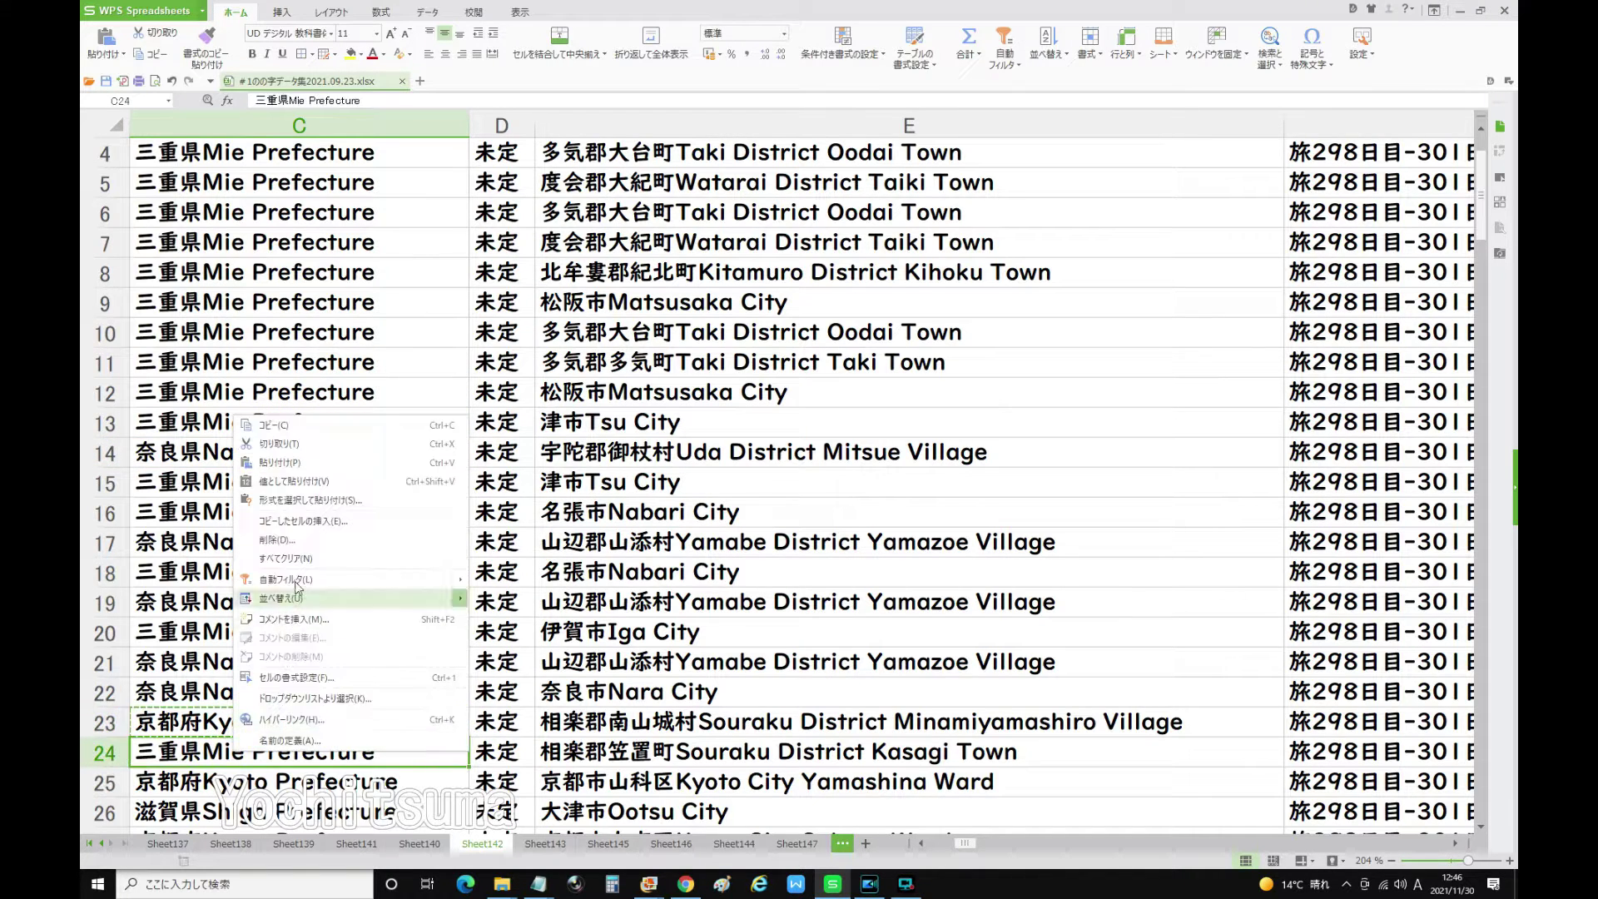
left_click(308, 463)
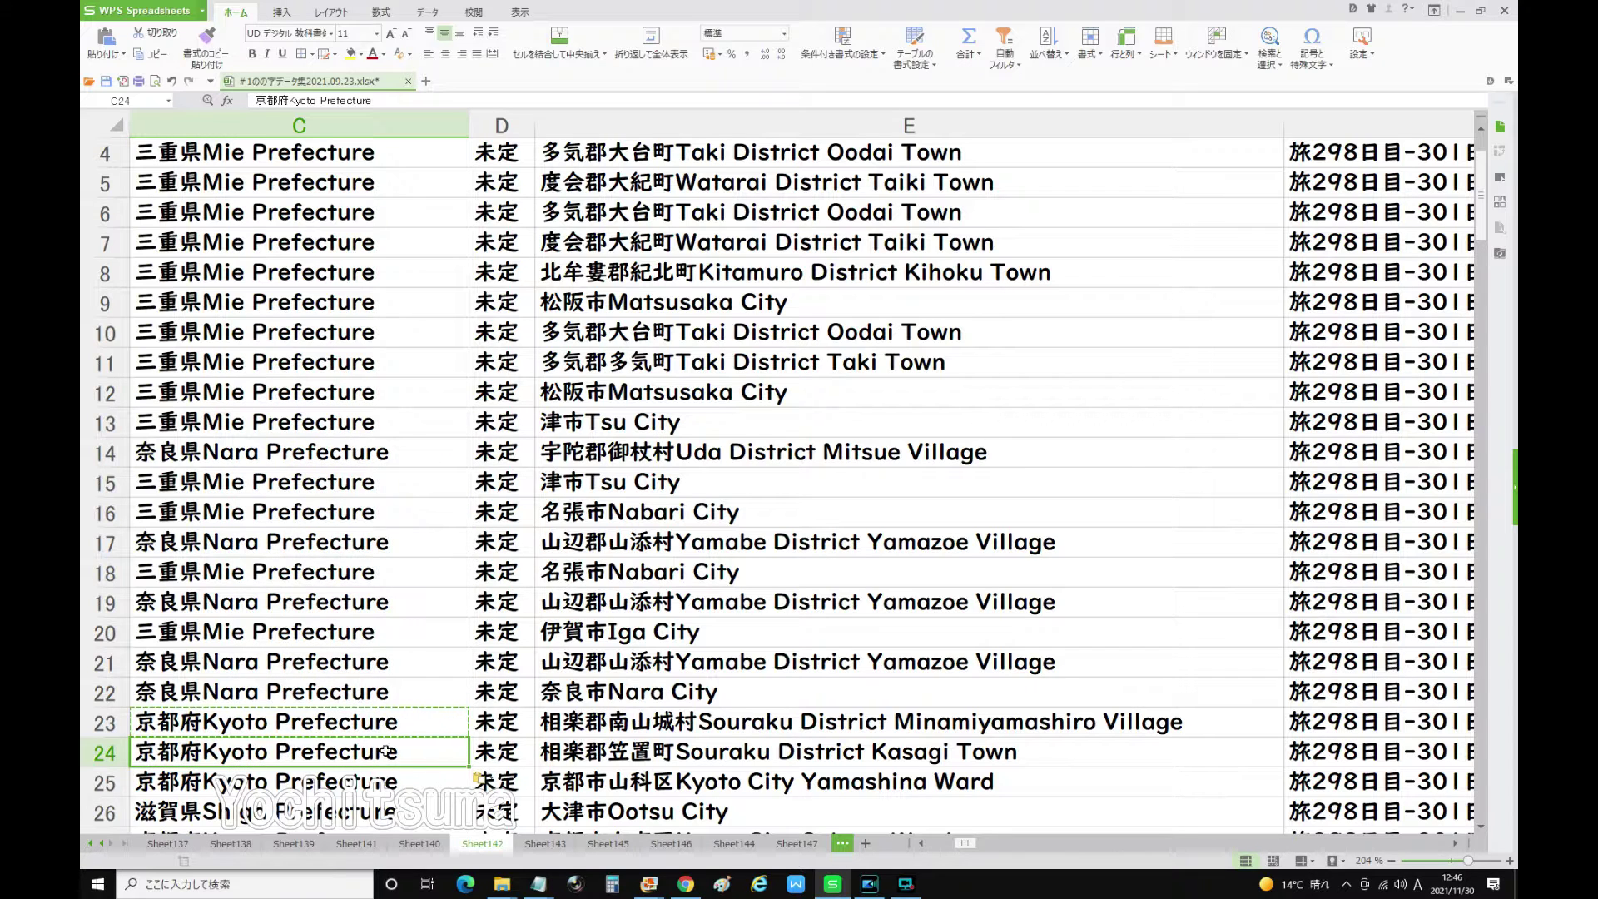
left_click(648, 754)
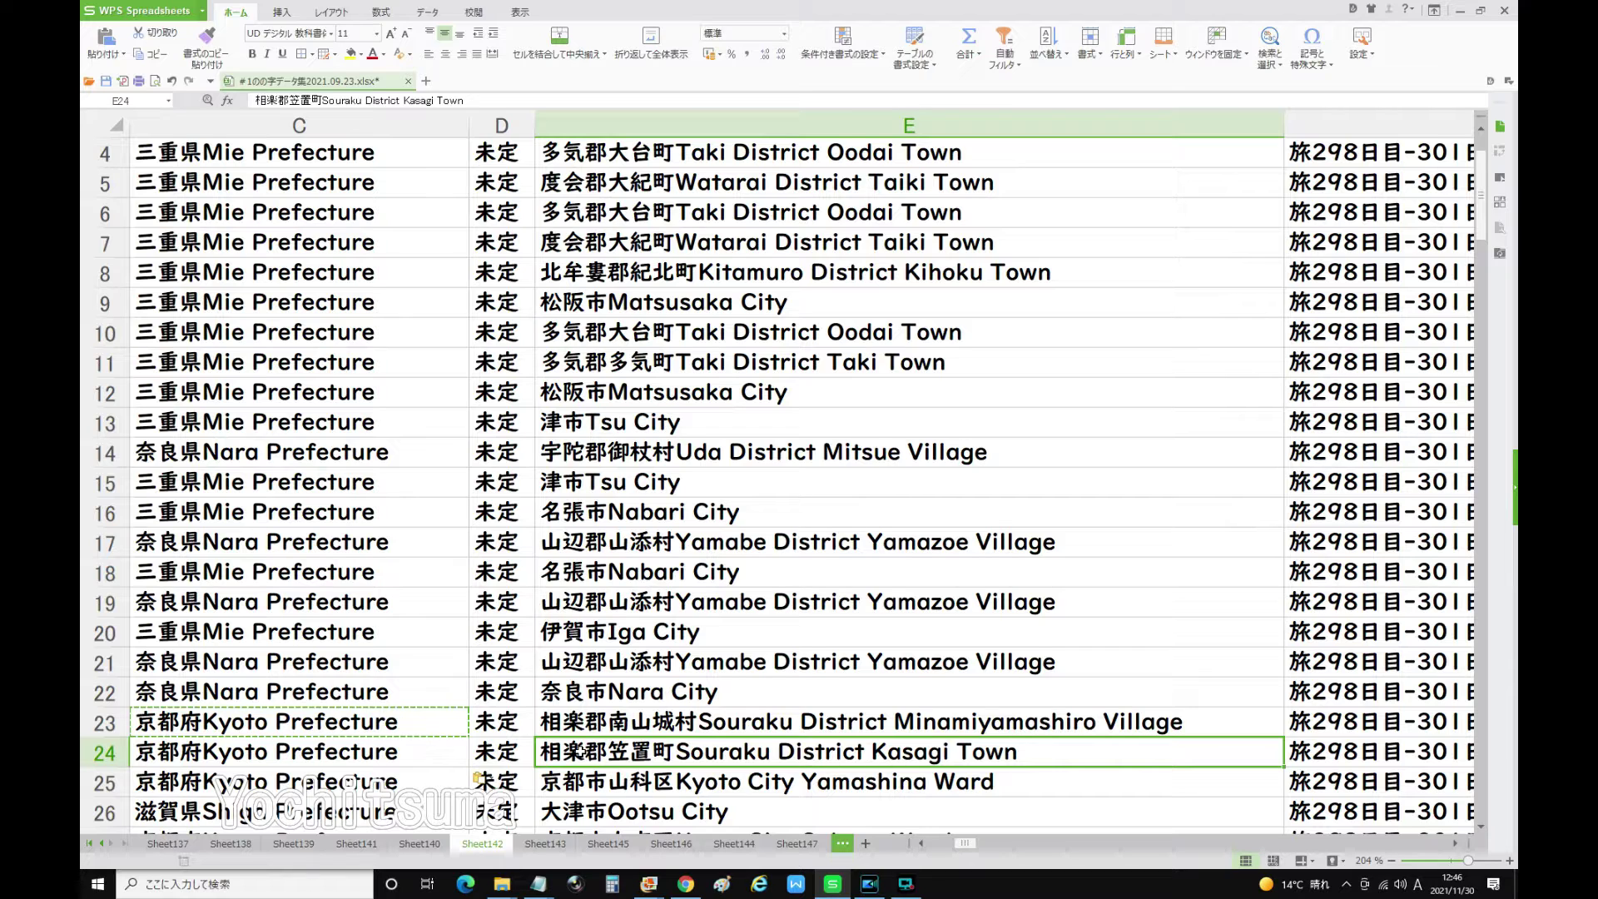
left_click(550, 781)
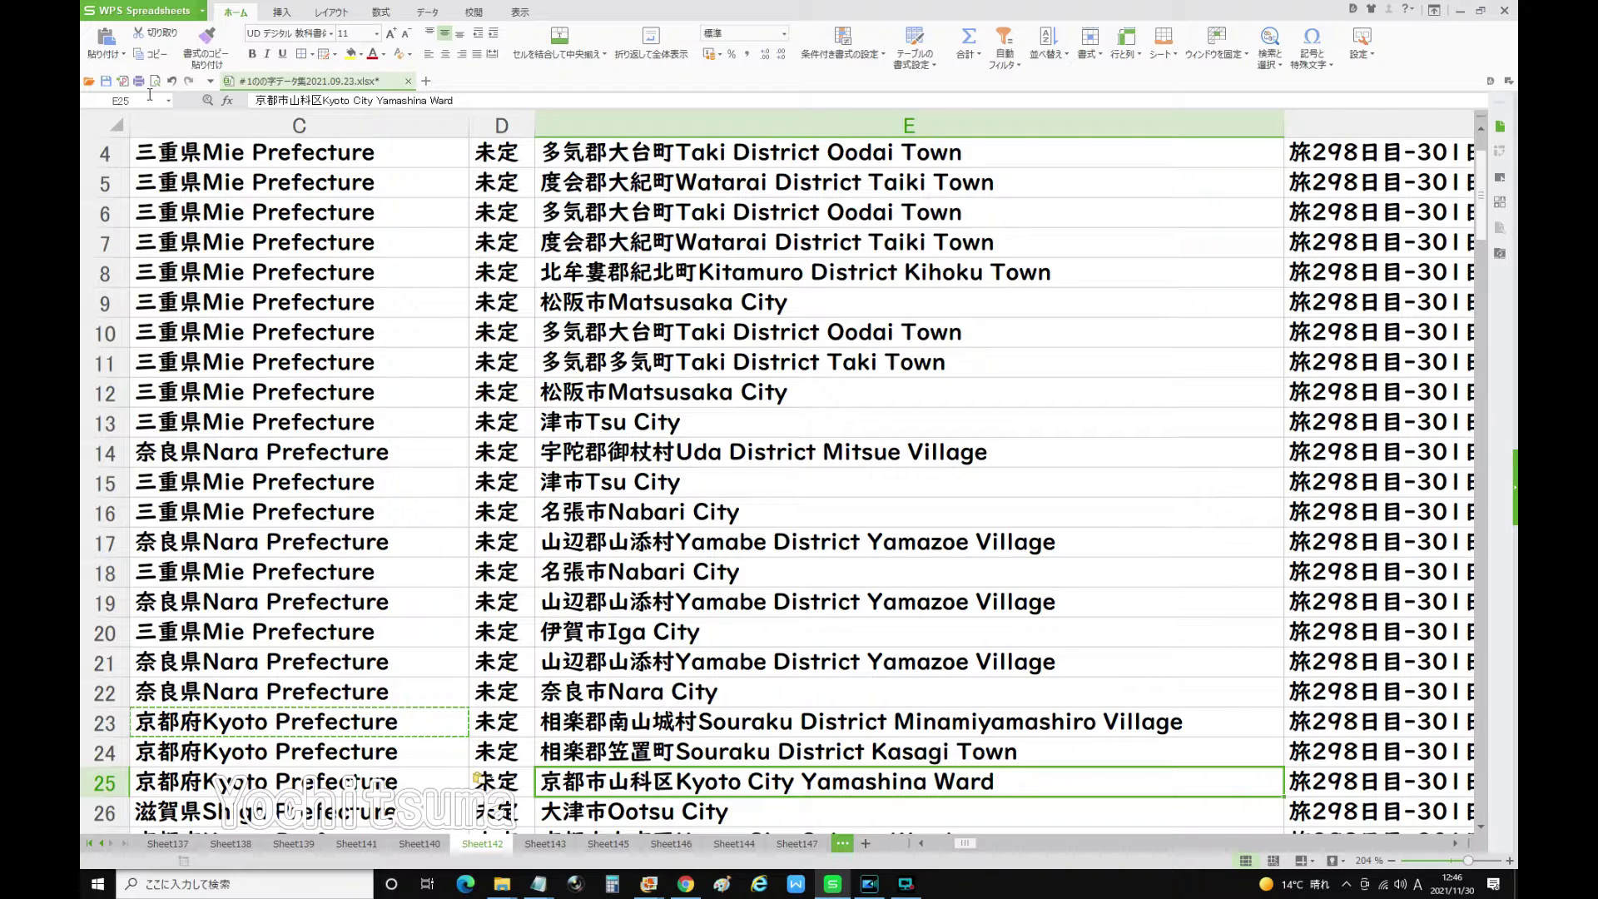
left_click(108, 81)
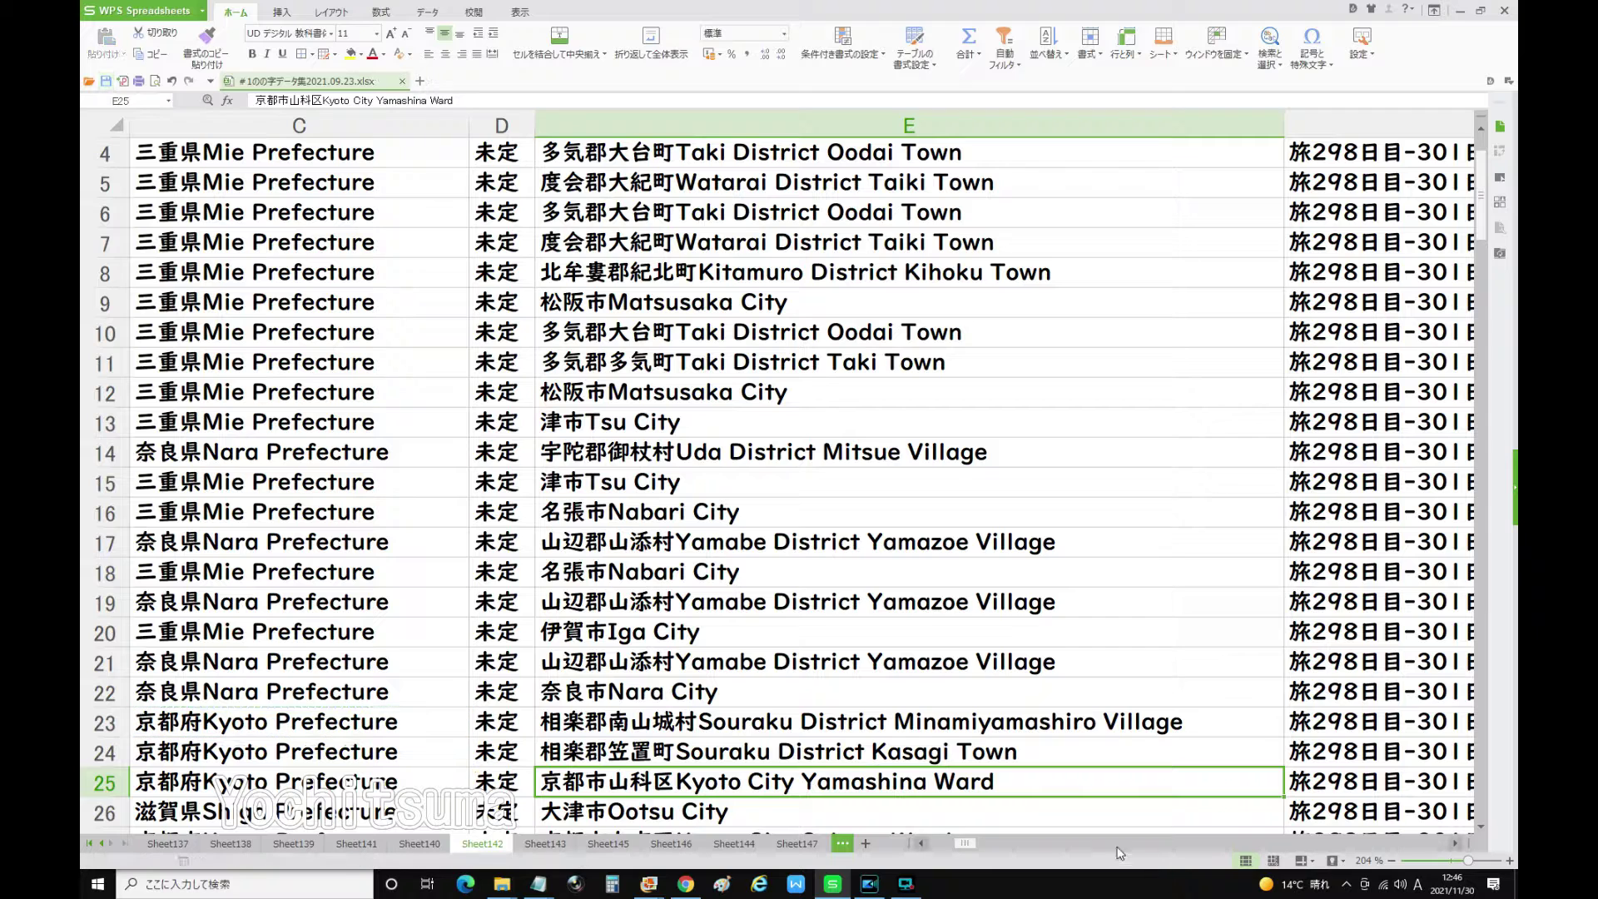
Check the のの字カウンター block, including the travelled-days entry and the prefecture and municipality counters.
left_click_drag(964, 846, 969, 845)
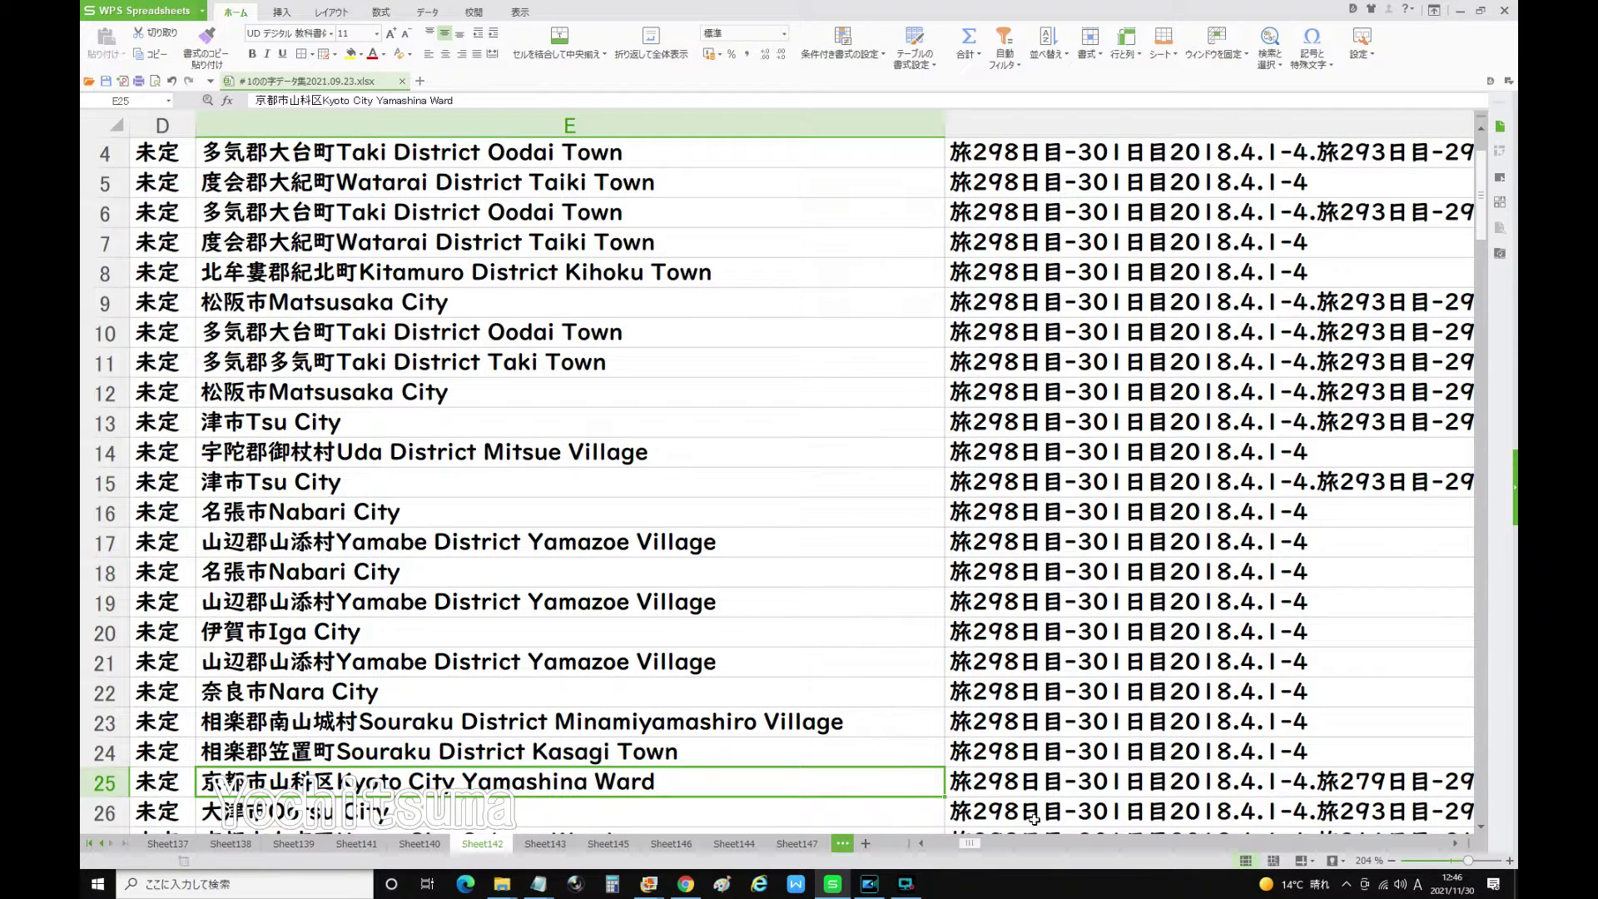
left_click_drag(970, 844, 1022, 846)
scroll(930, 762, "up", 1)
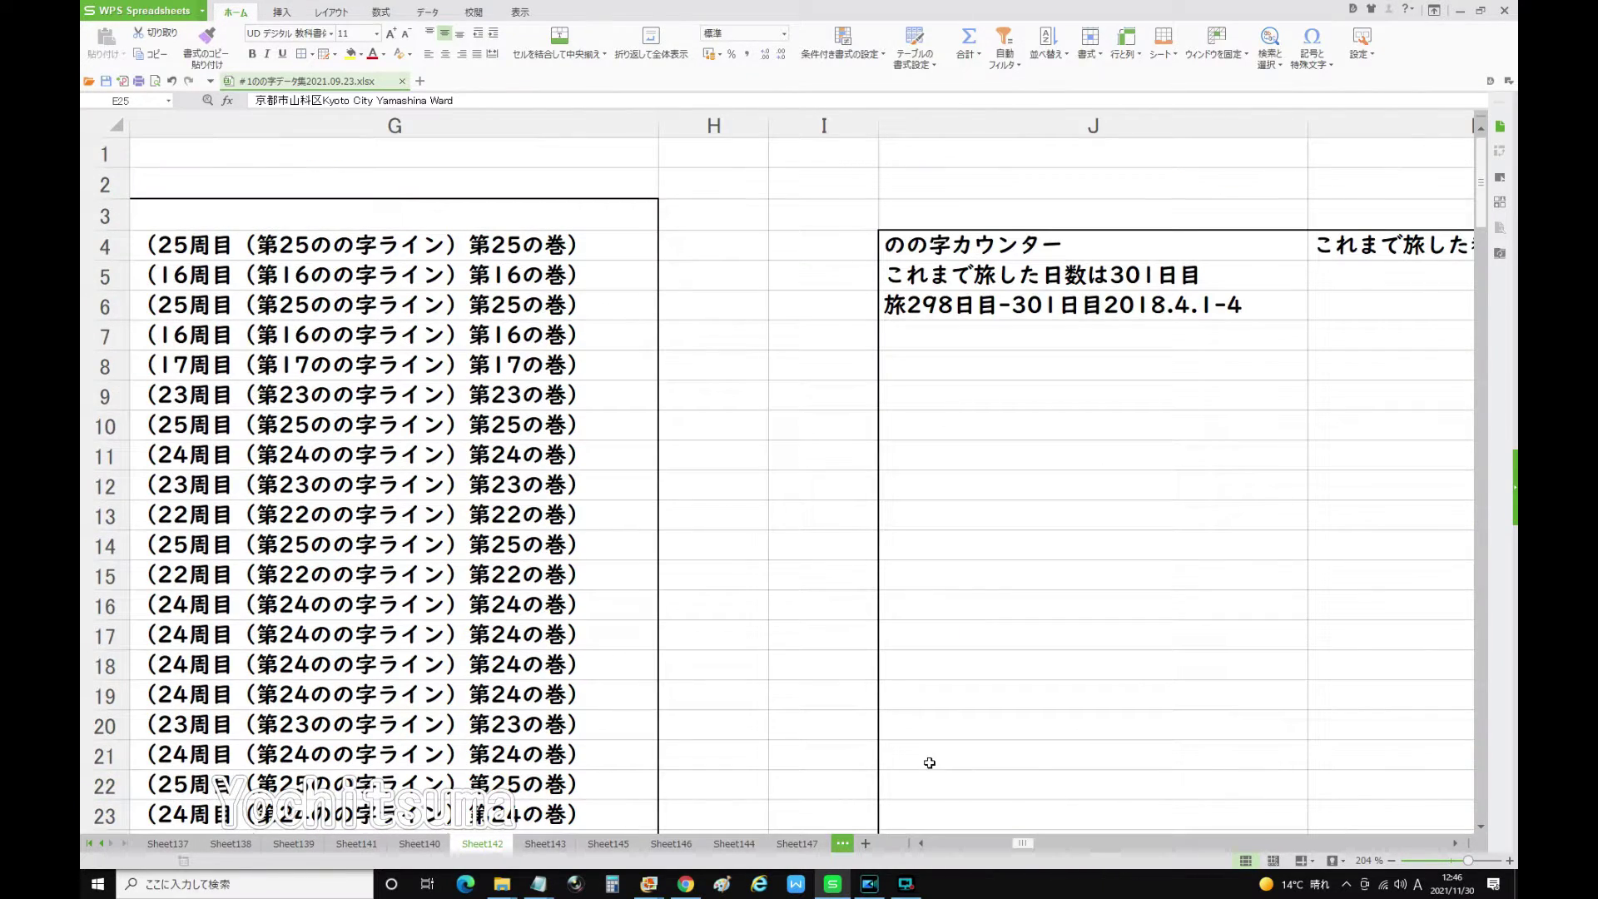
left_click(1166, 268)
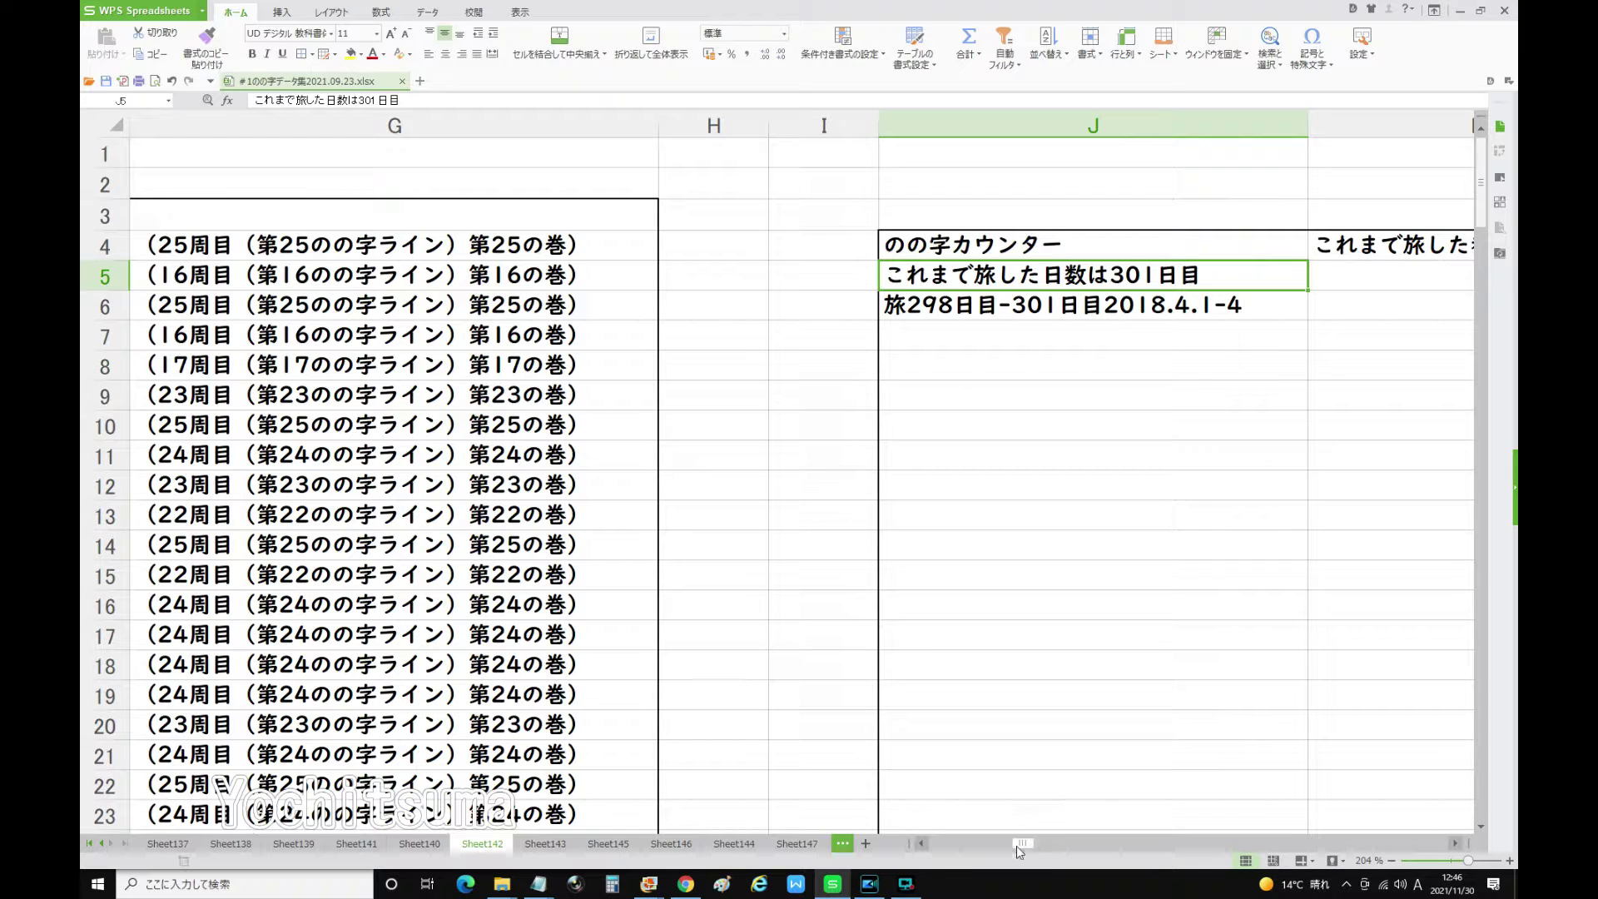
left_click_drag(1017, 846, 1019, 846)
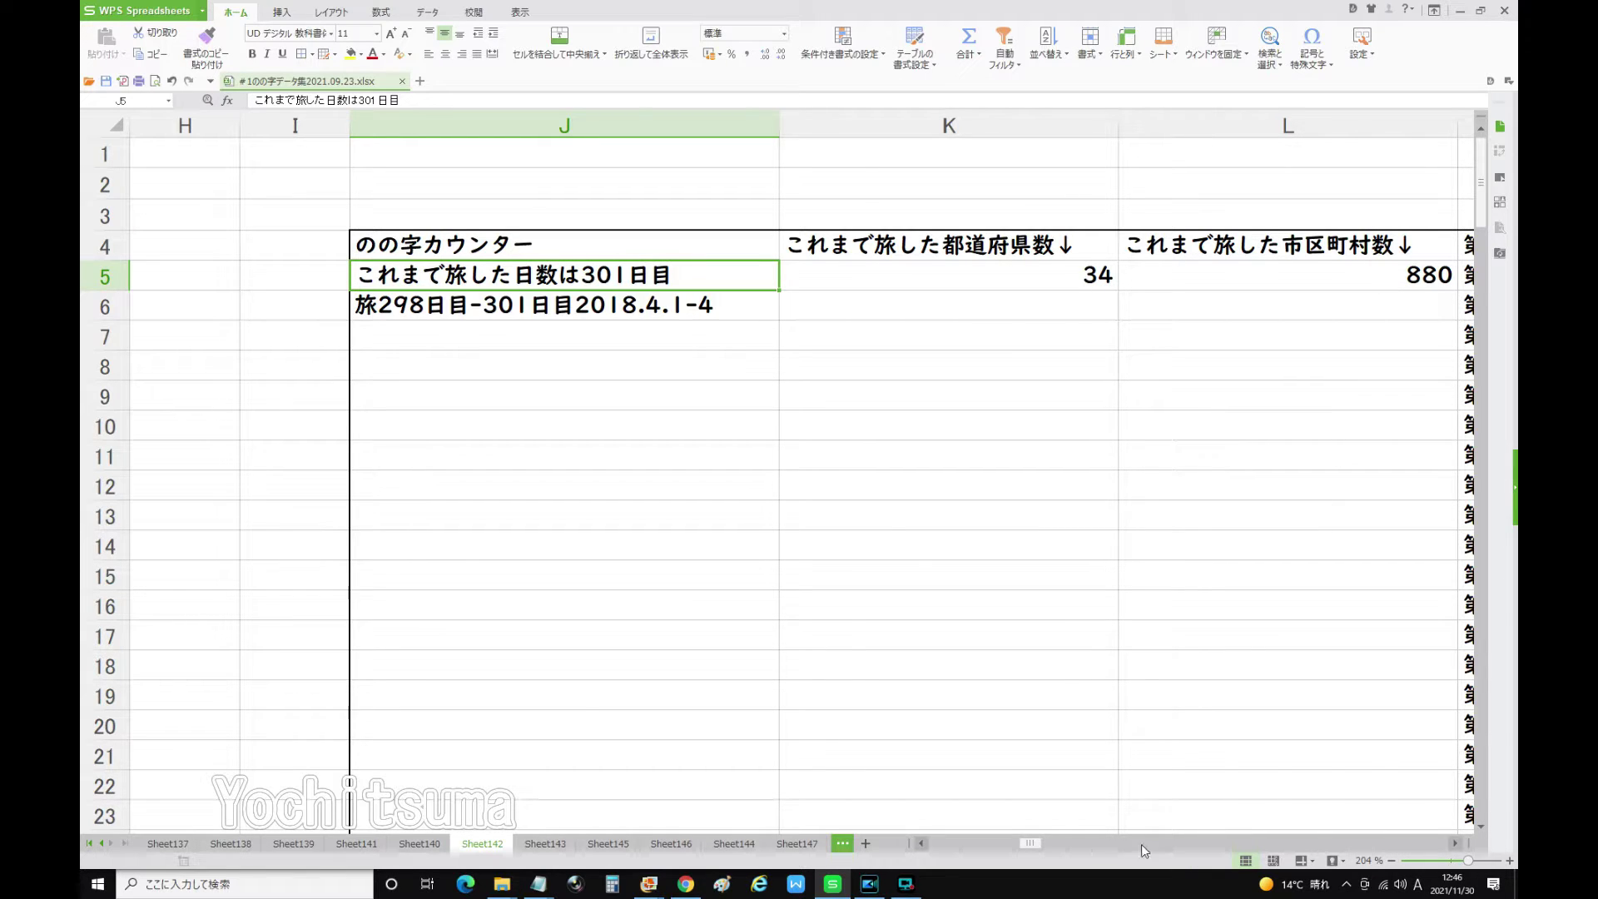
Review the 三重県 municipality list in column AF down to 名張市 and its total cell.
left_click_drag(1045, 846, 1137, 849)
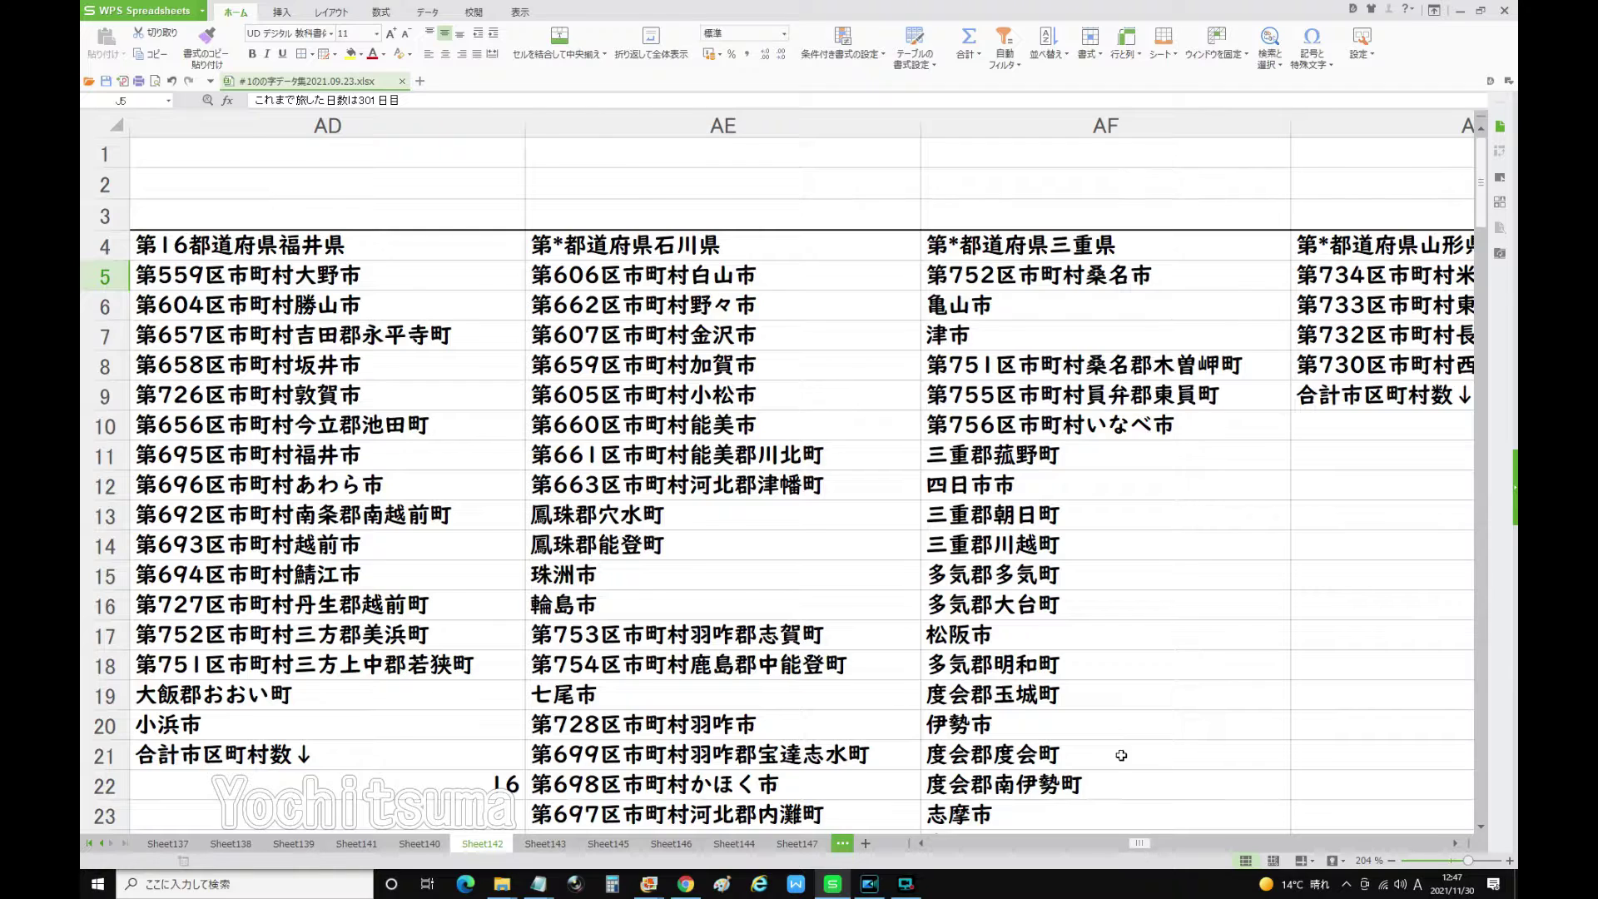
scroll(1127, 775, "down", 4)
scroll(1127, 776, "up", 1)
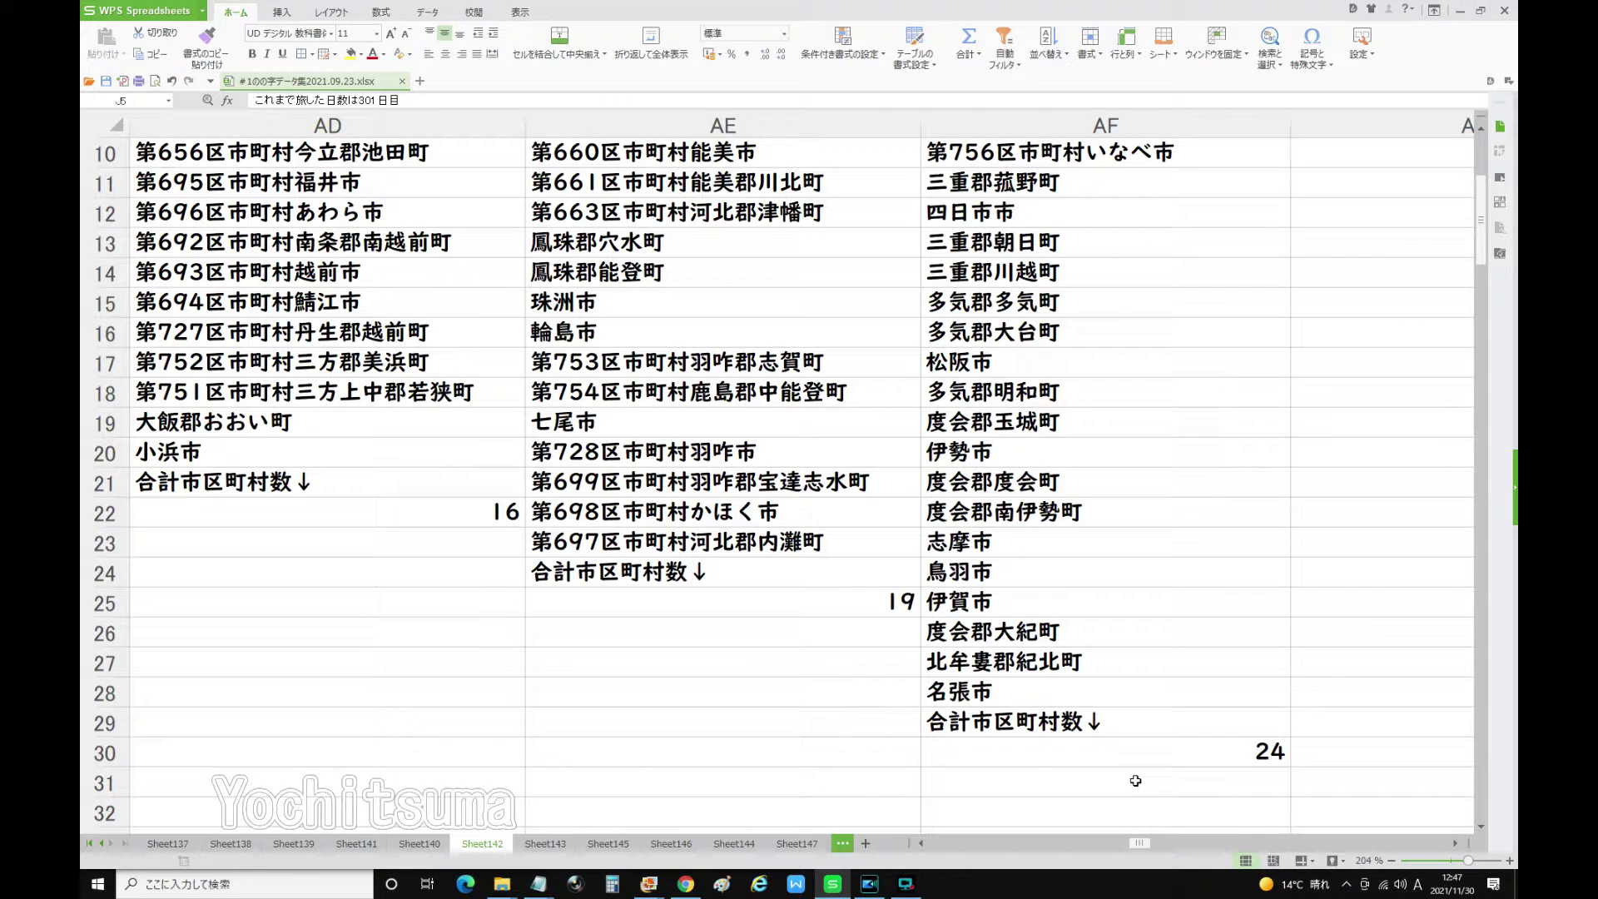
left_click(957, 691)
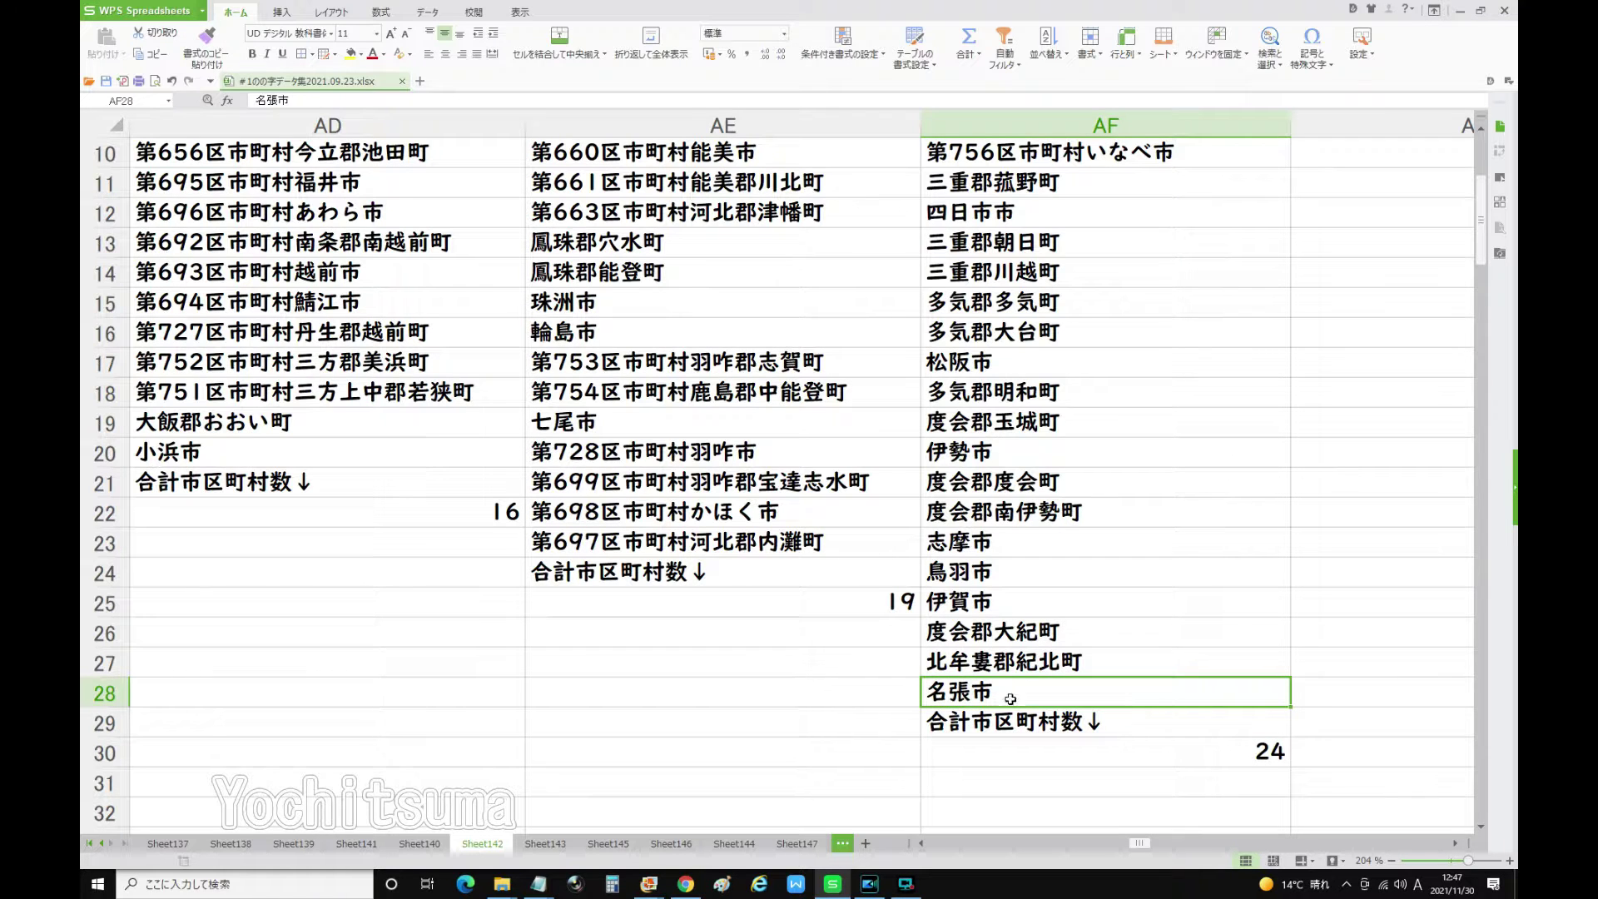
left_click(1289, 757)
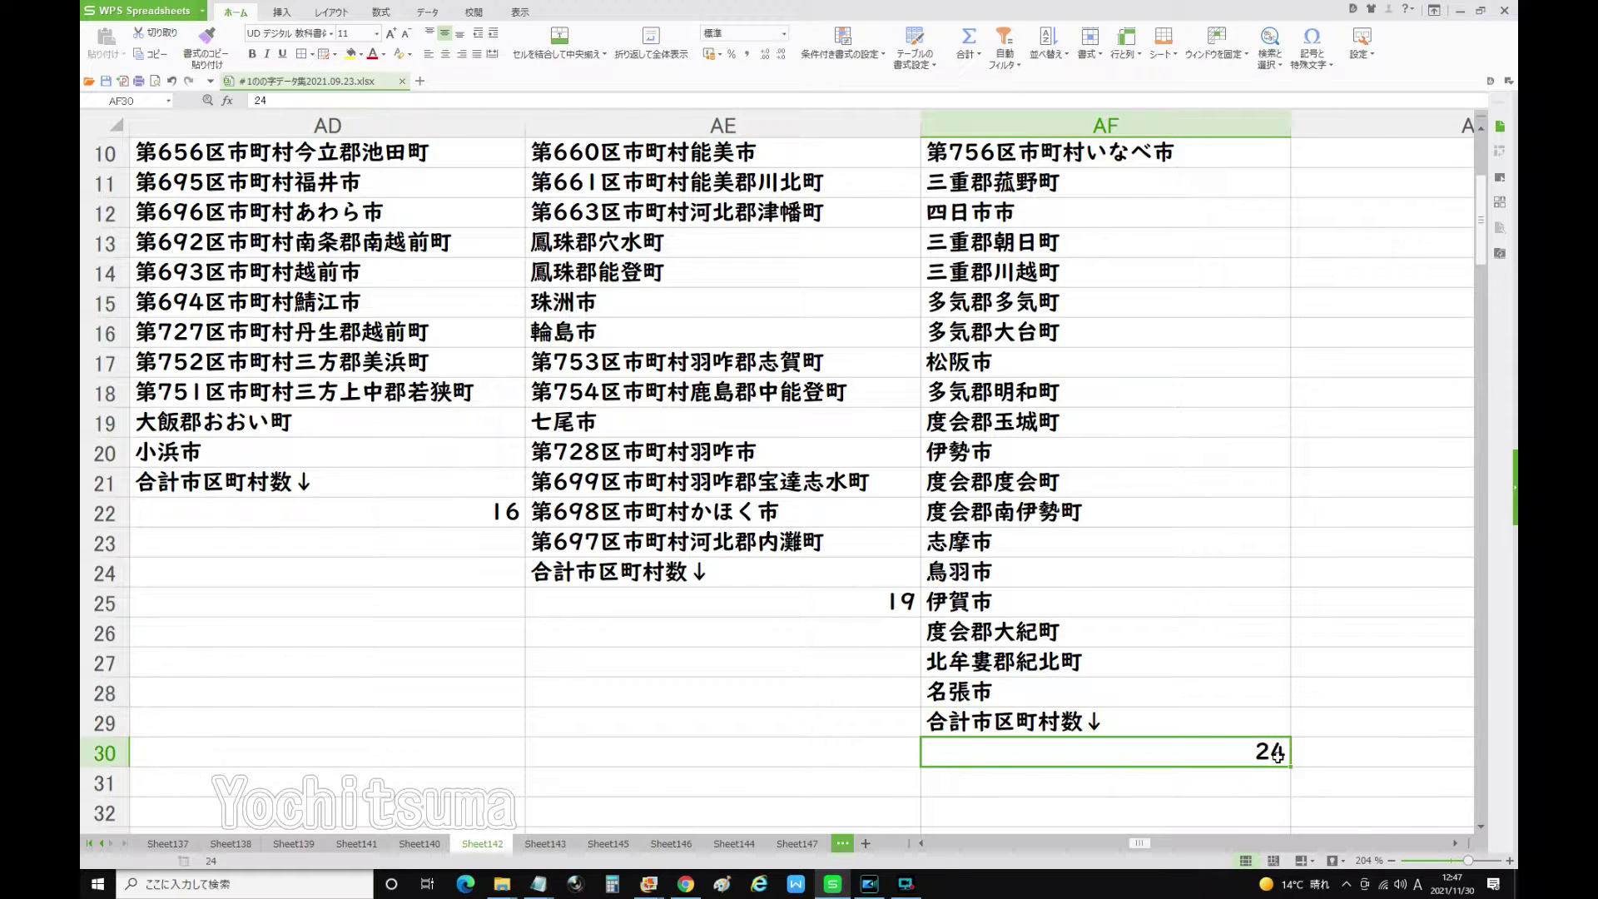
scroll(1277, 754, "up", 3)
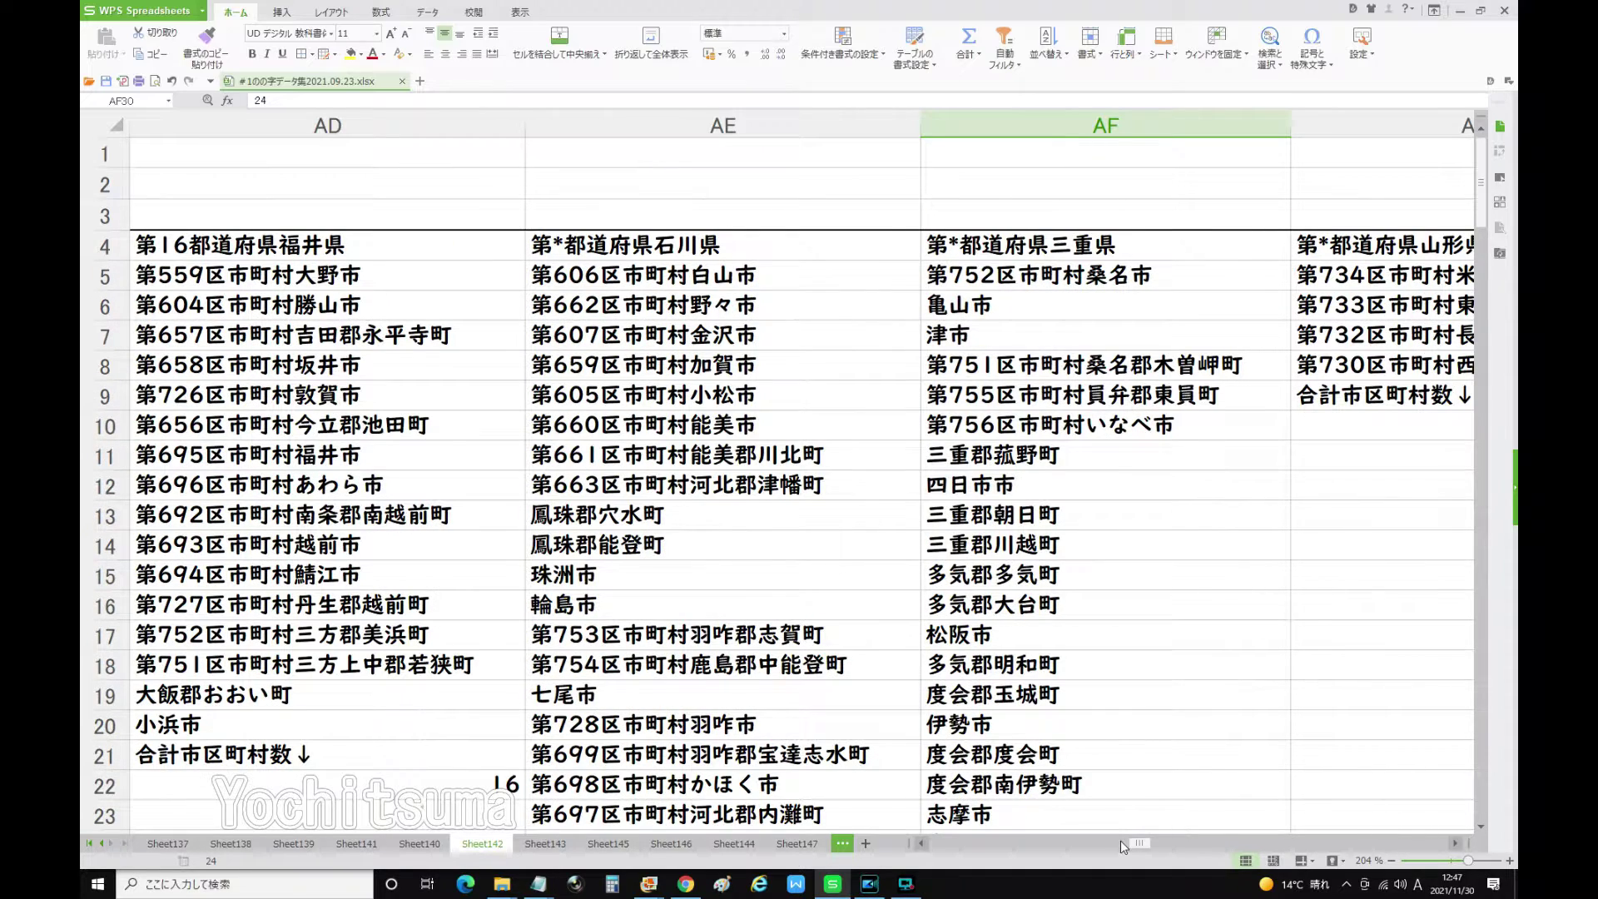
Reduce the sheet zoom to 70% to get an overview of the prefecture columns.
left_click(1121, 841)
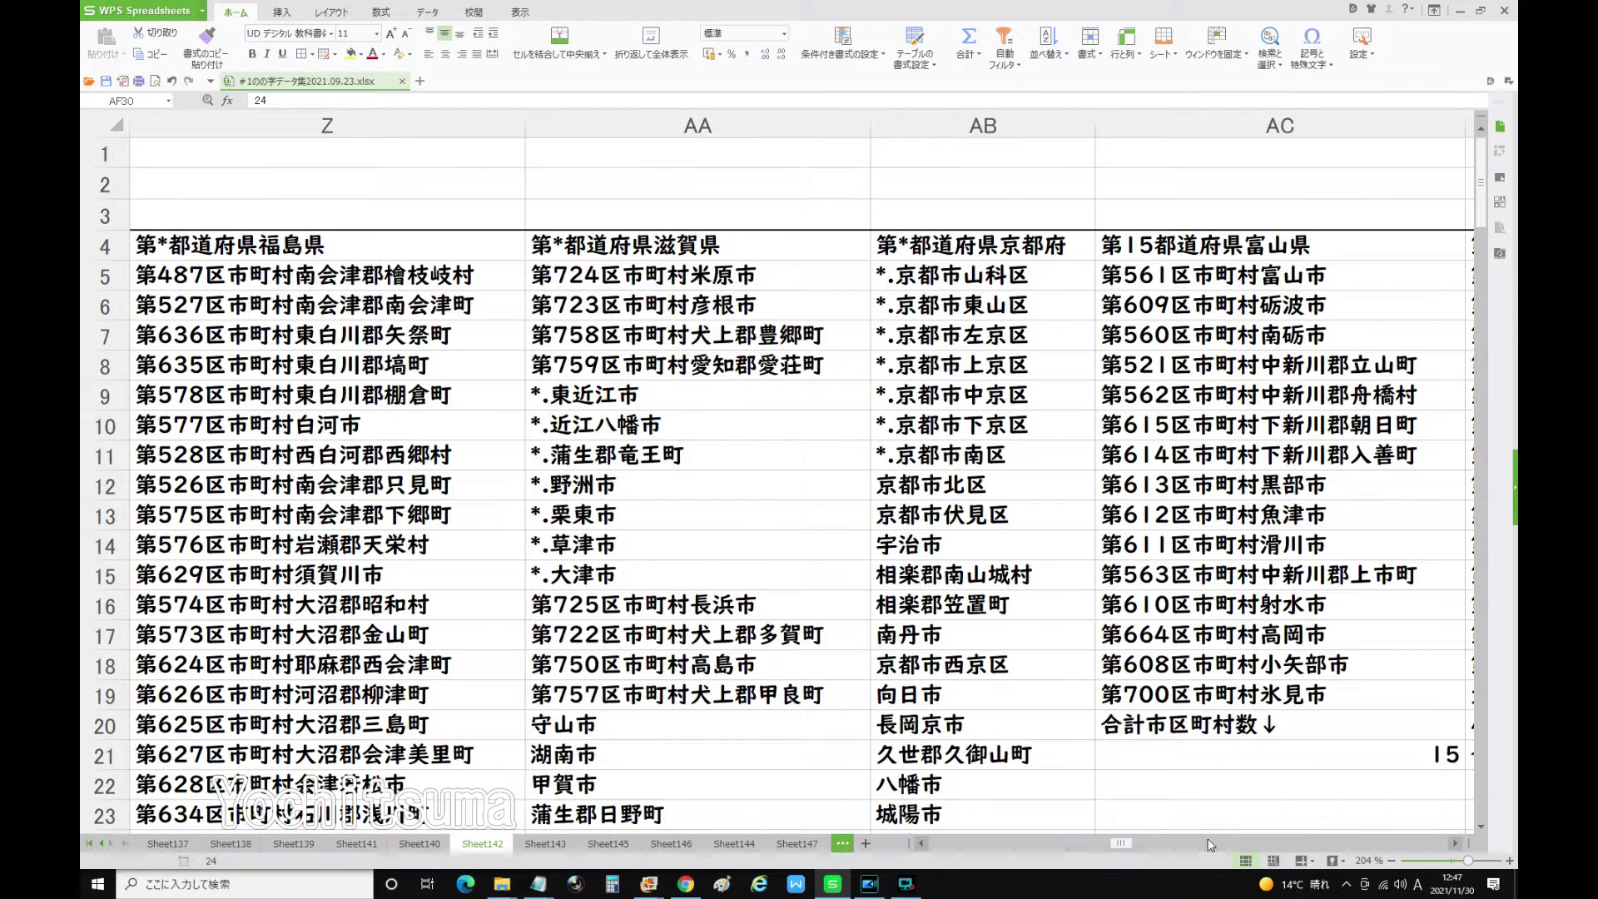
left_click_drag(1122, 845, 1167, 840)
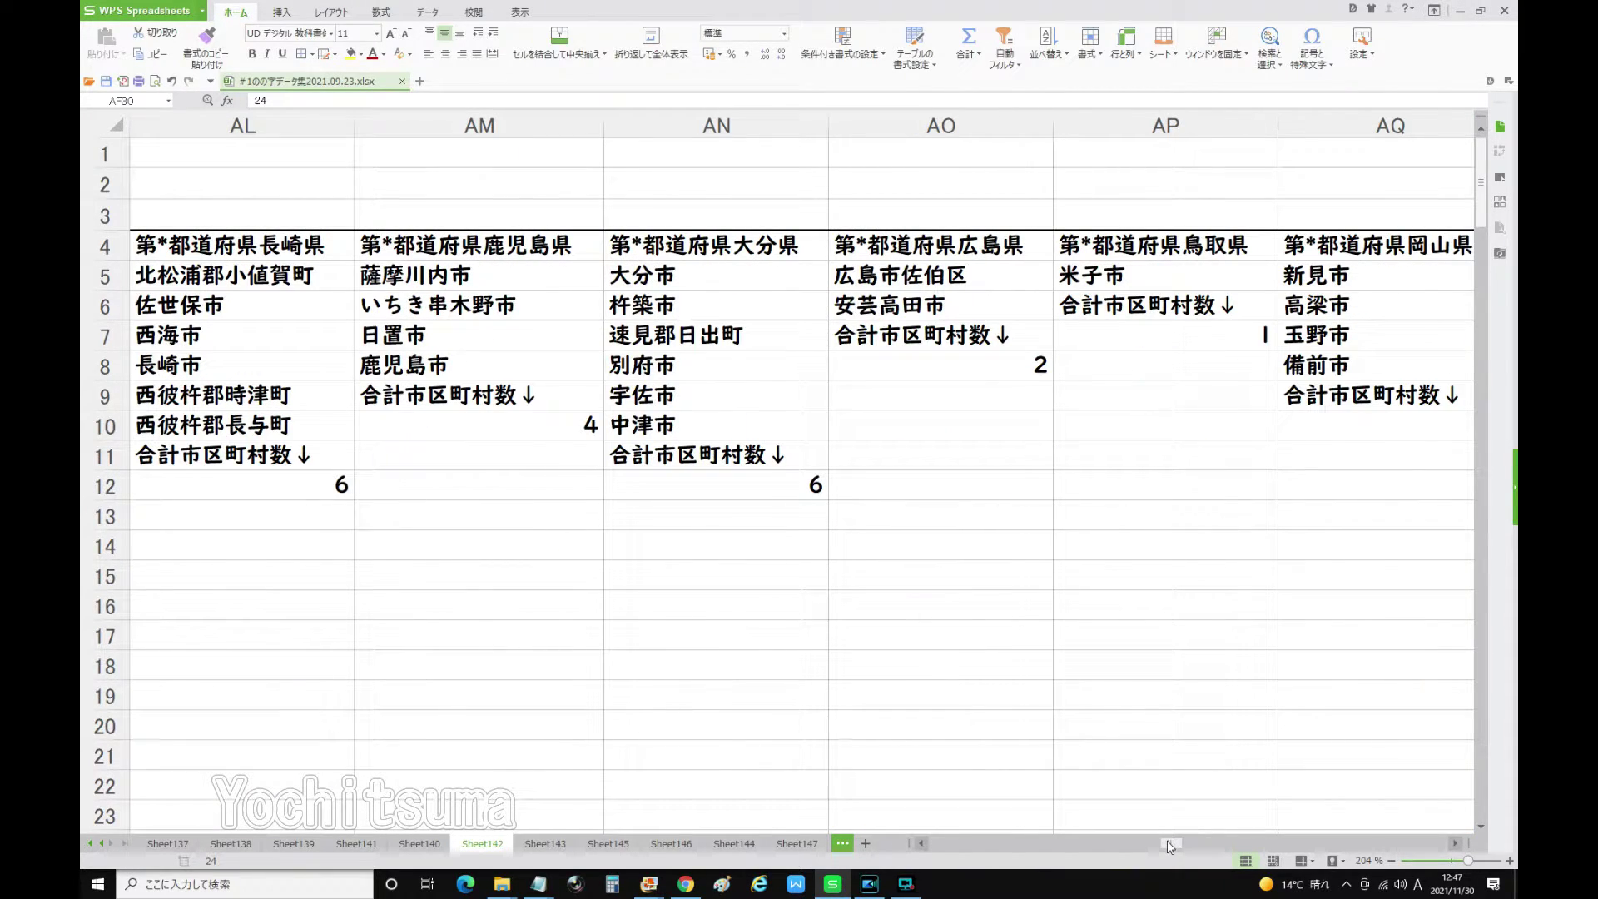
left_click_drag(1167, 841, 1160, 841)
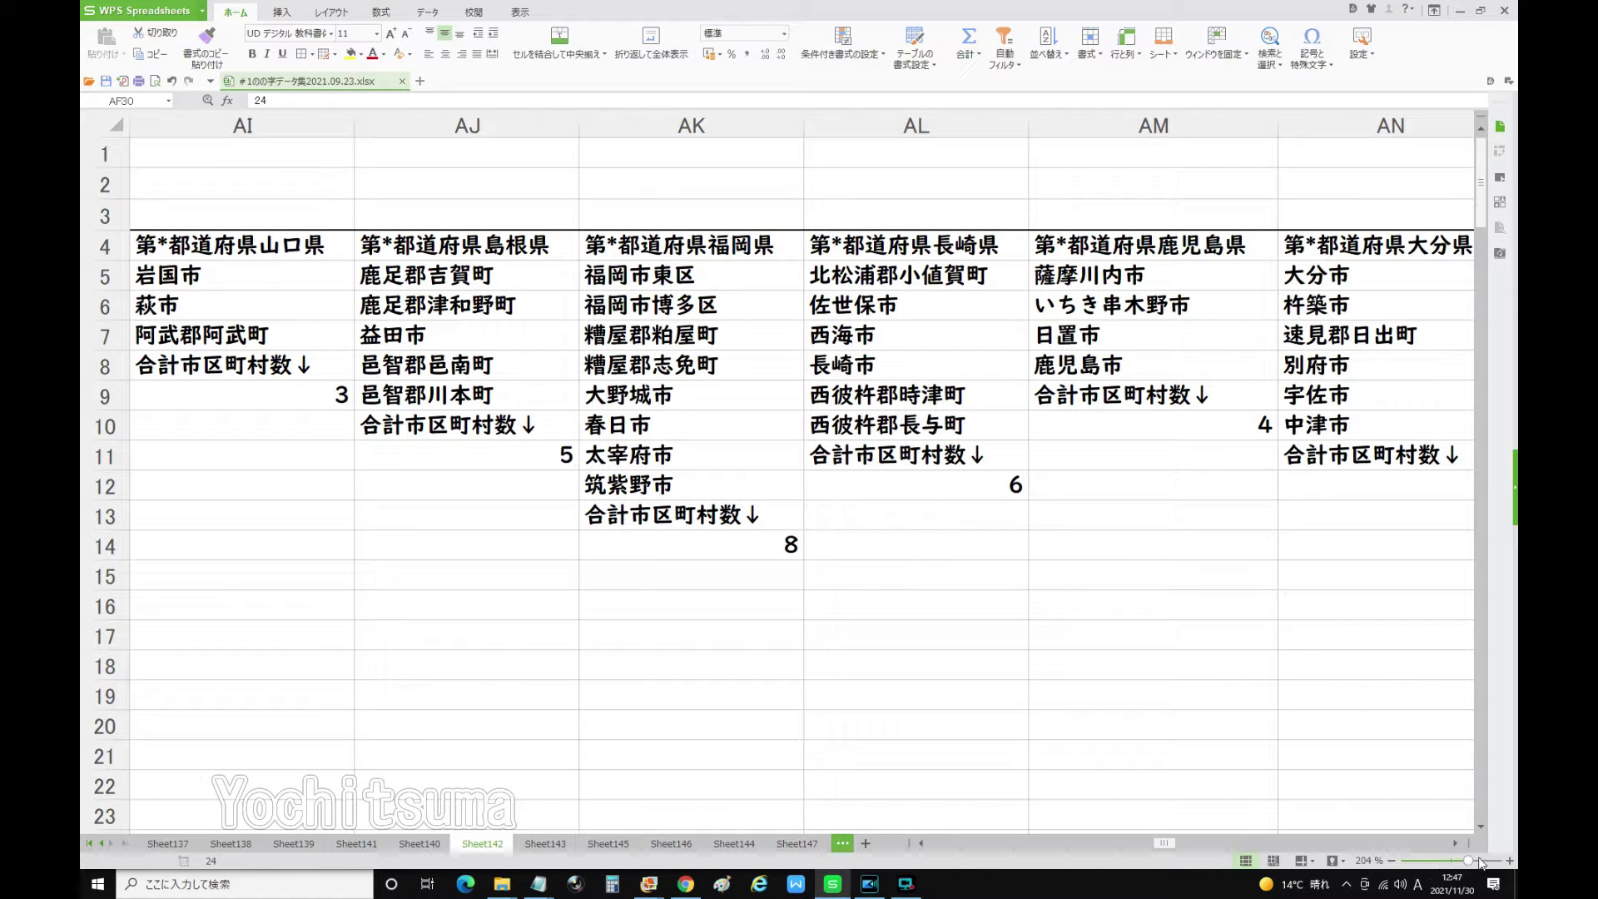
left_click(1390, 860)
left_click(1390, 860)
left_click(1390, 860)
left_click(1390, 861)
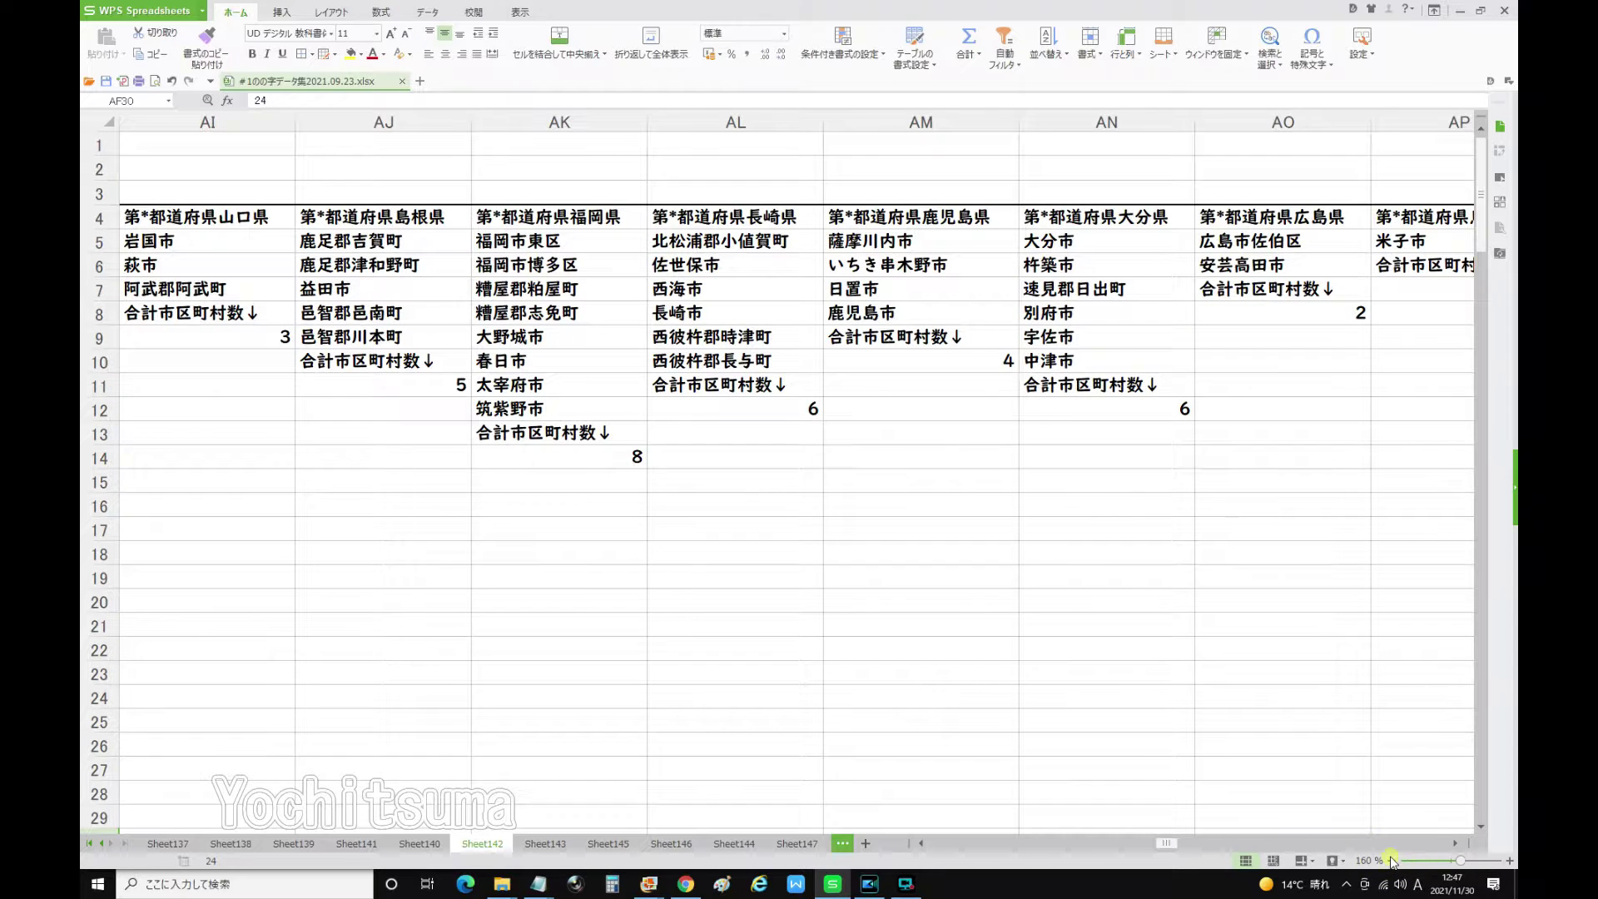
left_click(1390, 860)
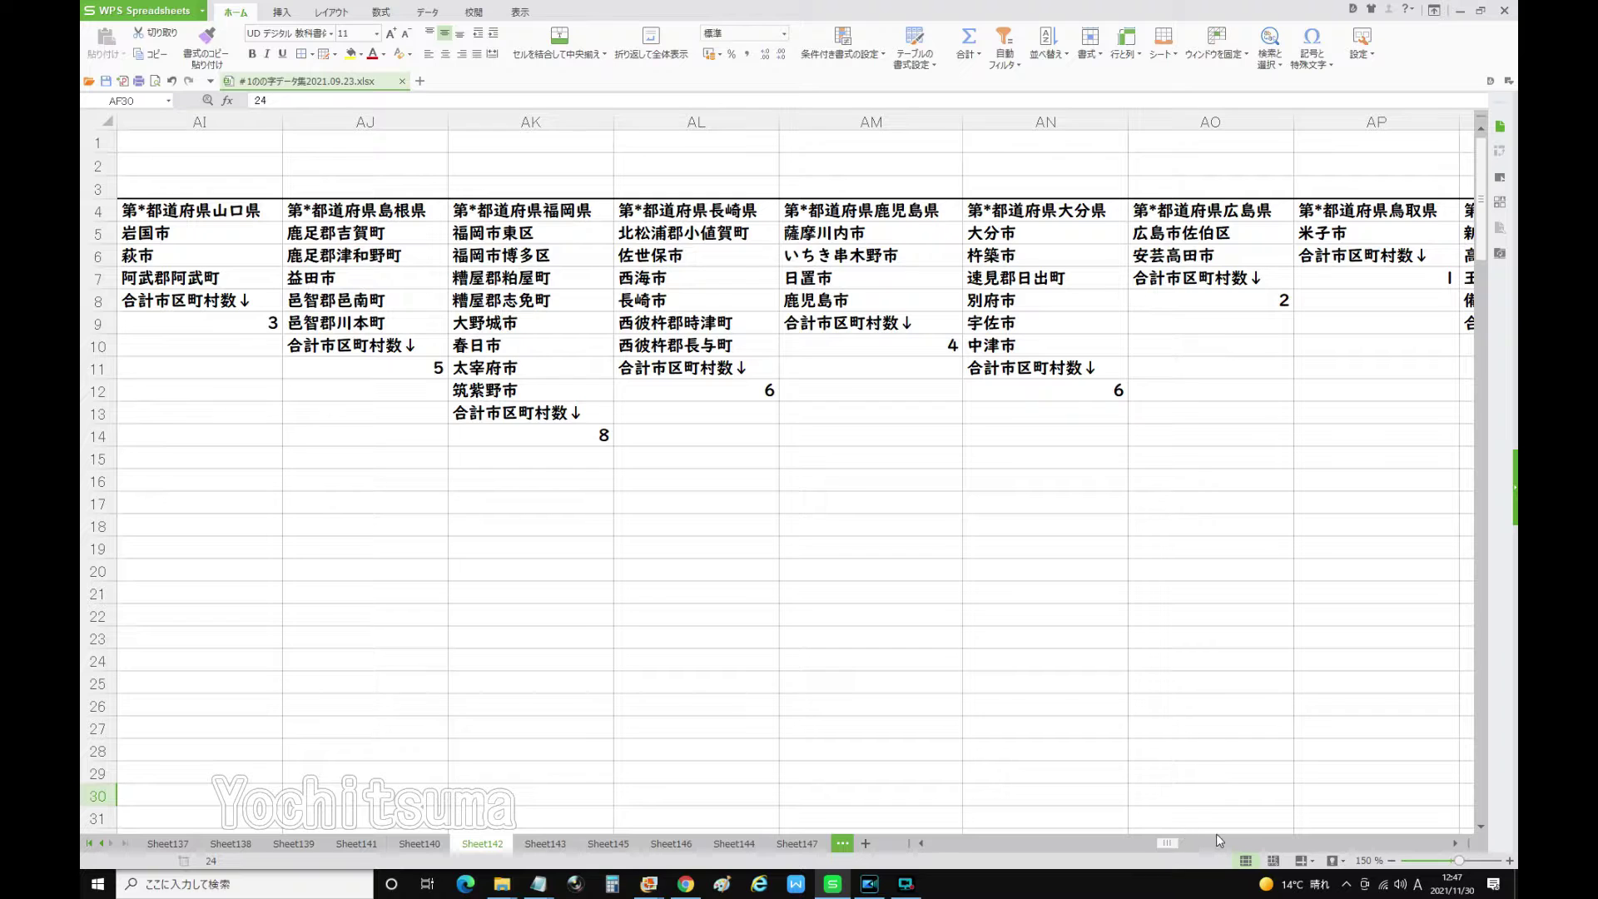
left_click_drag(1176, 845, 1142, 846)
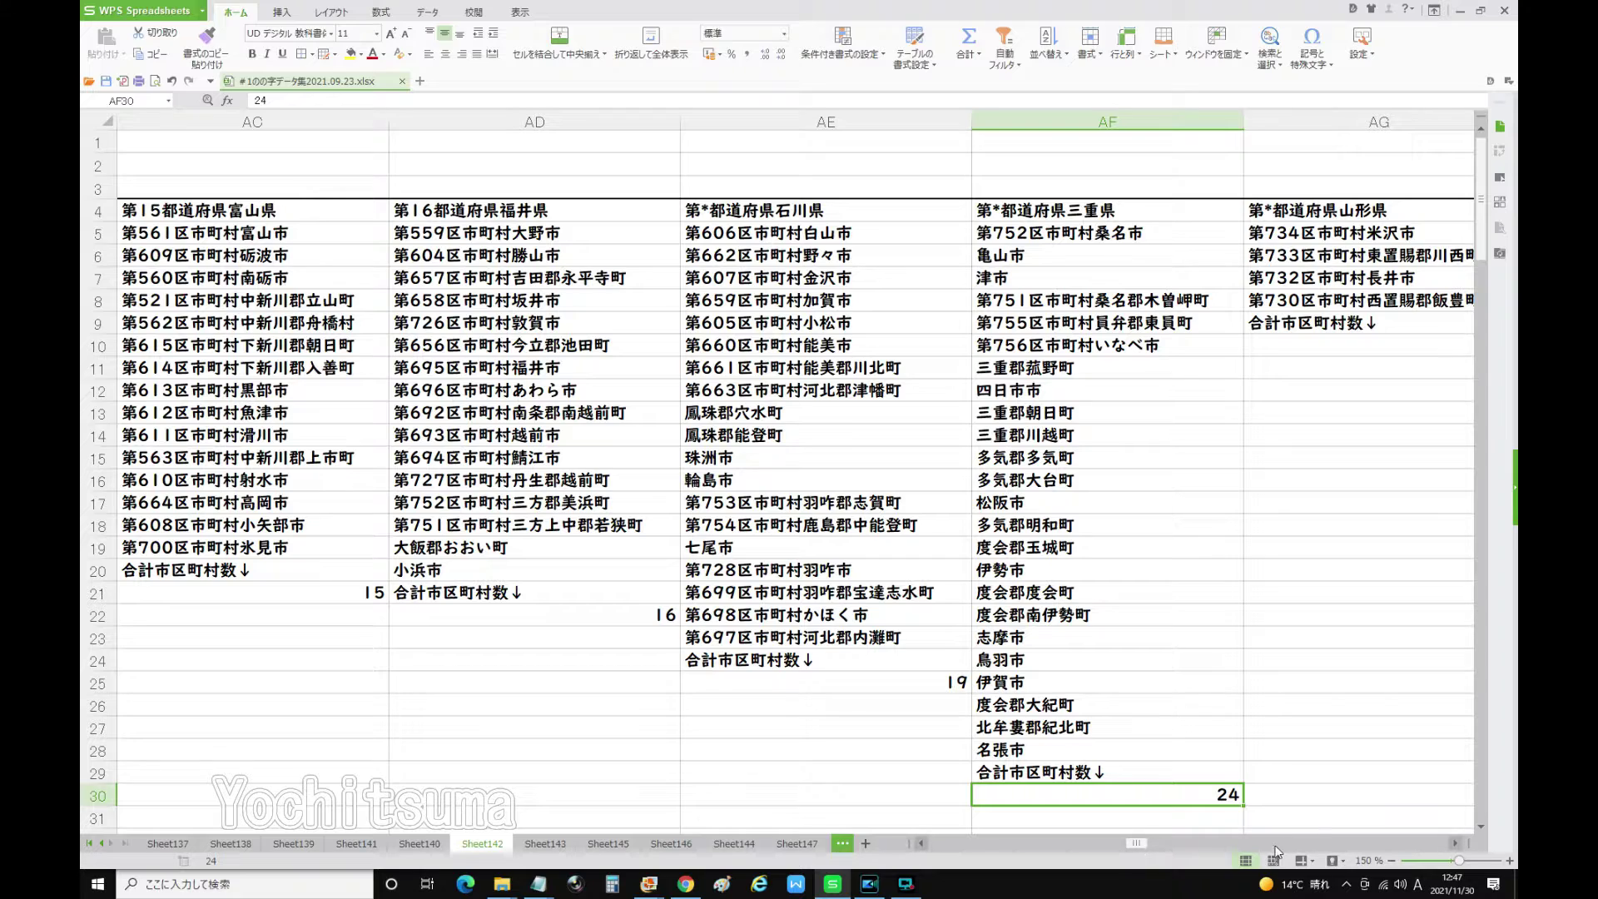
left_click(1393, 861)
left_click(1393, 861)
left_click(1393, 861)
left_click(1392, 861)
left_click(1392, 861)
left_click(1393, 860)
left_click(1392, 861)
left_click(1393, 861)
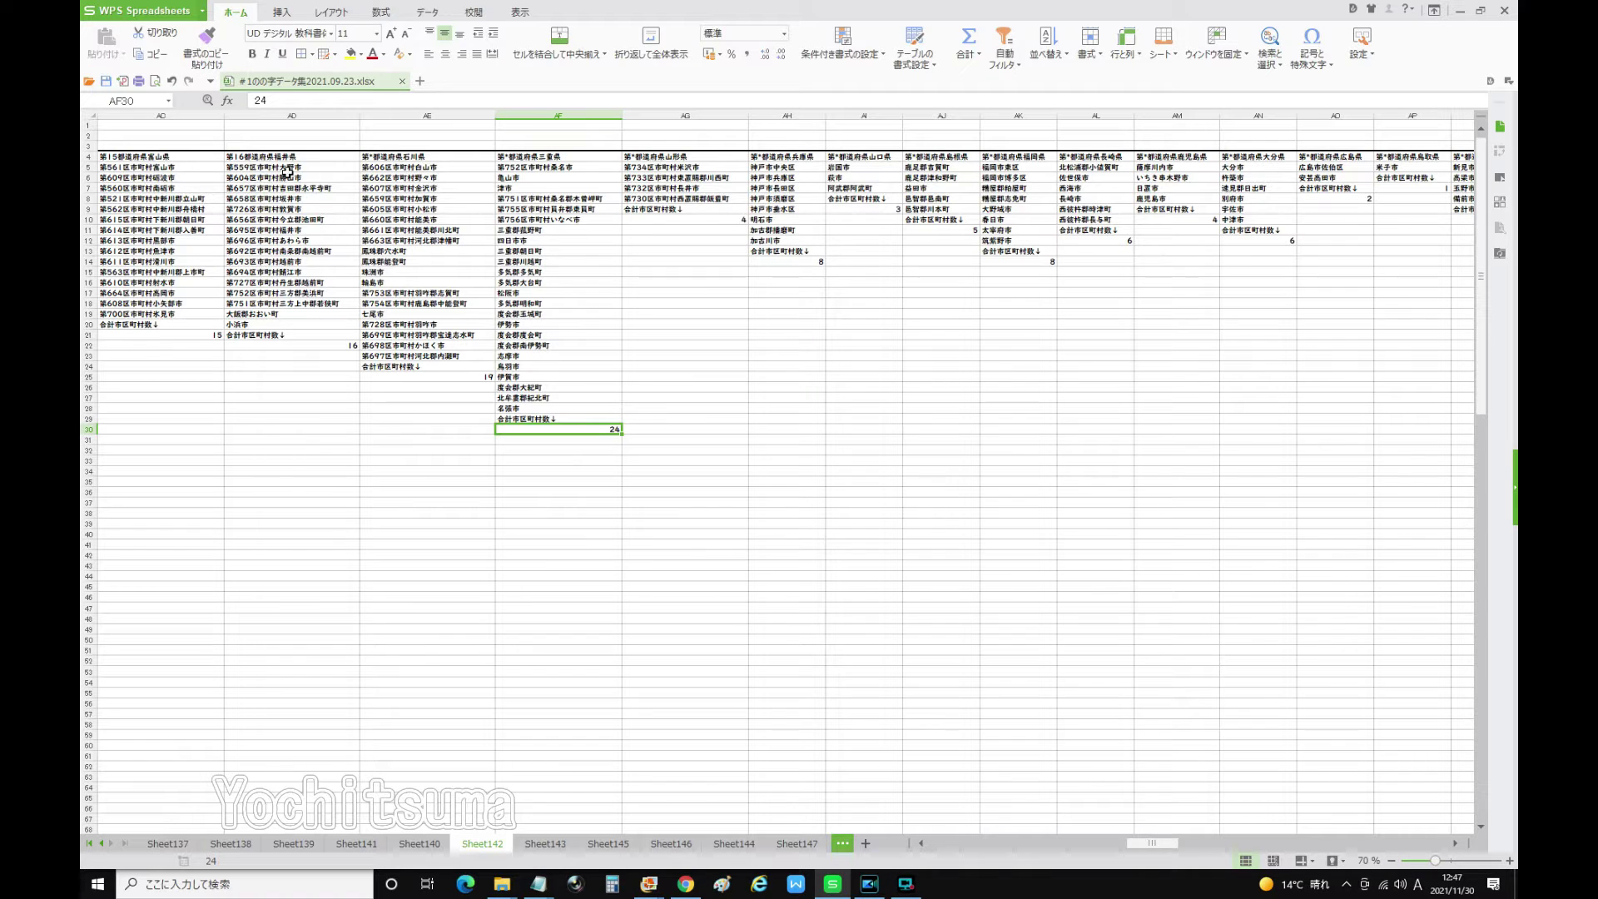
Count the prefecture columns from 福井県 through 岡山県, selecting one cell in each.
left_click(278, 166)
left_click(423, 169)
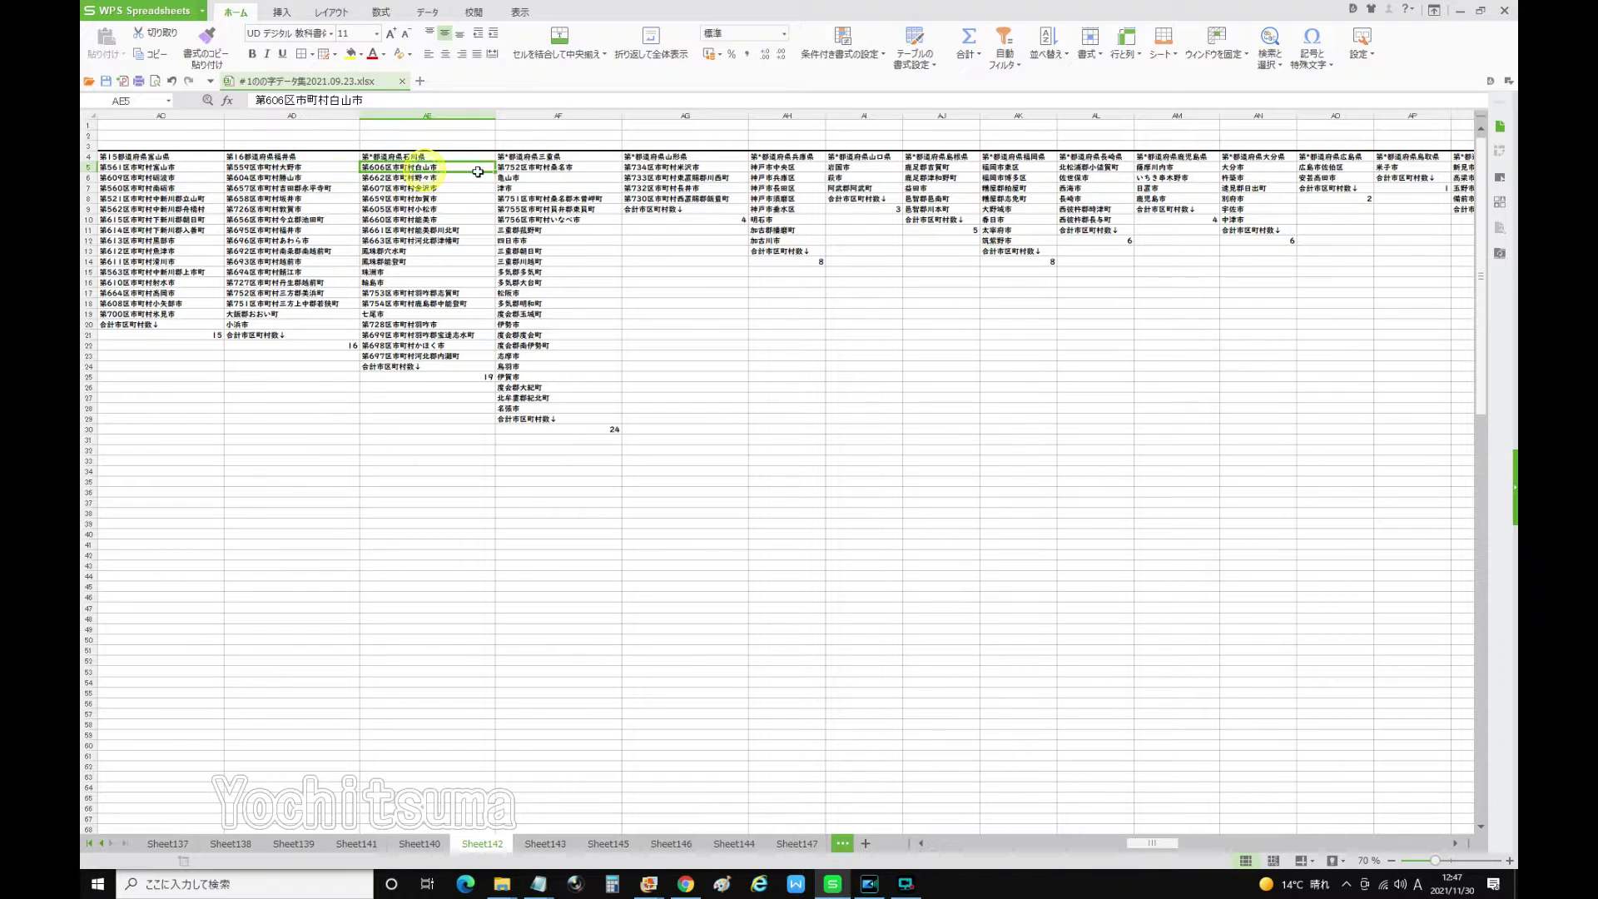
left_click(542, 179)
left_click(672, 169)
left_click(803, 177)
left_click(858, 177)
left_click(956, 177)
left_click(1019, 176)
left_click(1120, 178)
left_click(1163, 188)
left_click(1248, 178)
left_click(1328, 178)
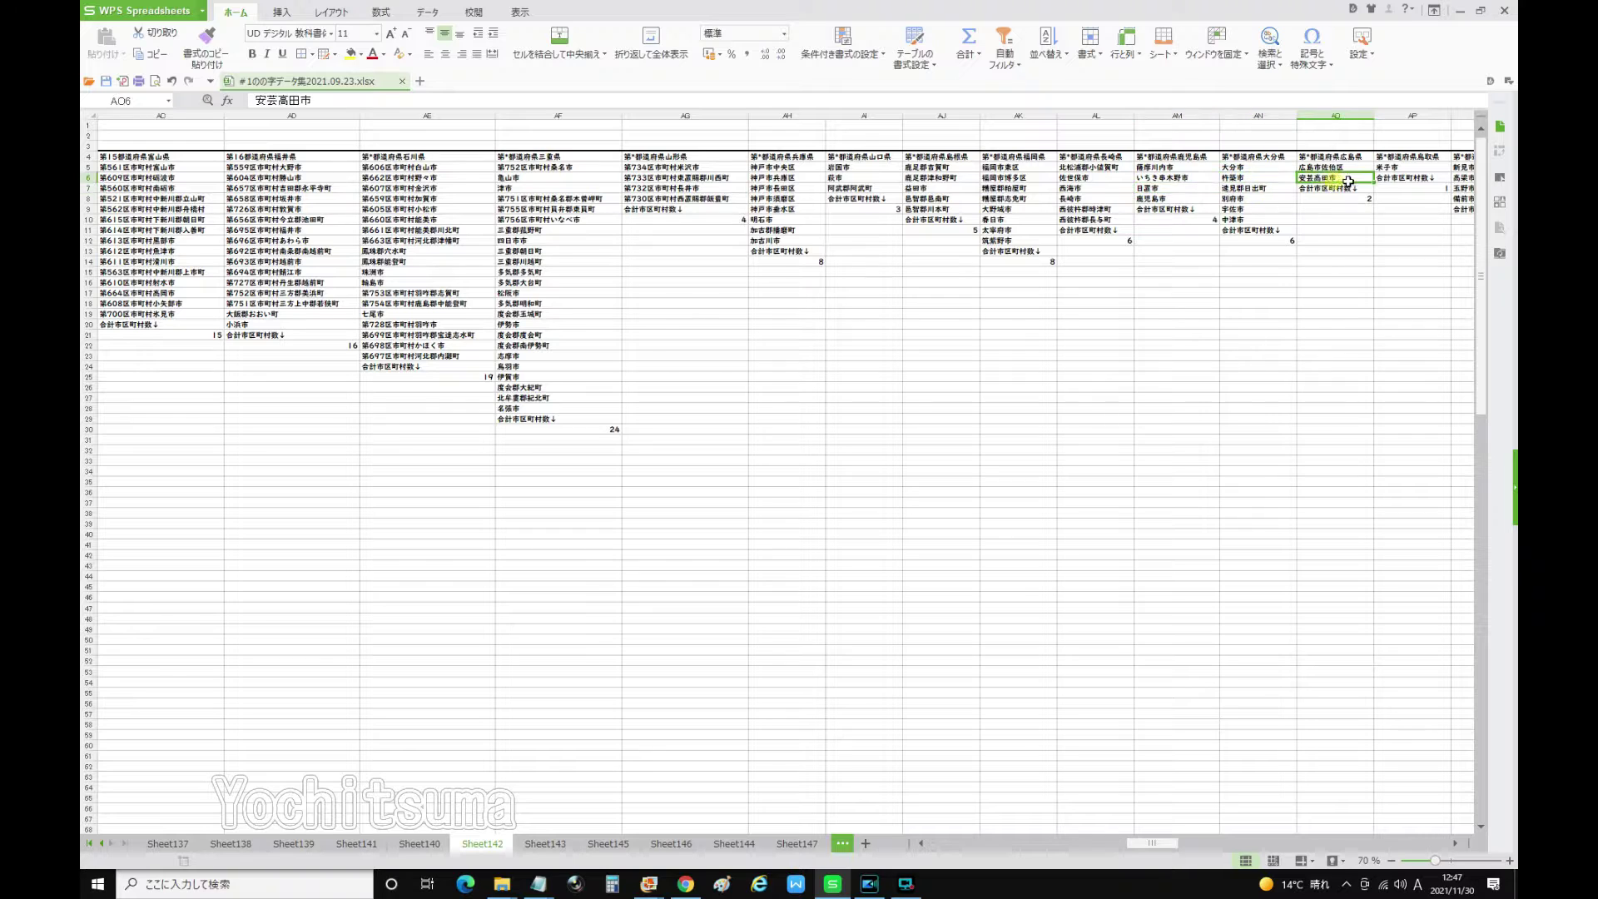
left_click(1400, 180)
left_click(1461, 180)
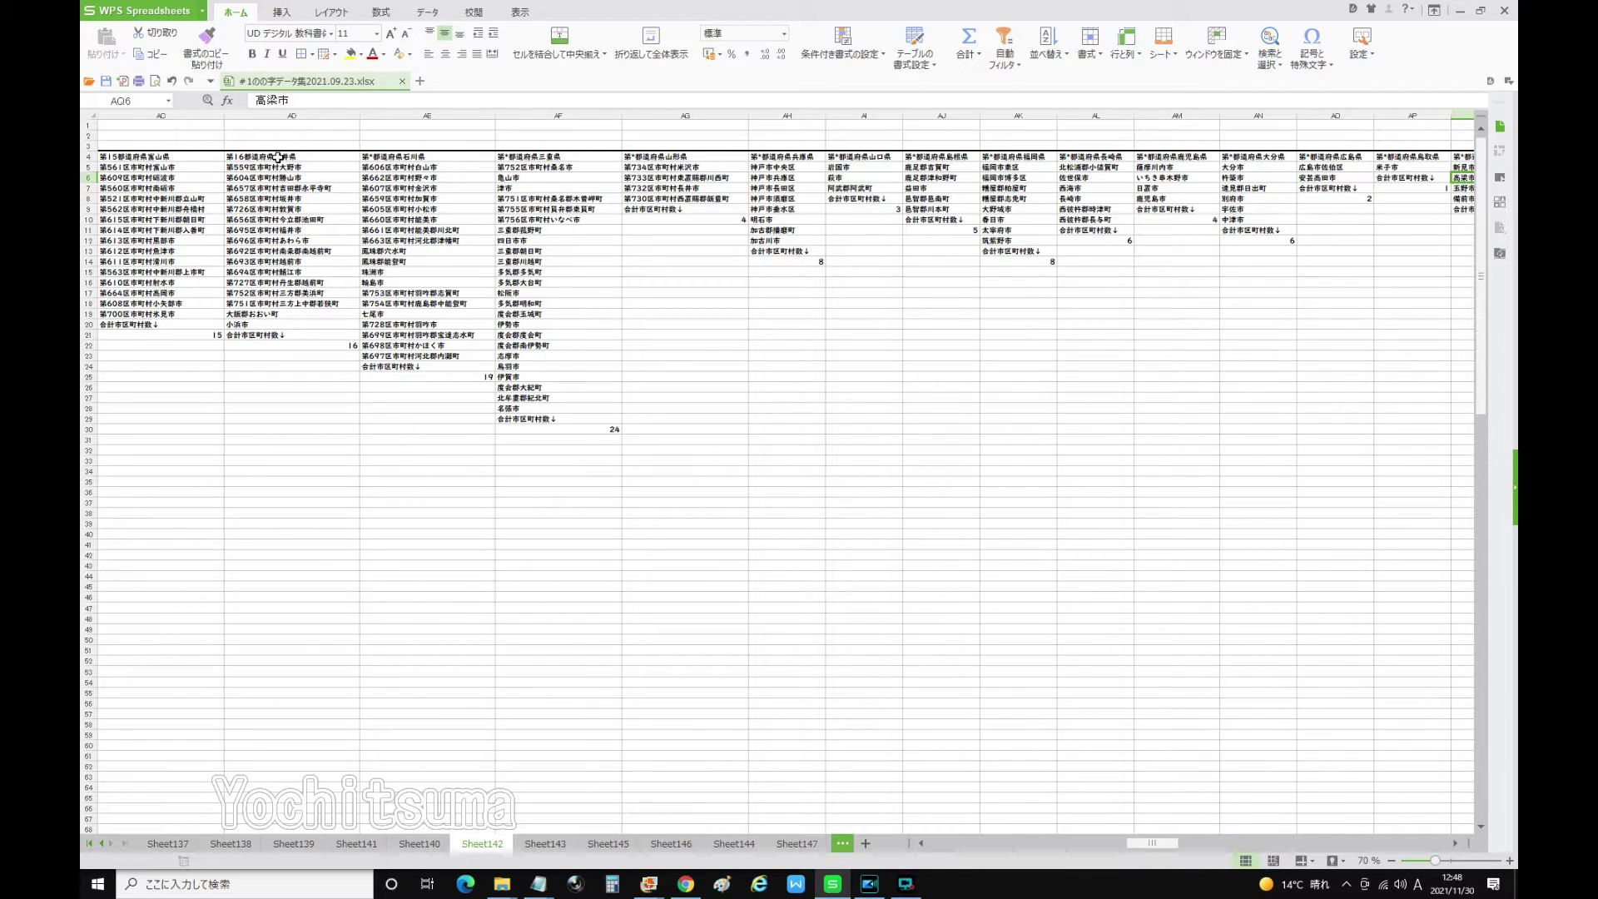
Count the prefecture columns again from 石川県 through 奈良県, selecting one cell in each.
left_click(381, 169)
left_click(551, 174)
left_click(681, 178)
left_click(792, 178)
left_click(867, 178)
left_click(941, 178)
left_click(1020, 178)
left_click(1120, 178)
left_click(1182, 178)
left_click(1249, 181)
left_click(1333, 179)
left_click(1413, 178)
left_click(1463, 178)
left_click_drag(1175, 838, 1194, 836)
left_click(1034, 182)
left_click(1105, 178)
left_click(1189, 178)
left_click(1266, 178)
Recount the prefecture columns starting at 福島県, stepping through to 山口県 and checking the remaining ones up to 奈良県.
left_click_drag(1172, 846, 1107, 847)
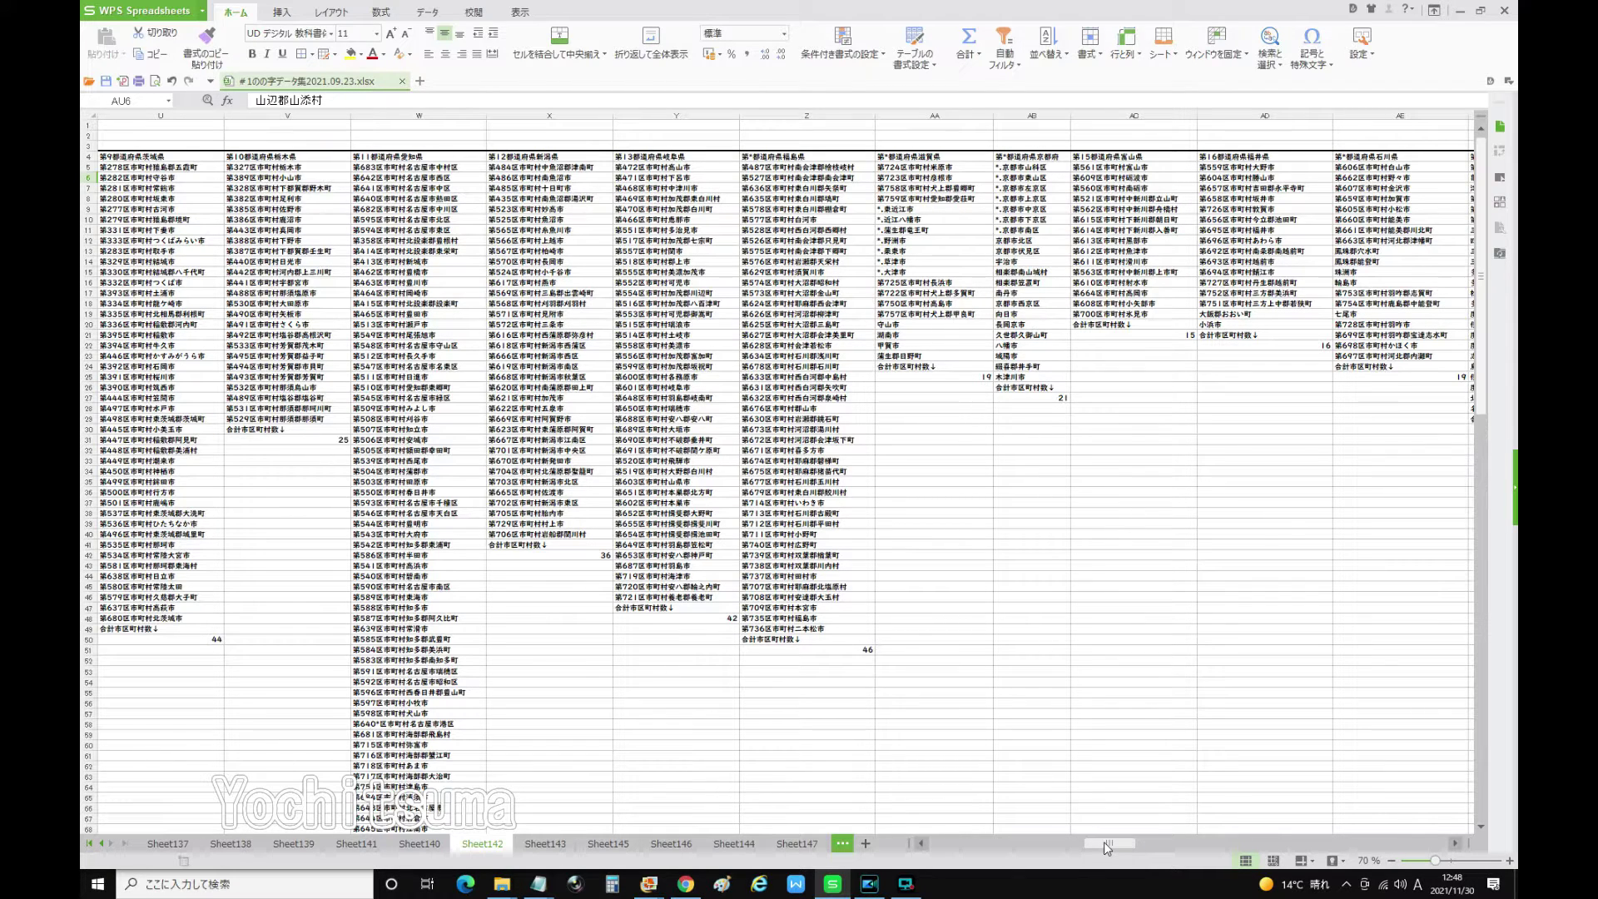
left_click_drag(1106, 842, 1121, 841)
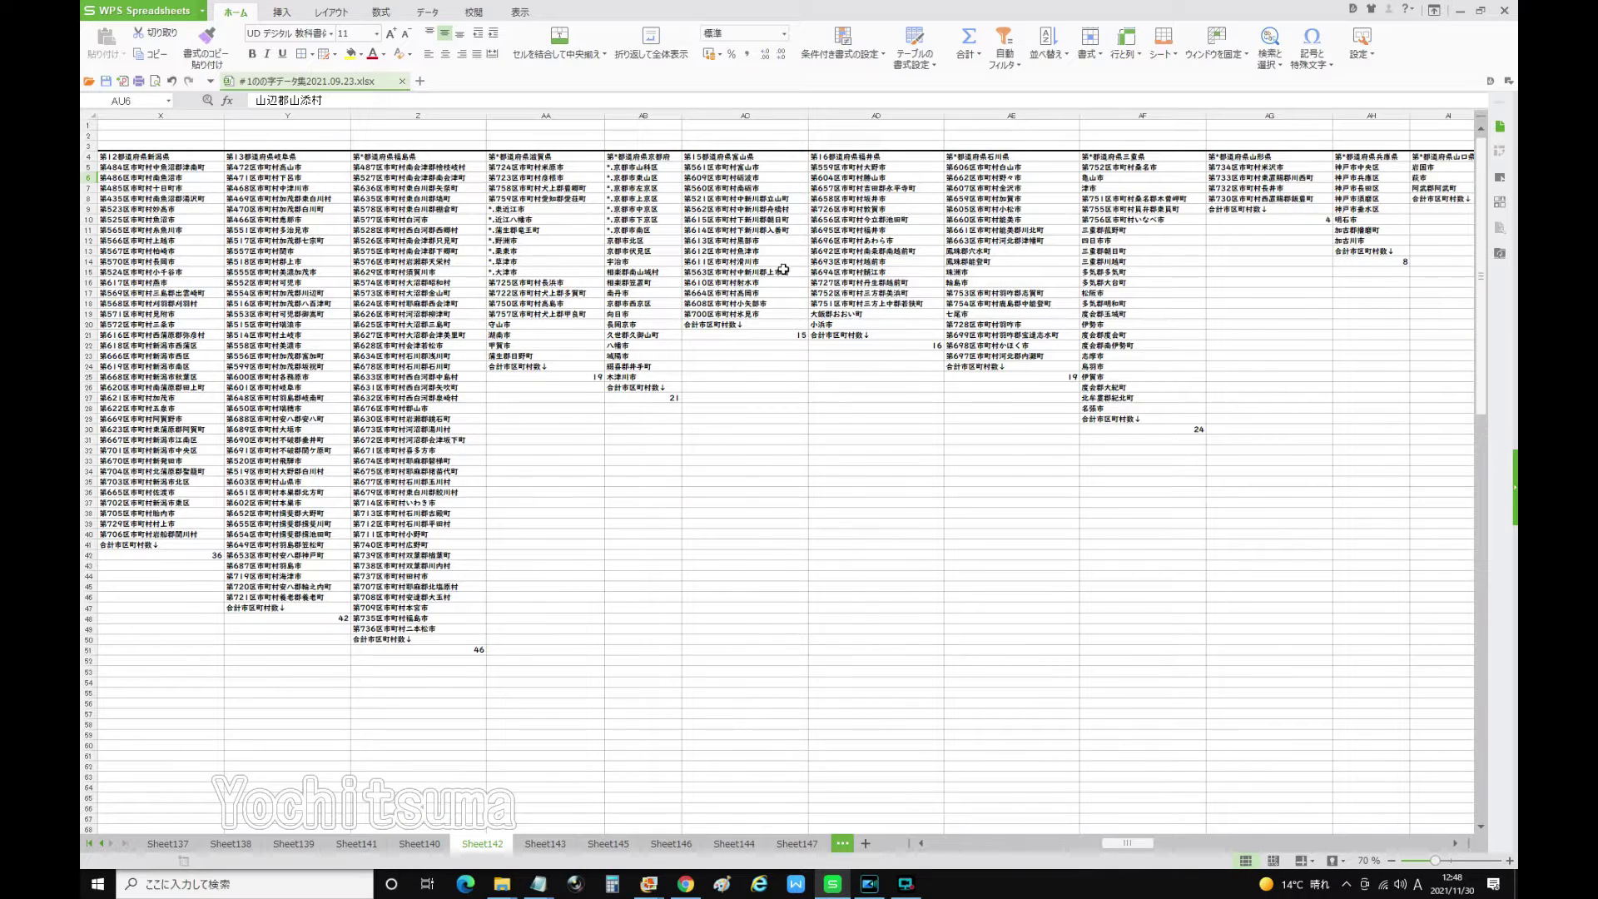
left_click(400, 186)
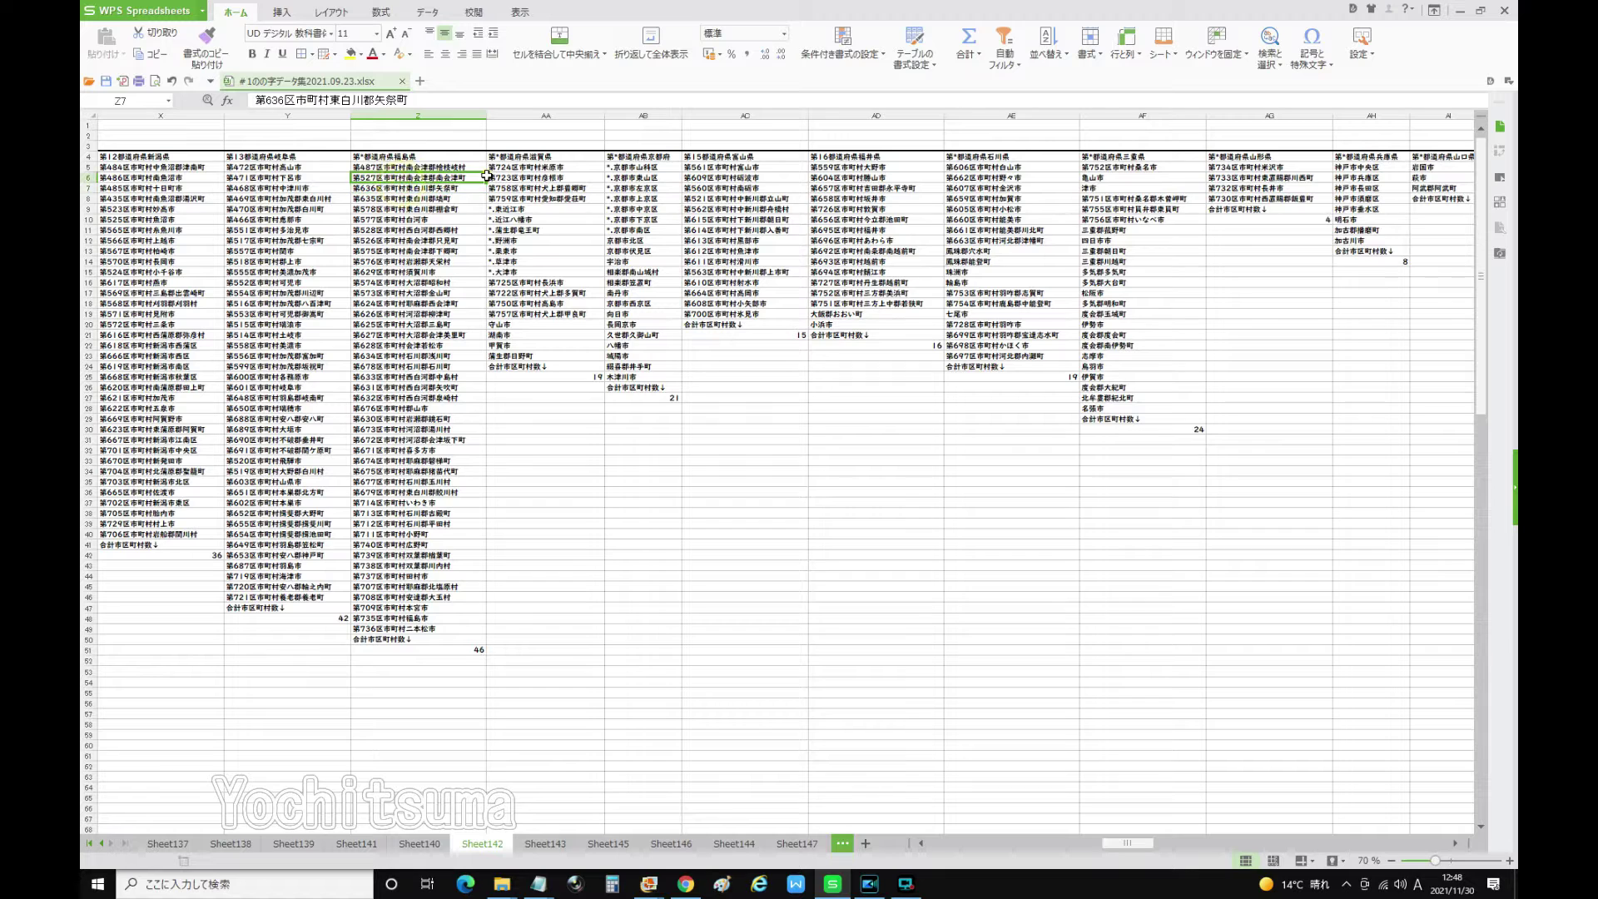
left_click(530, 169)
left_click(626, 172)
left_click(703, 175)
left_click(862, 174)
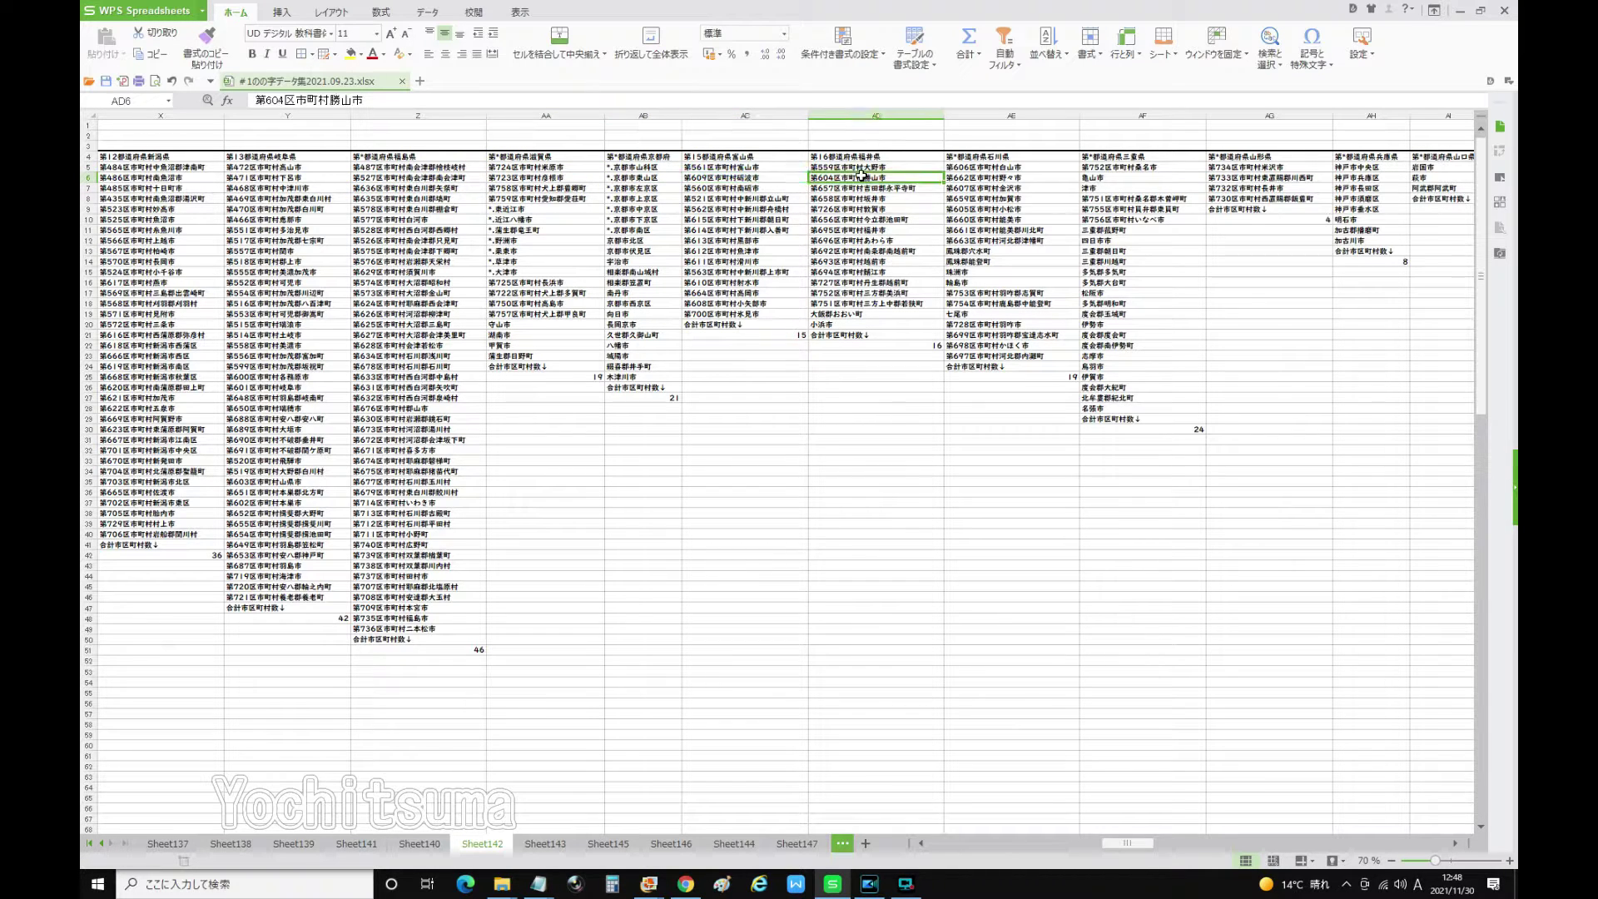
left_click(988, 177)
left_click(1091, 177)
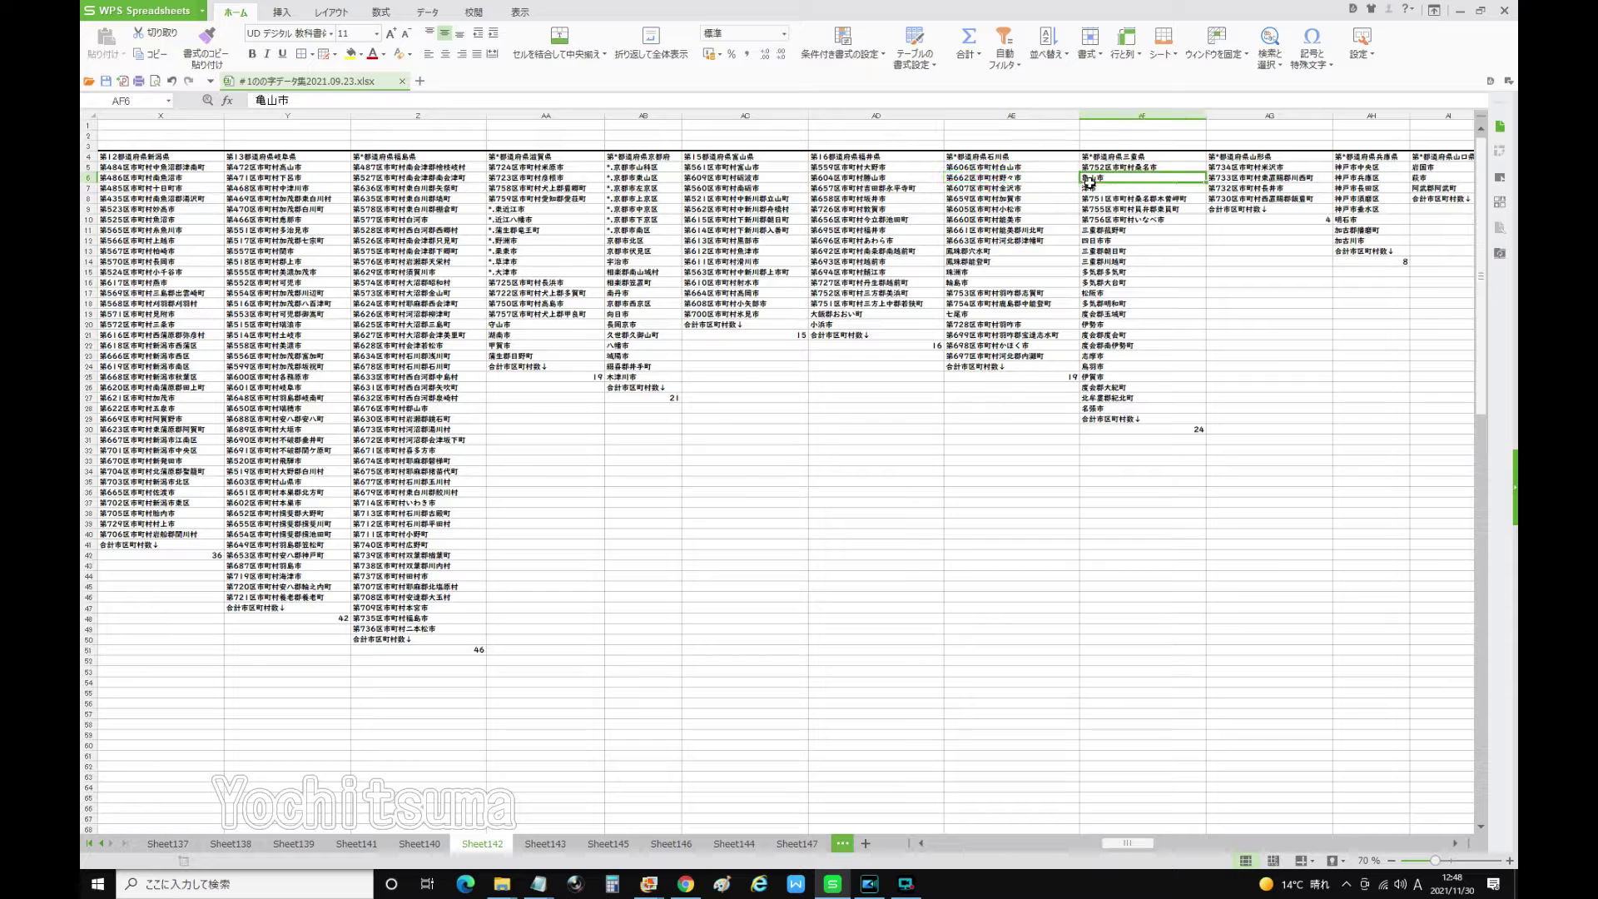
left_click(1225, 174)
left_click(1355, 177)
left_click(1428, 177)
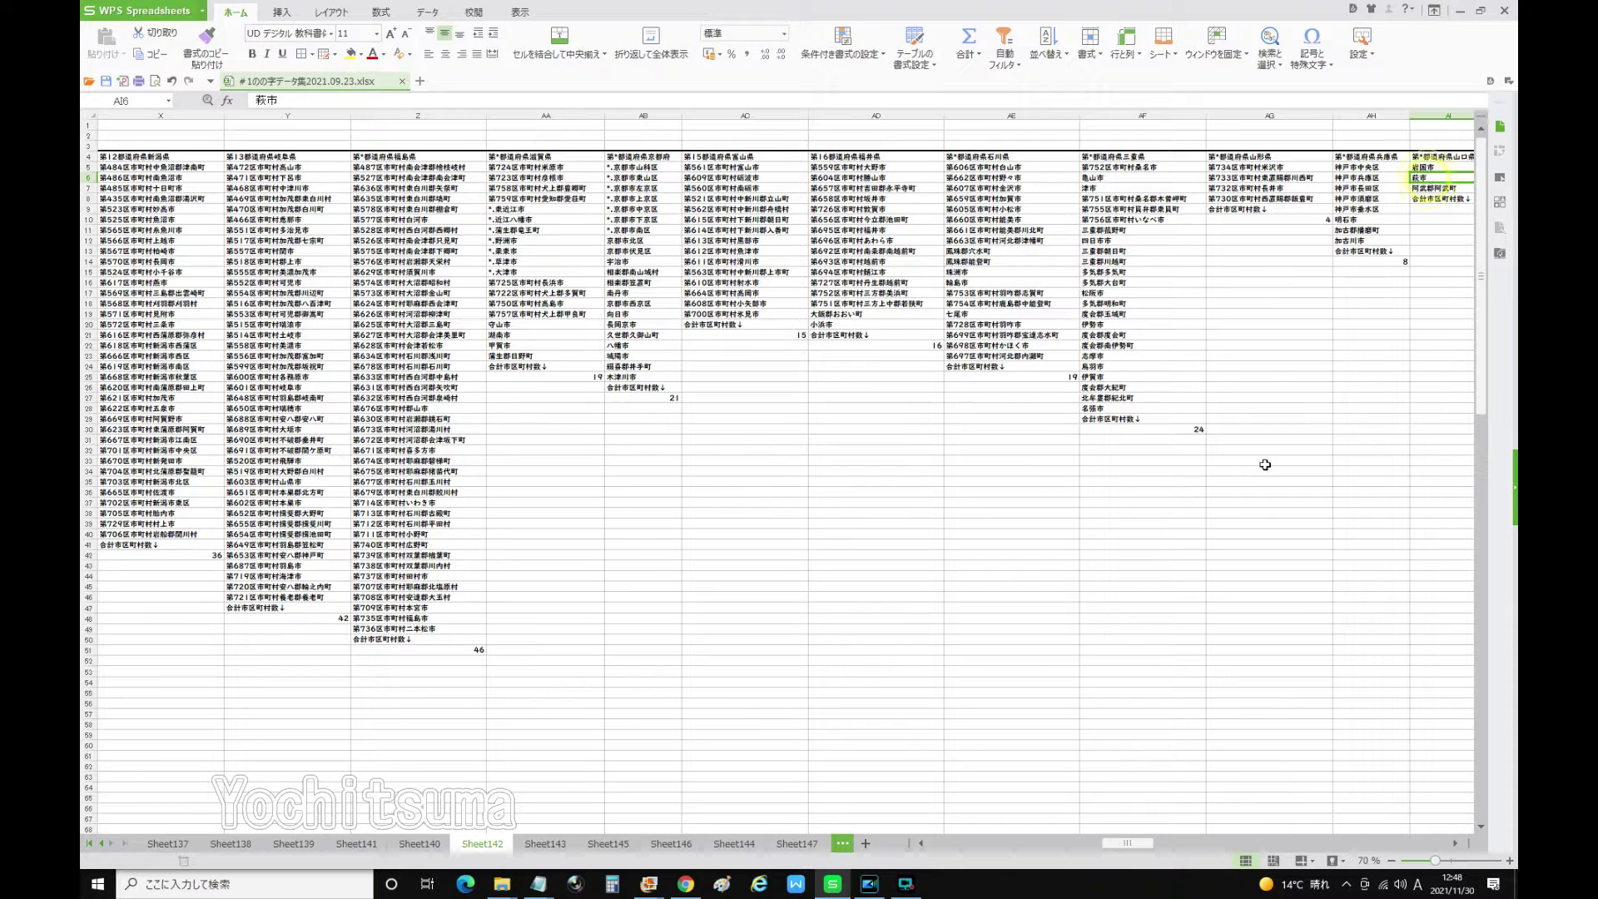
left_click_drag(1127, 842, 1171, 843)
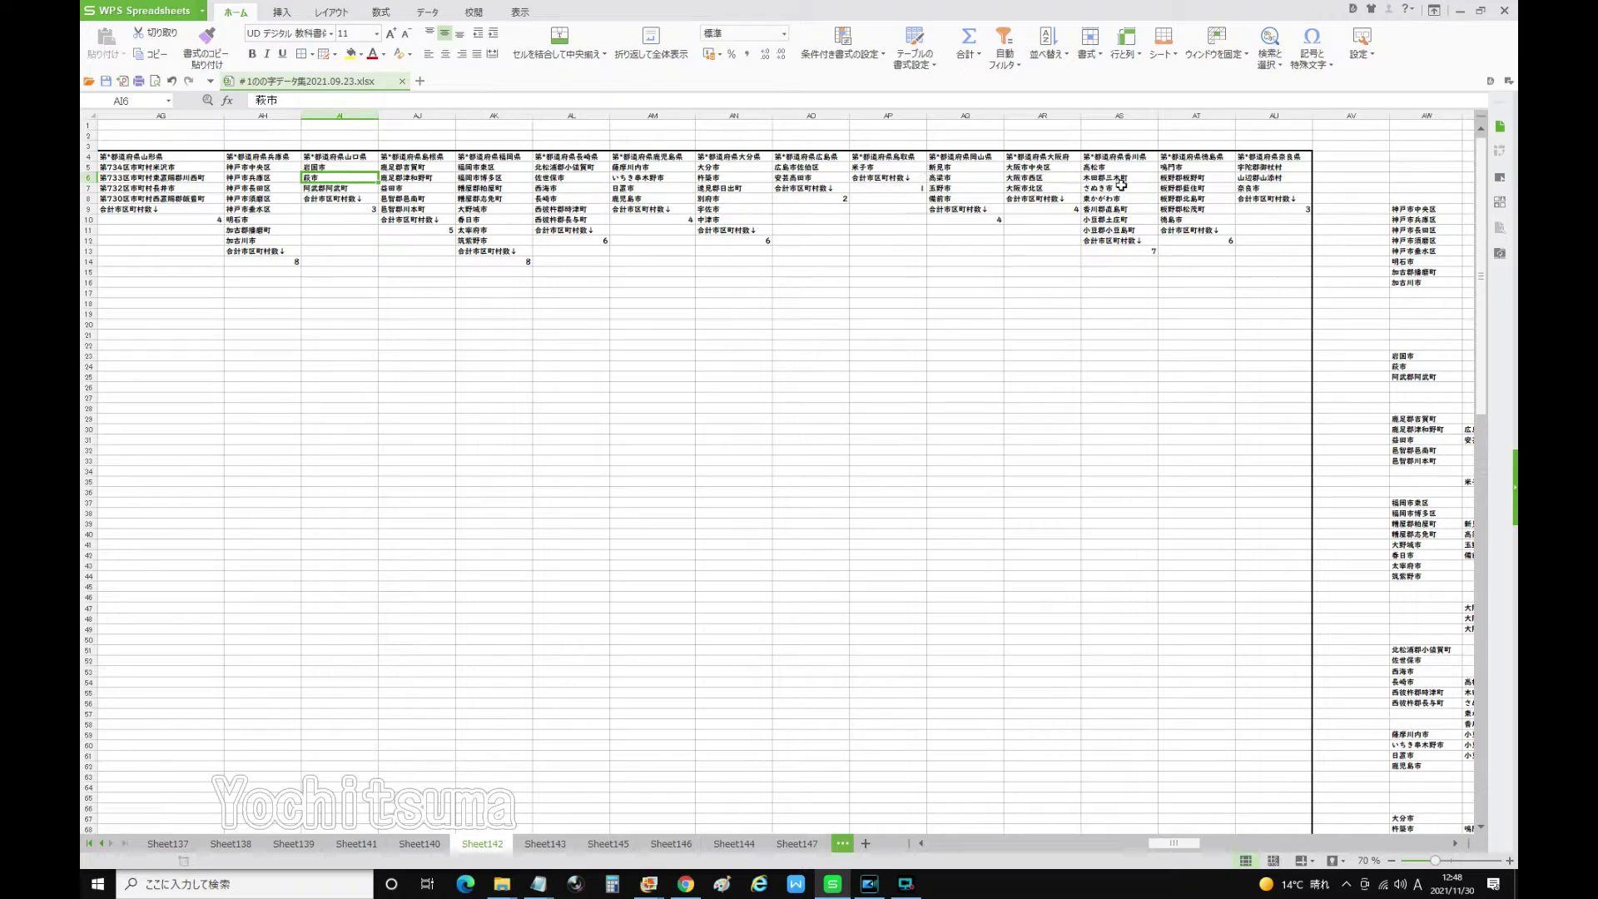
Set the これまで旅した都道府県数 counter in K5 to 35.
left_click_drag(1174, 843, 1036, 844)
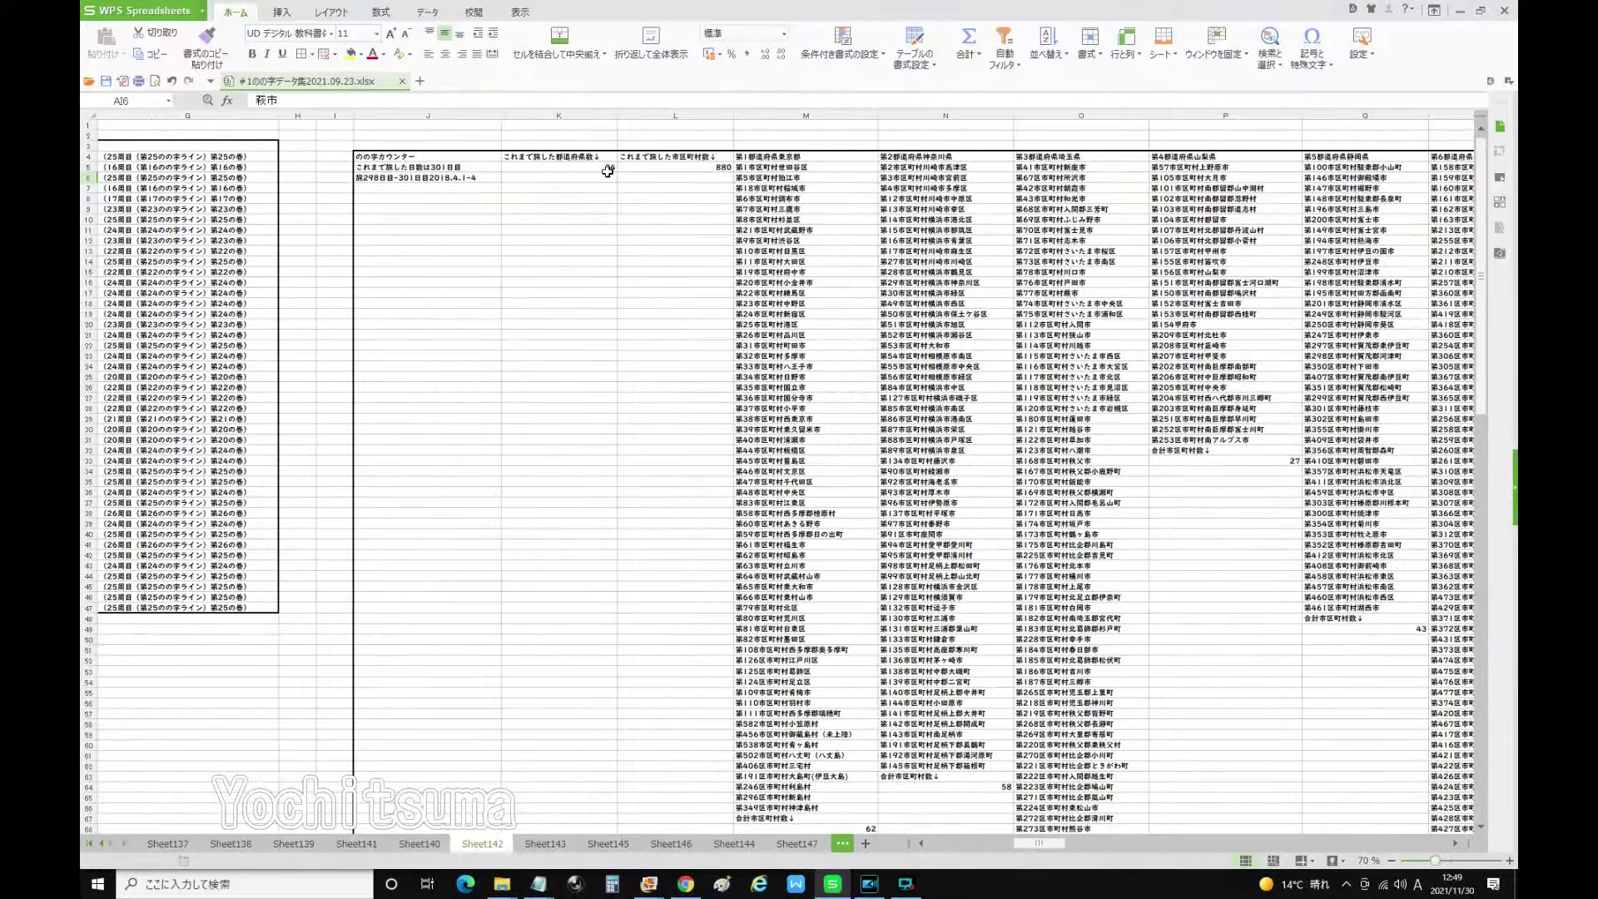
left_click(608, 169)
left_click_drag(273, 99, 261, 101)
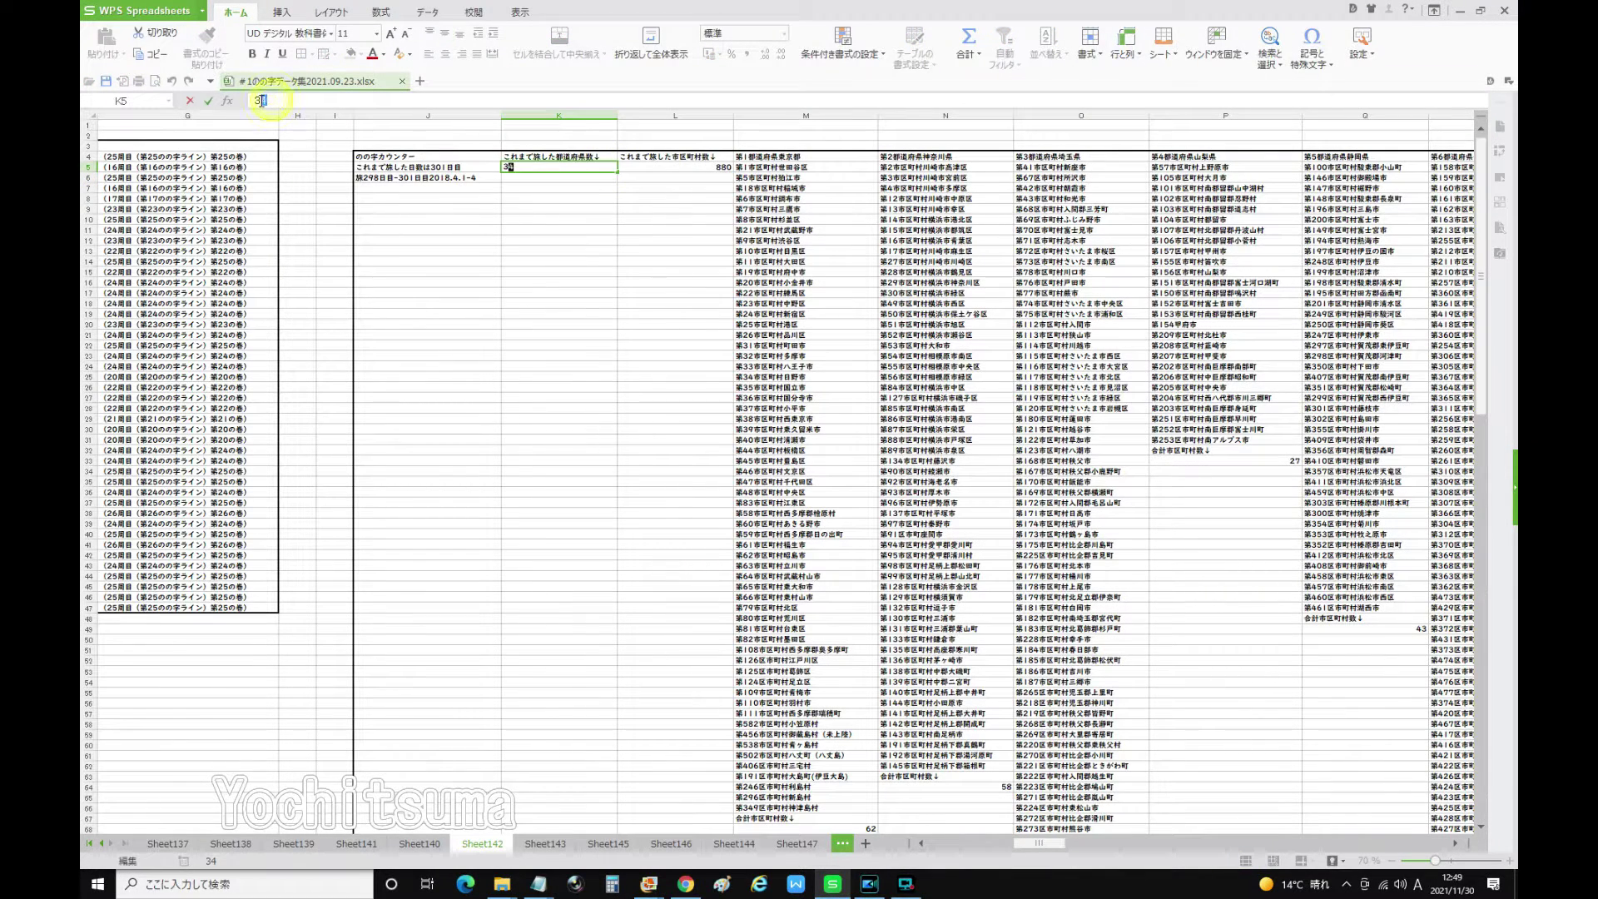
type("5")
key("Return")
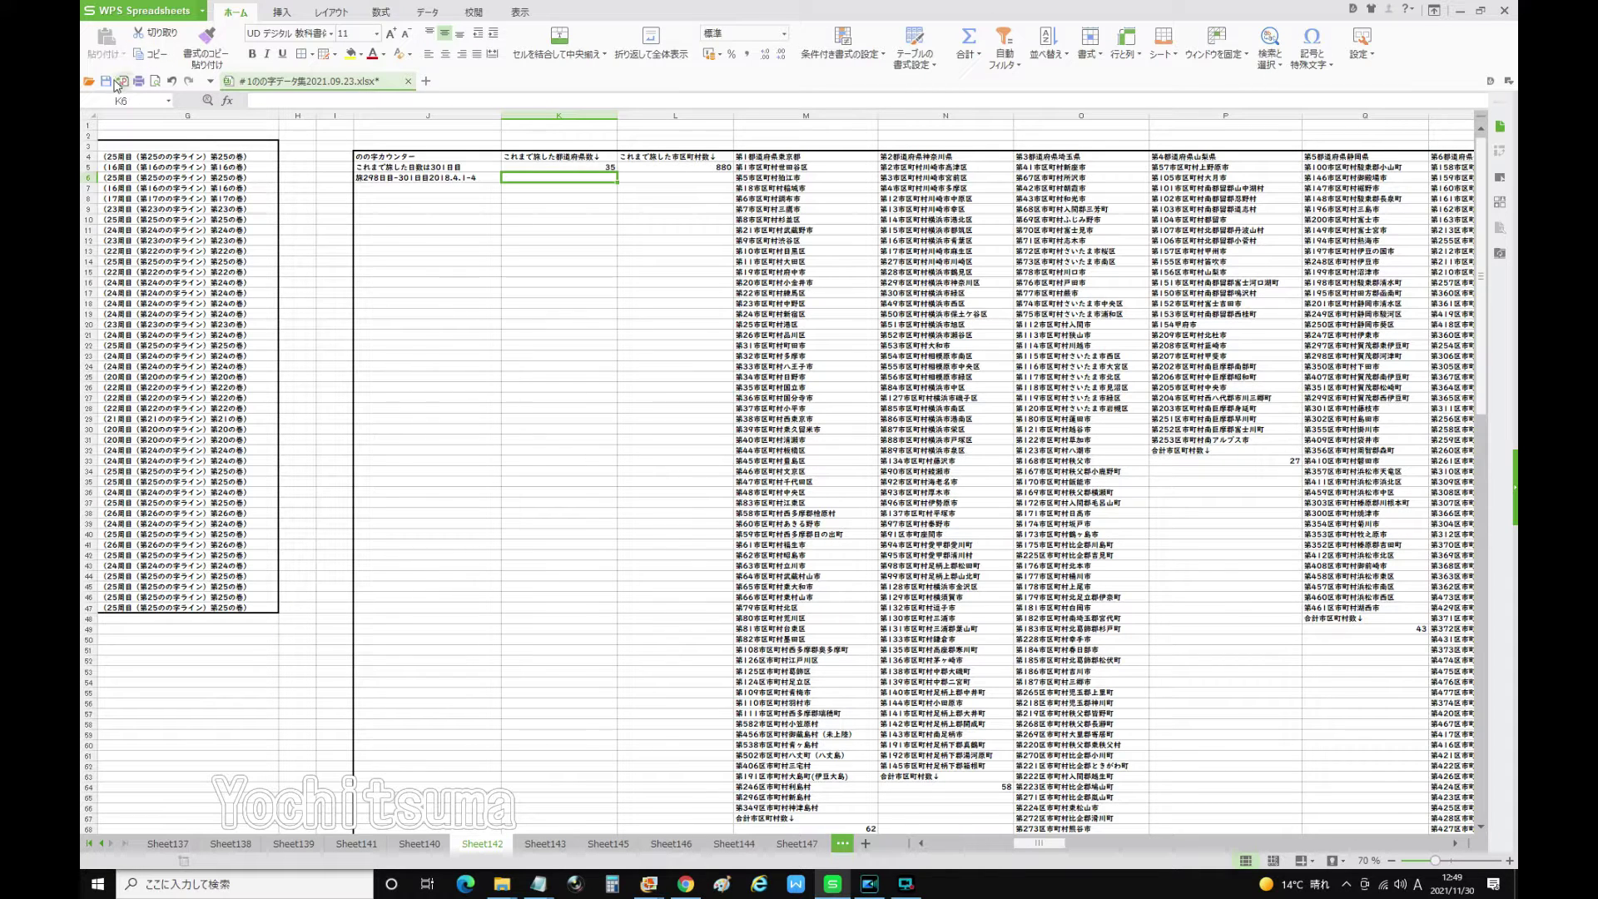
Save the workbook and enlarge the sheet view to 158%.
key("ctrl+s")
left_click(1461, 861)
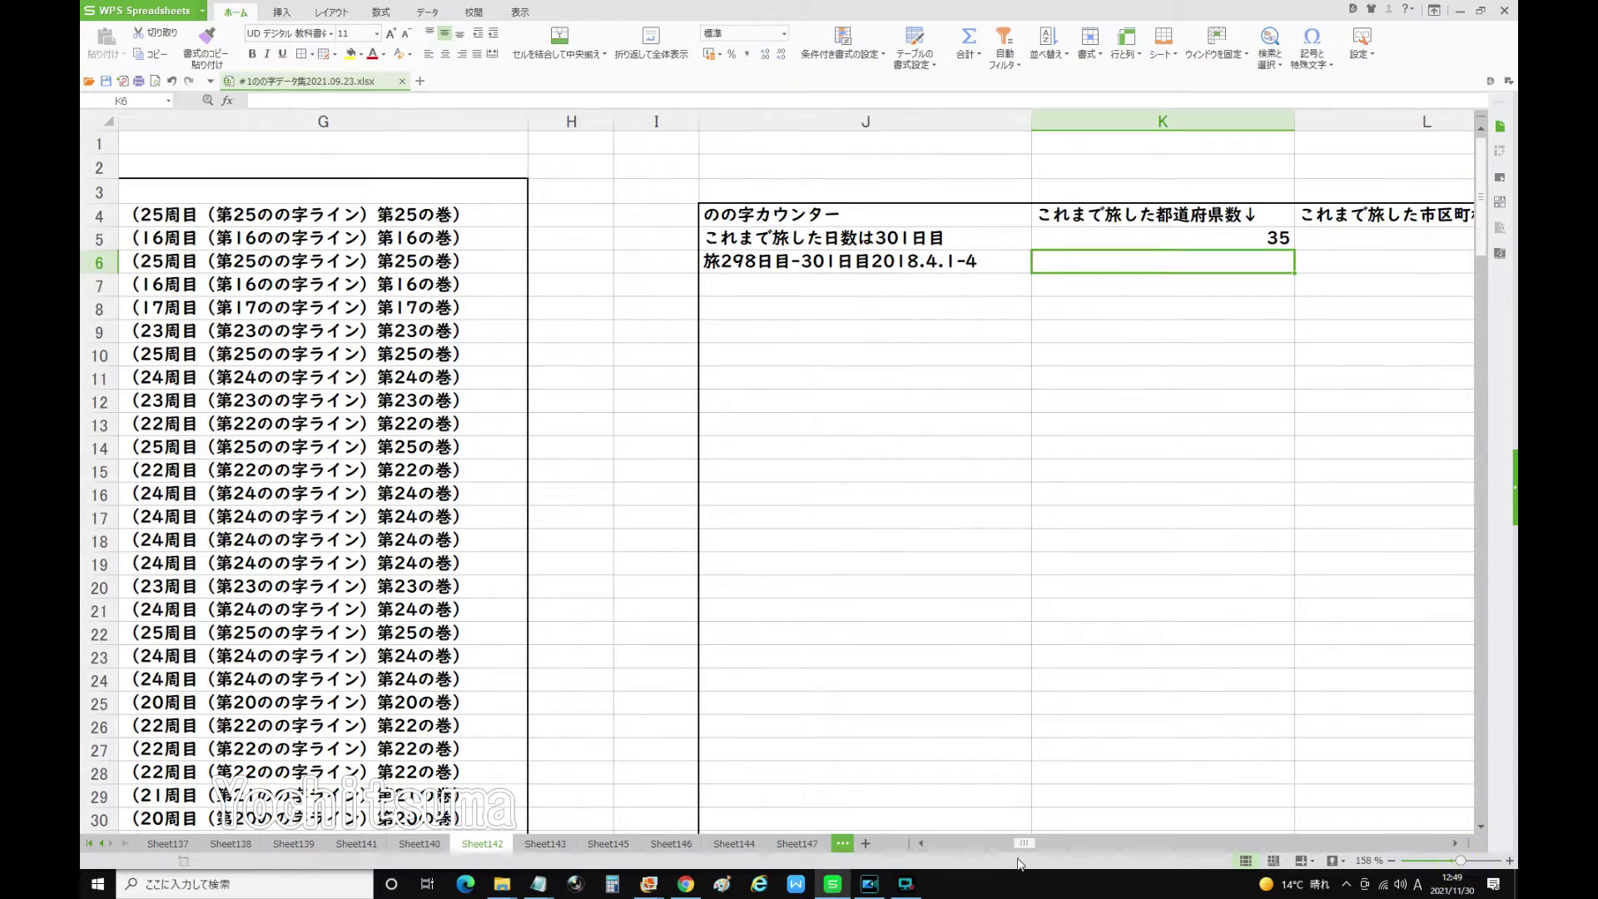
Check the 奈良県 column's entries 宇陀郡御杖村, 山辺郡山添村 and 奈良市 and its total against the travel log.
left_click_drag(1034, 846, 1192, 840)
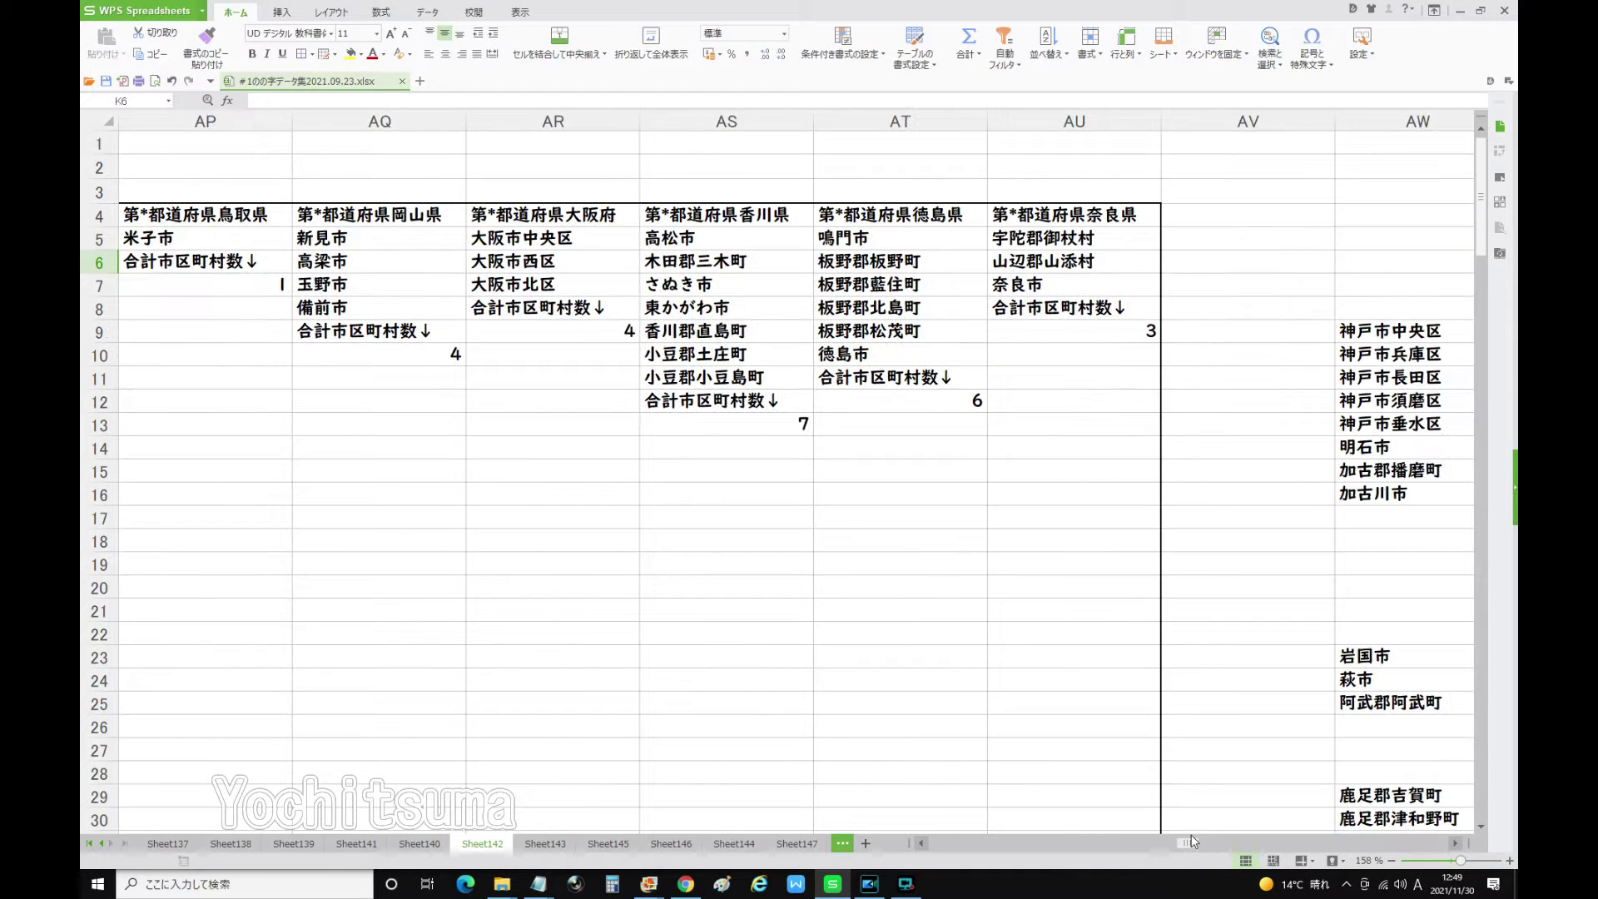
left_click(1089, 242)
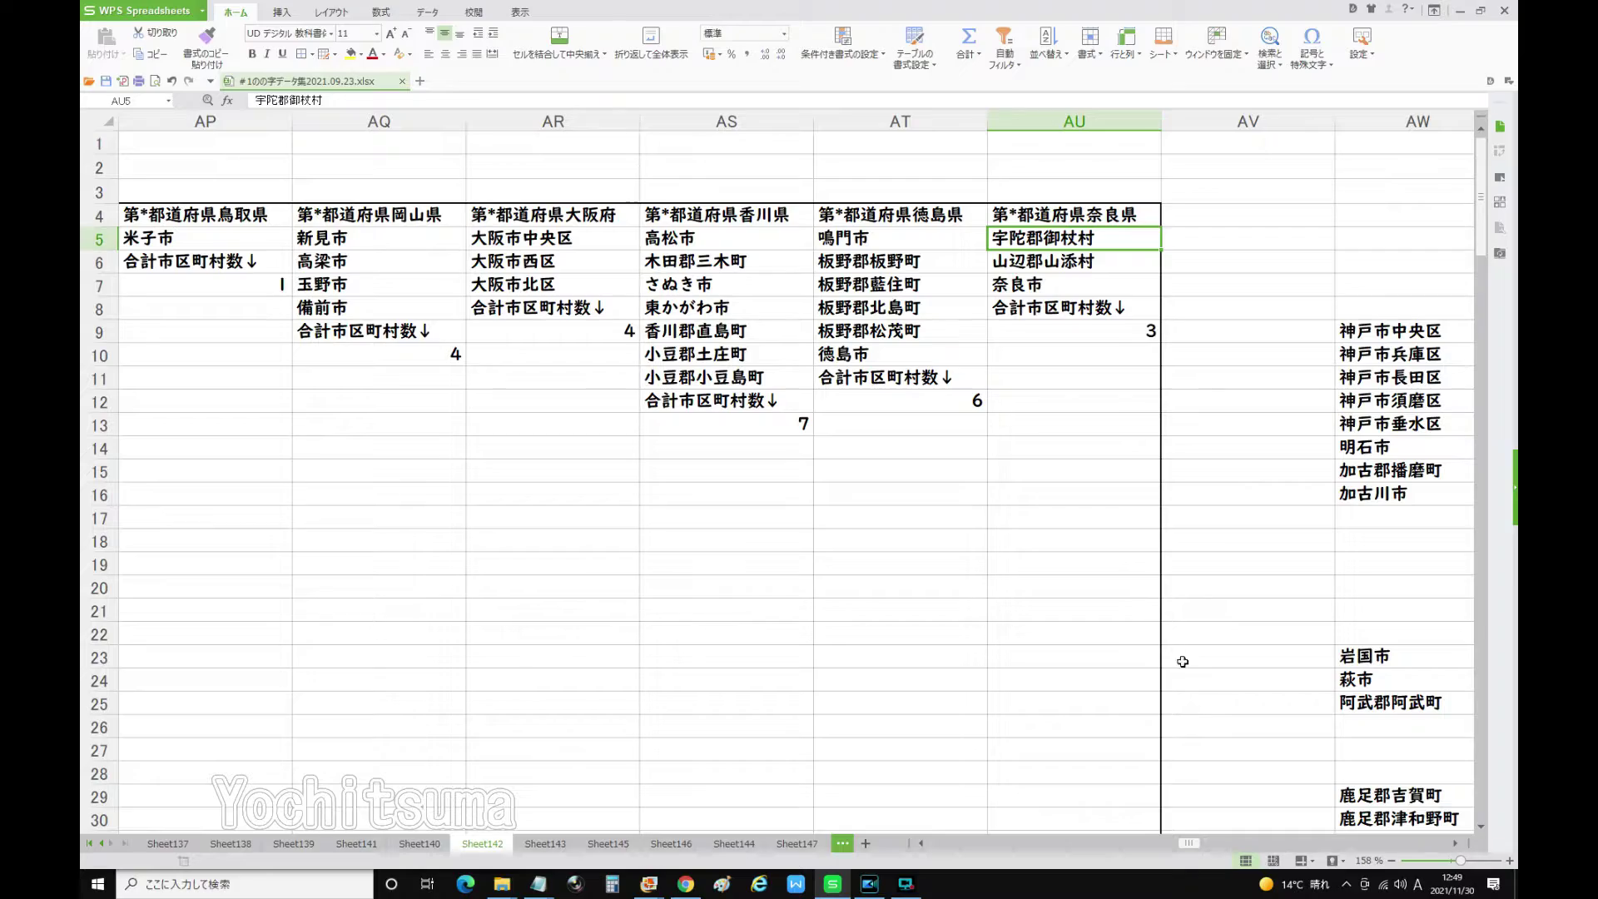
left_click_drag(1187, 856, 957, 862)
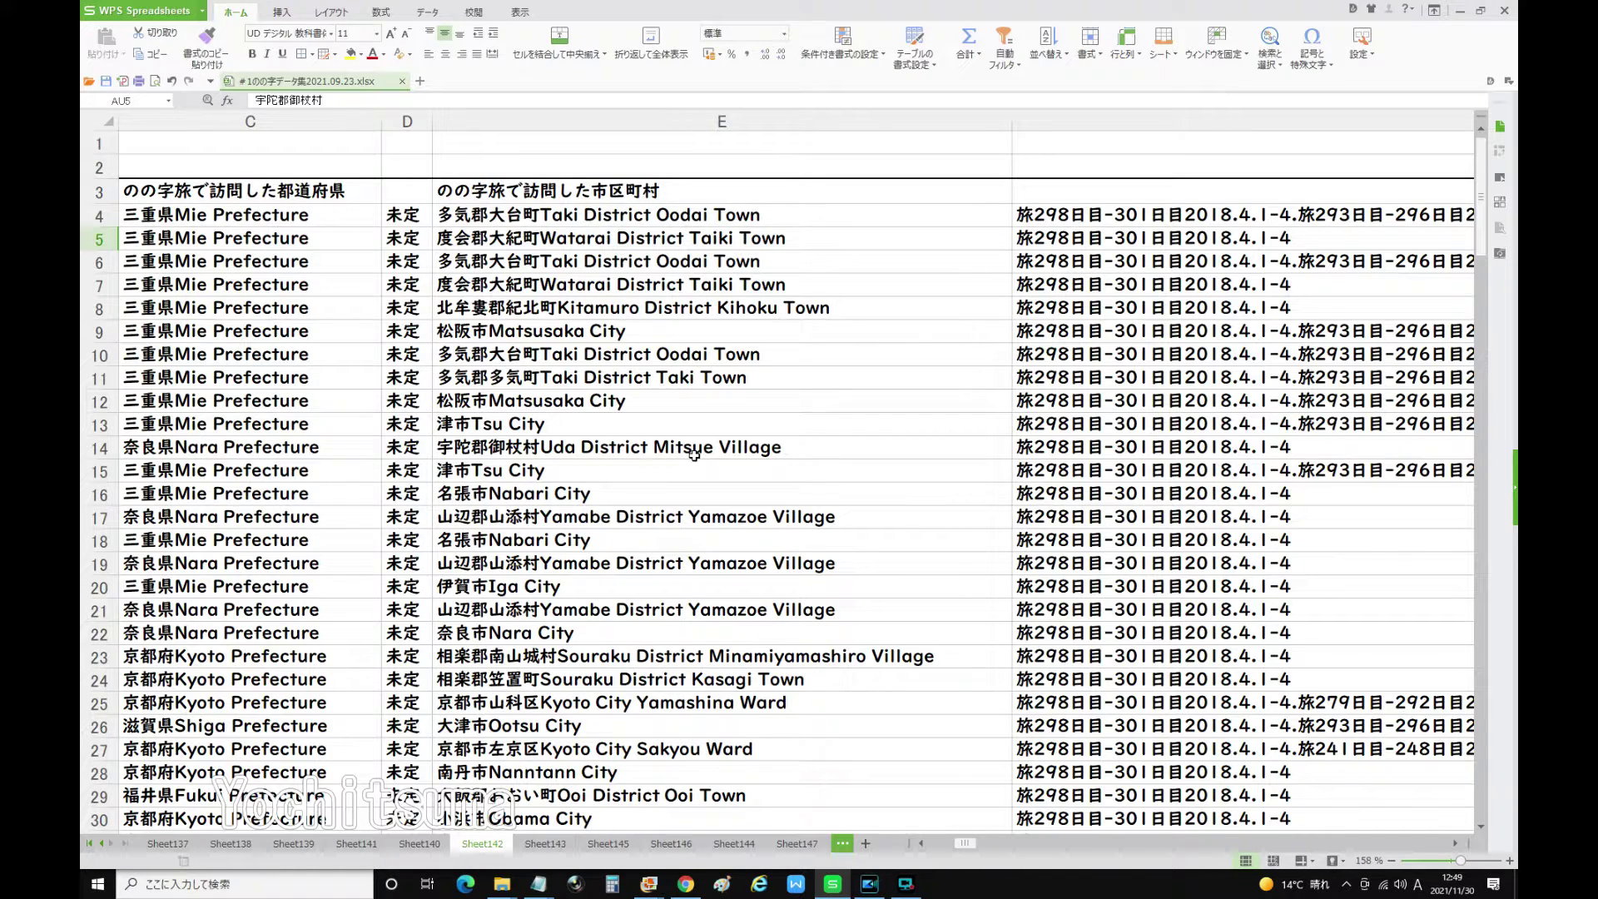
left_click_drag(970, 845, 1191, 847)
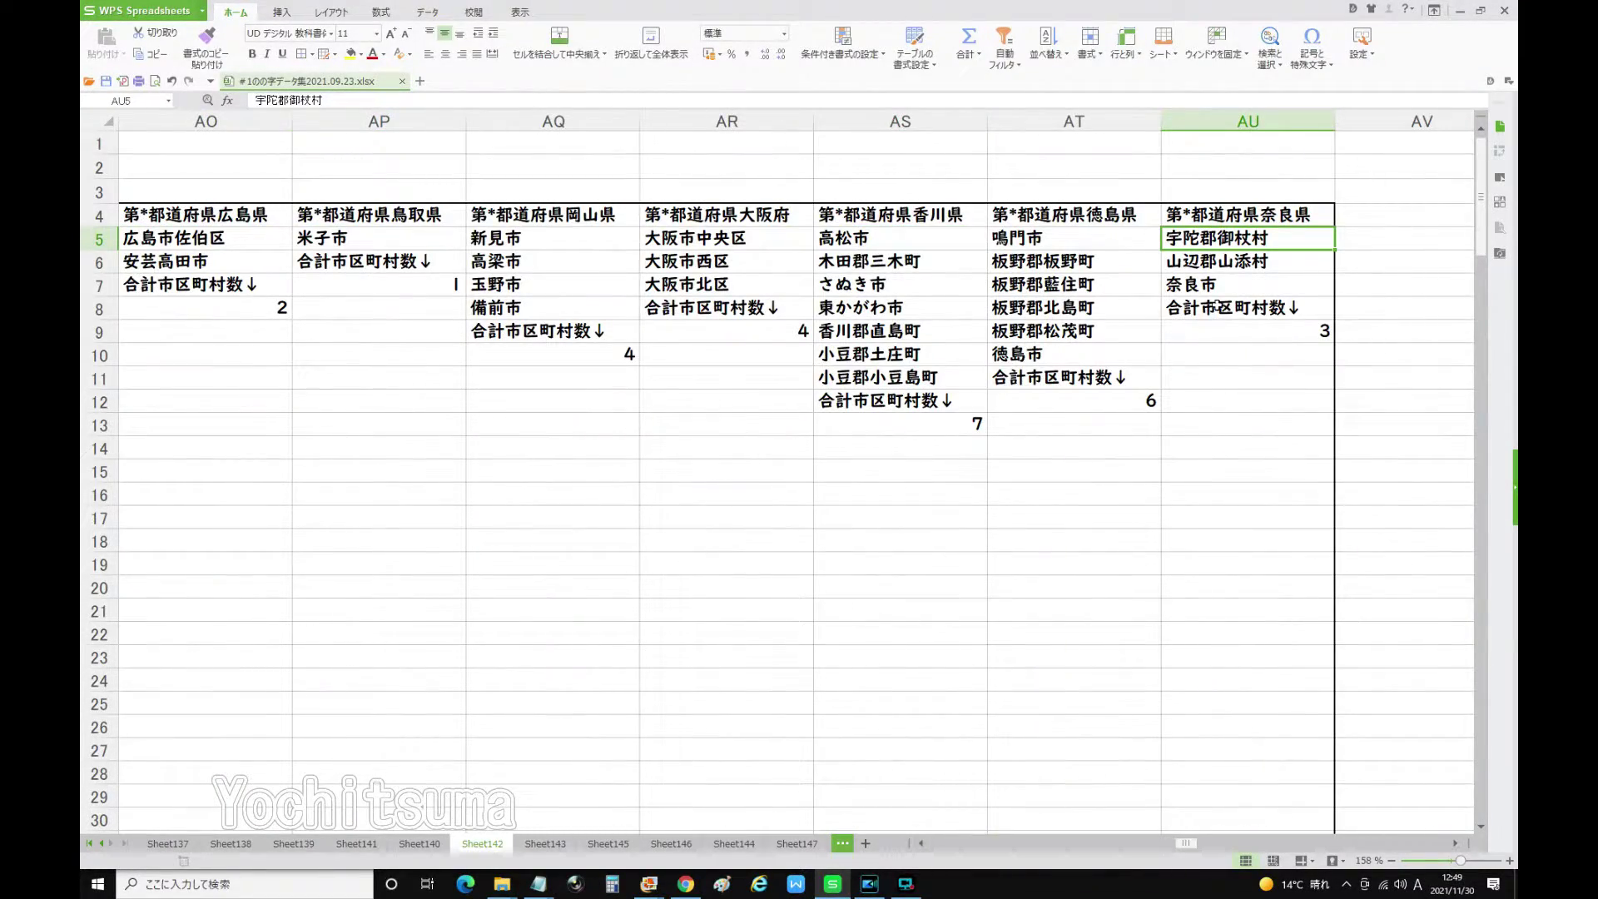
left_click(1240, 263)
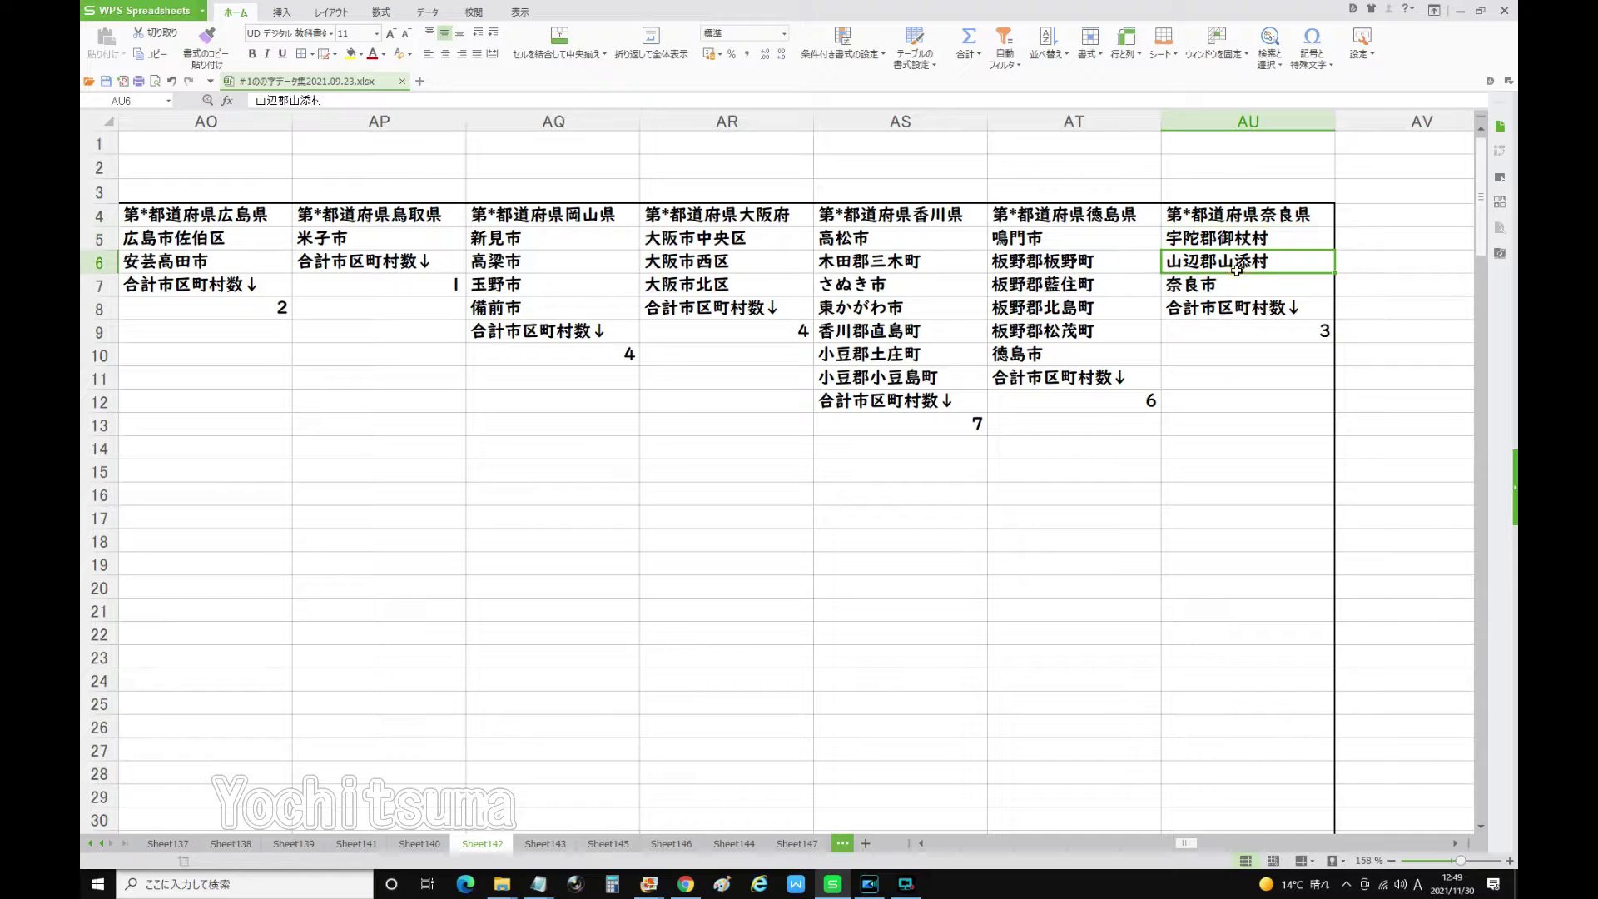
left_click(1197, 288)
left_click(1265, 335)
Check the entries 相楽郡南山城村 and 相楽郡笠置町 and the municipality total in the 京都府 column.
left_click_drag(1191, 844, 1126, 840)
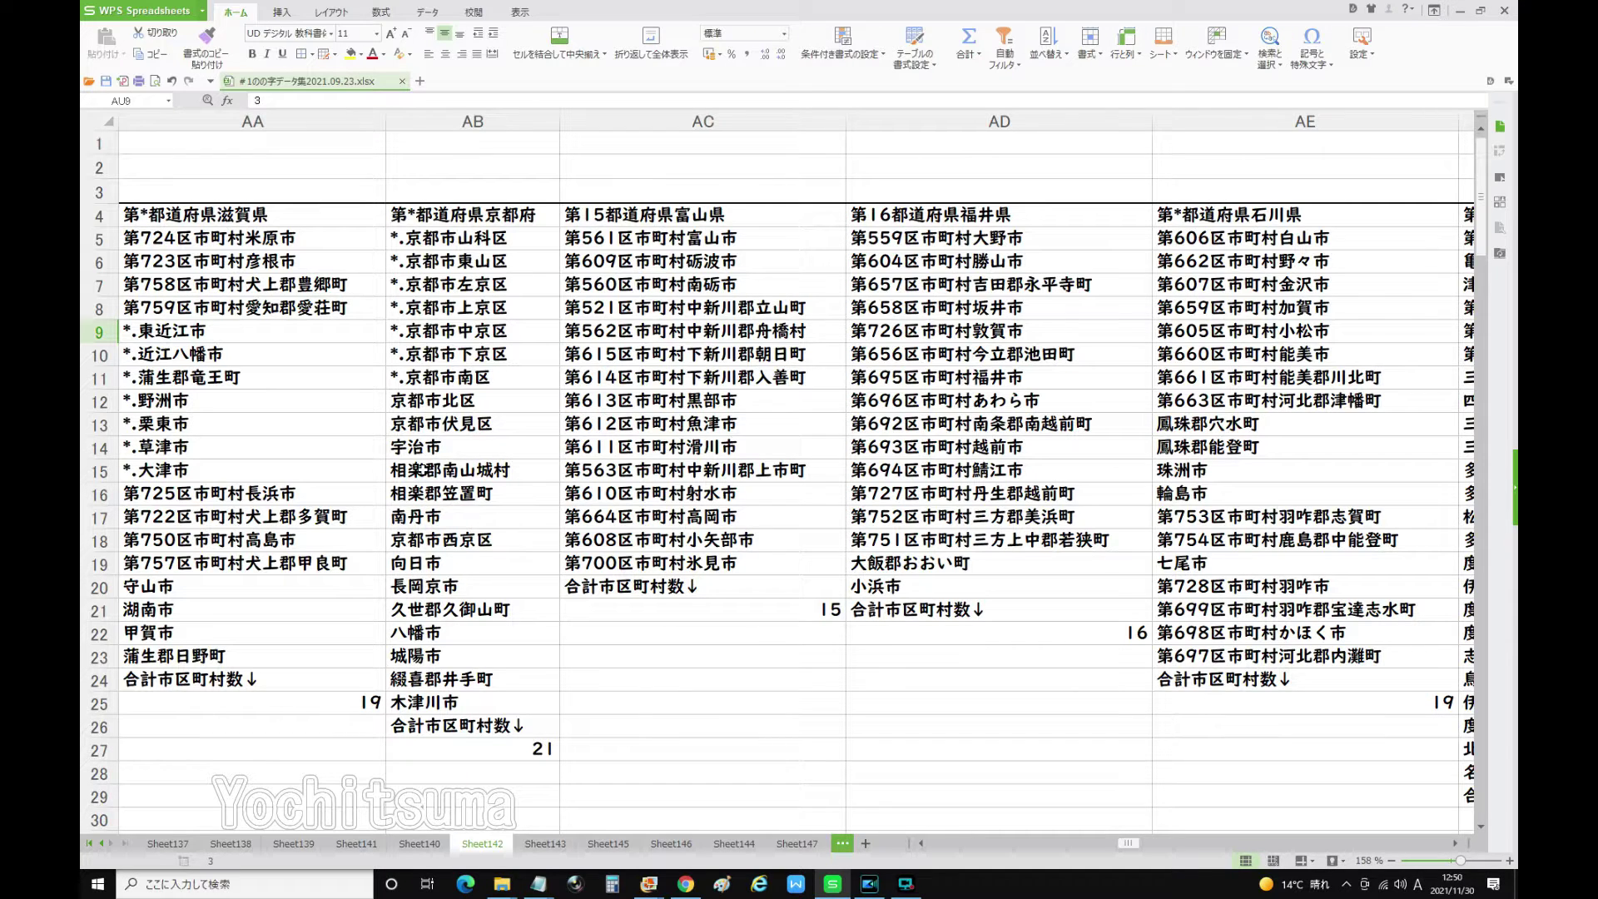
left_click(477, 470)
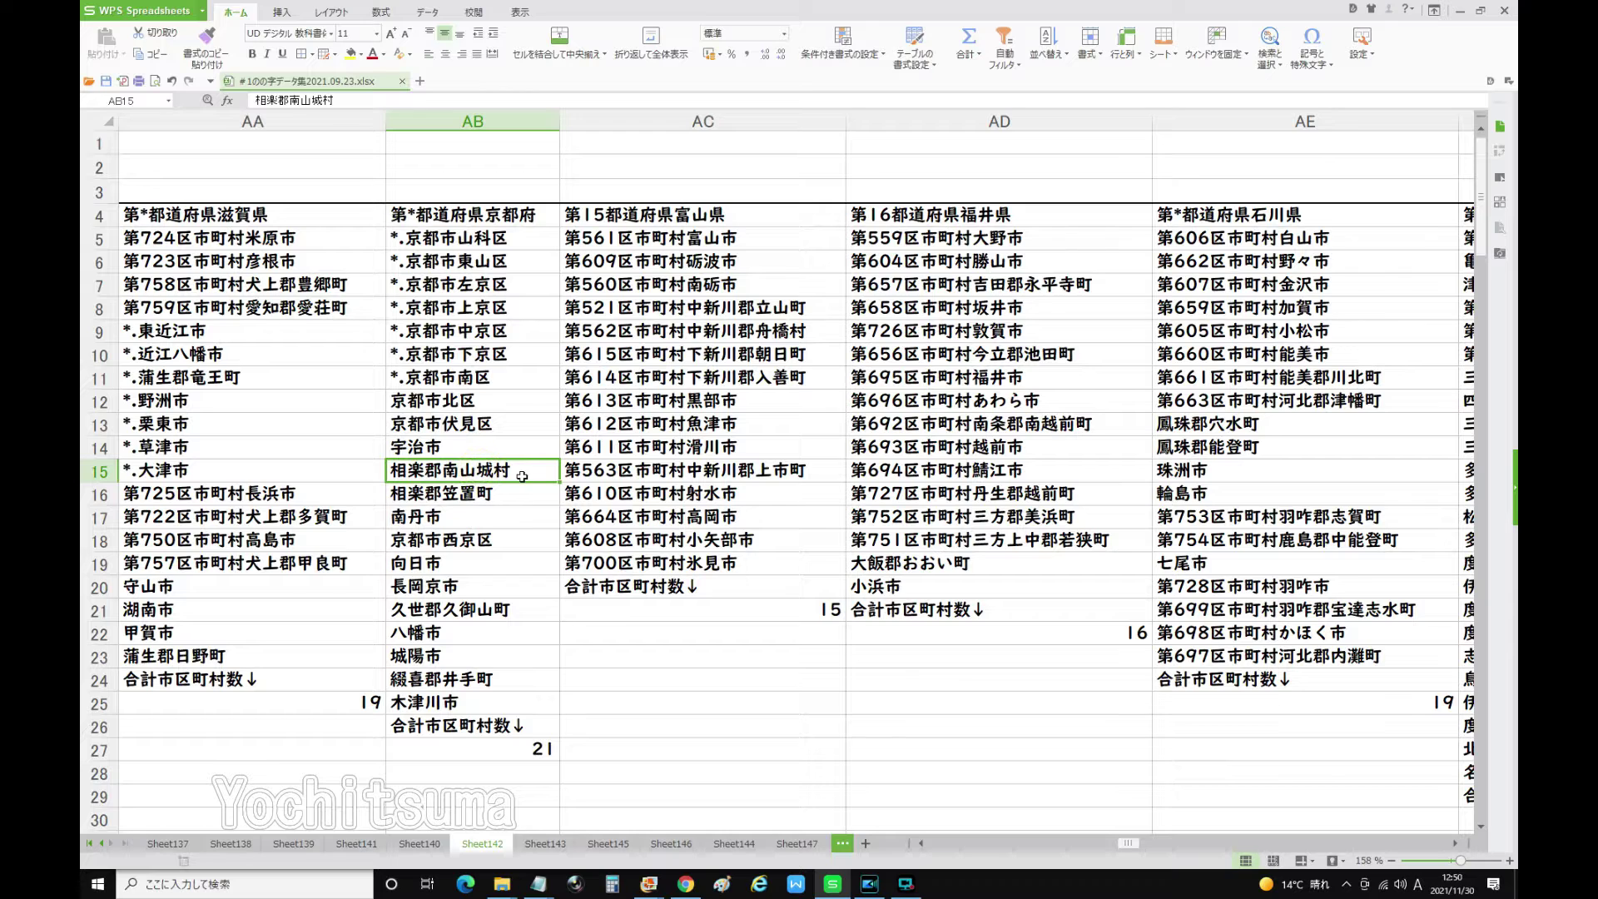
left_click(454, 497)
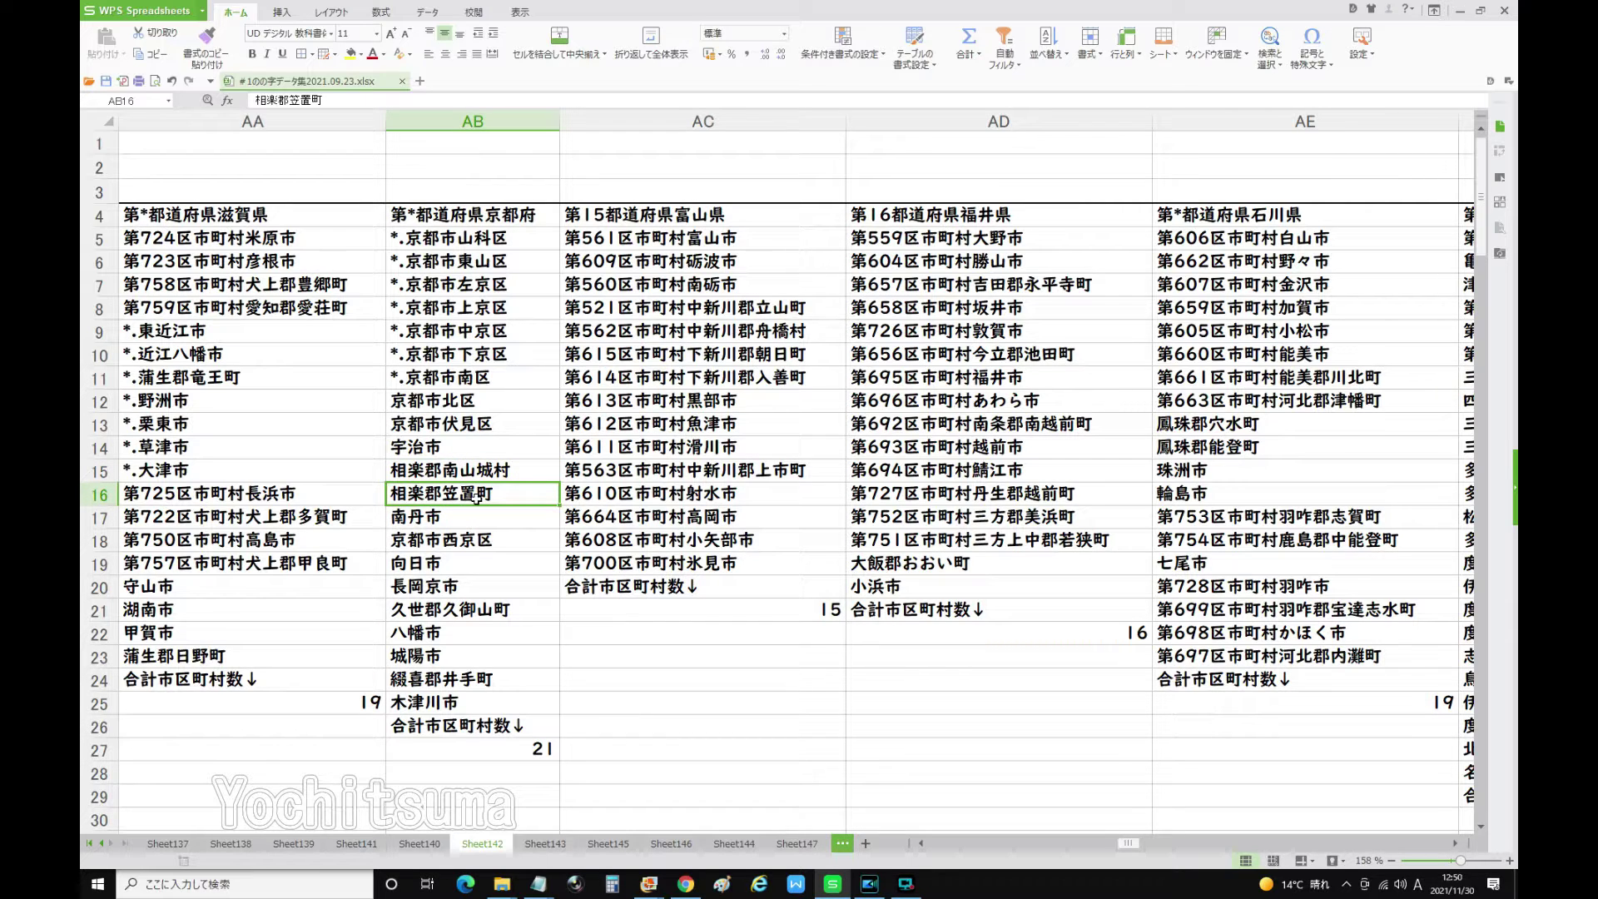
left_click(537, 748)
Examine the spiral route map around its starting point 世田谷区 and down column DB to 小笠原村.
left_click_drag(1128, 845, 1332, 827)
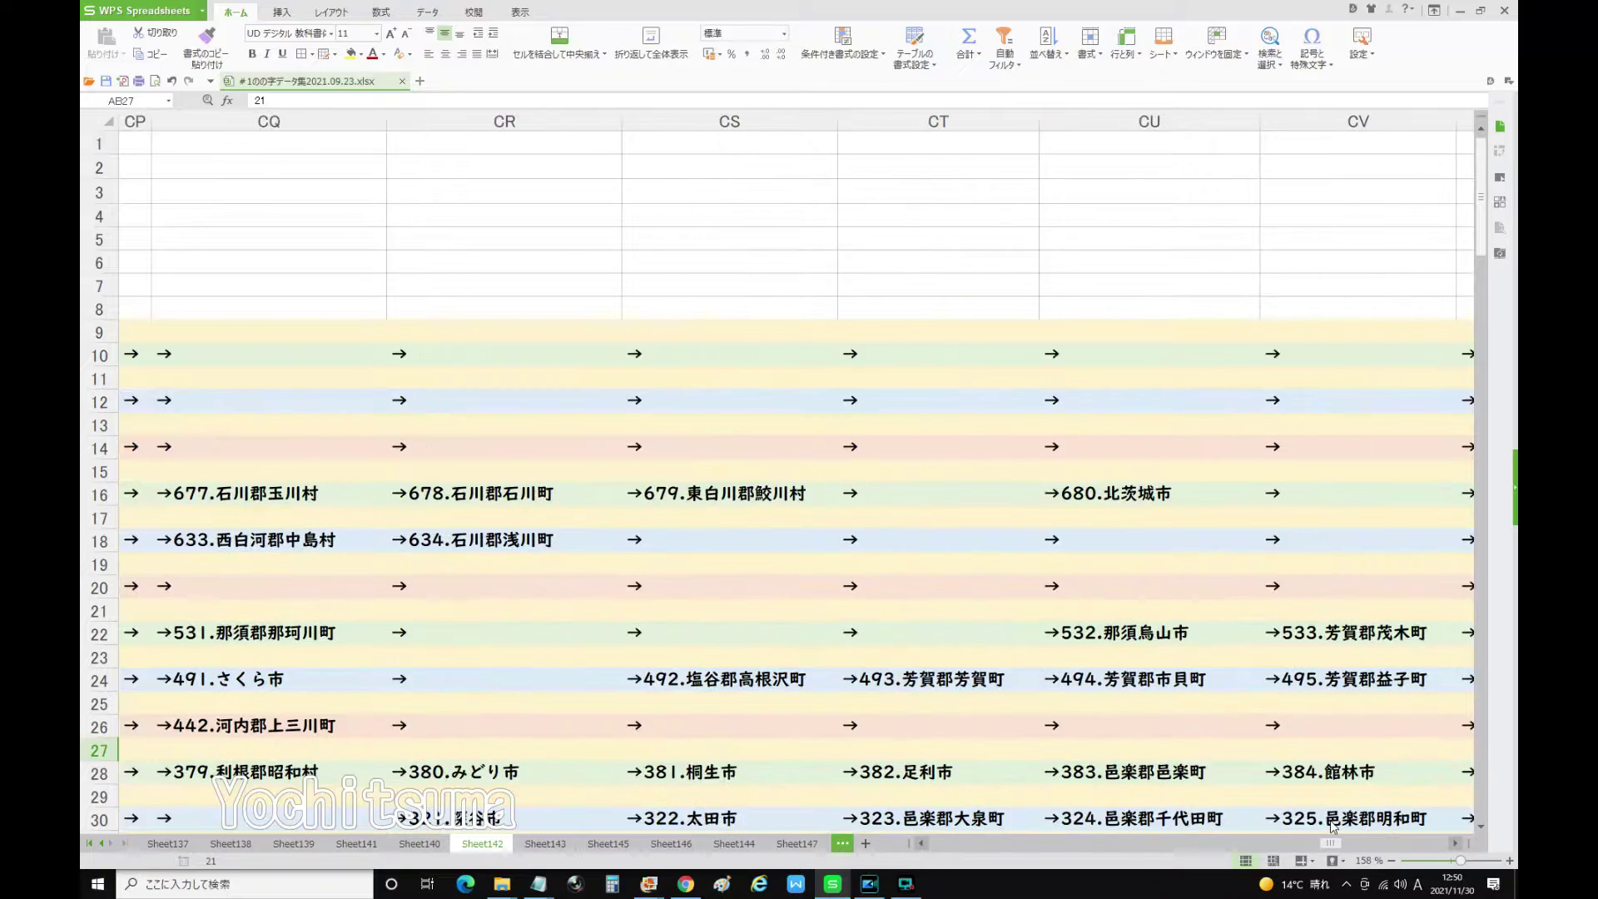
scroll(1166, 708, "right", 5)
scroll(1082, 733, "down", 3)
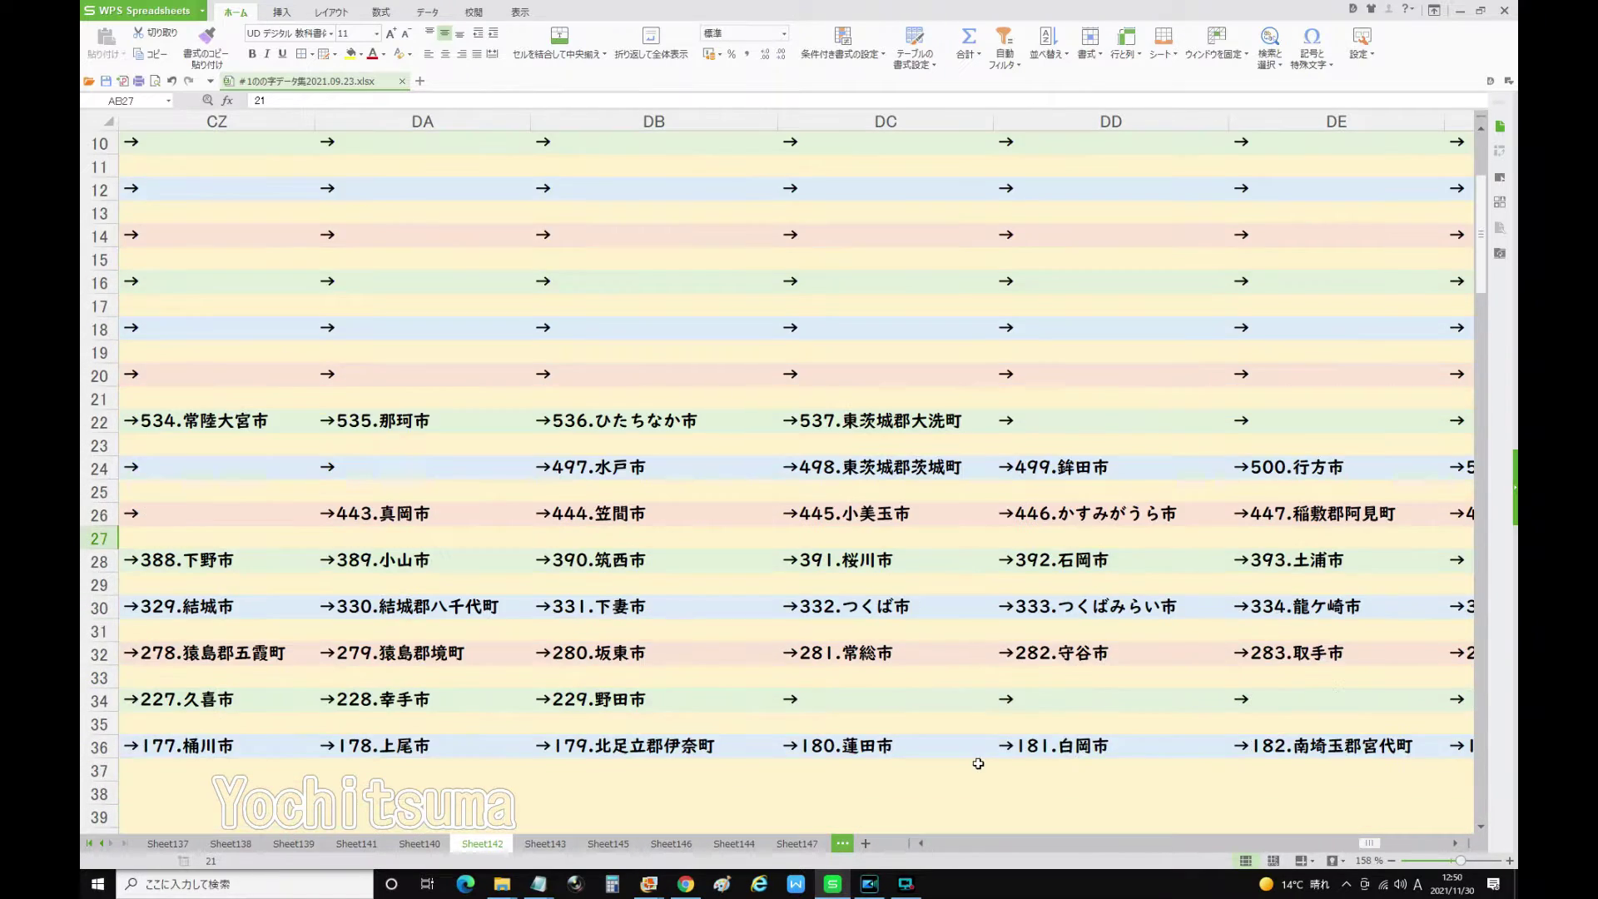
scroll(978, 764, "down", 9)
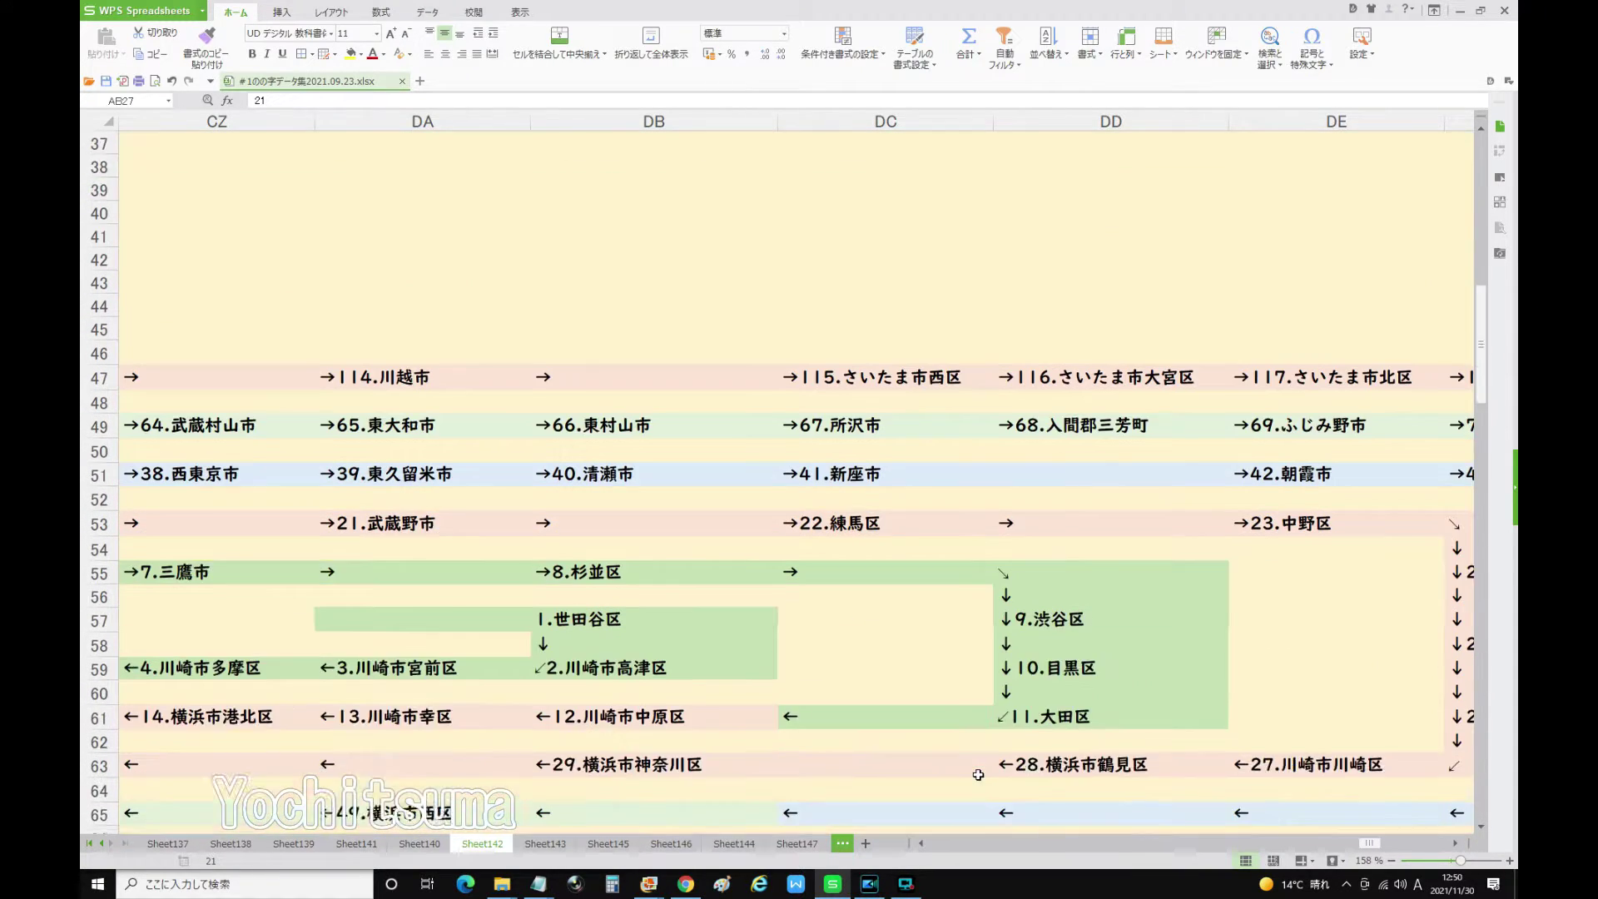
scroll(978, 774, "down", 1)
left_click_drag(1378, 849, 1379, 851)
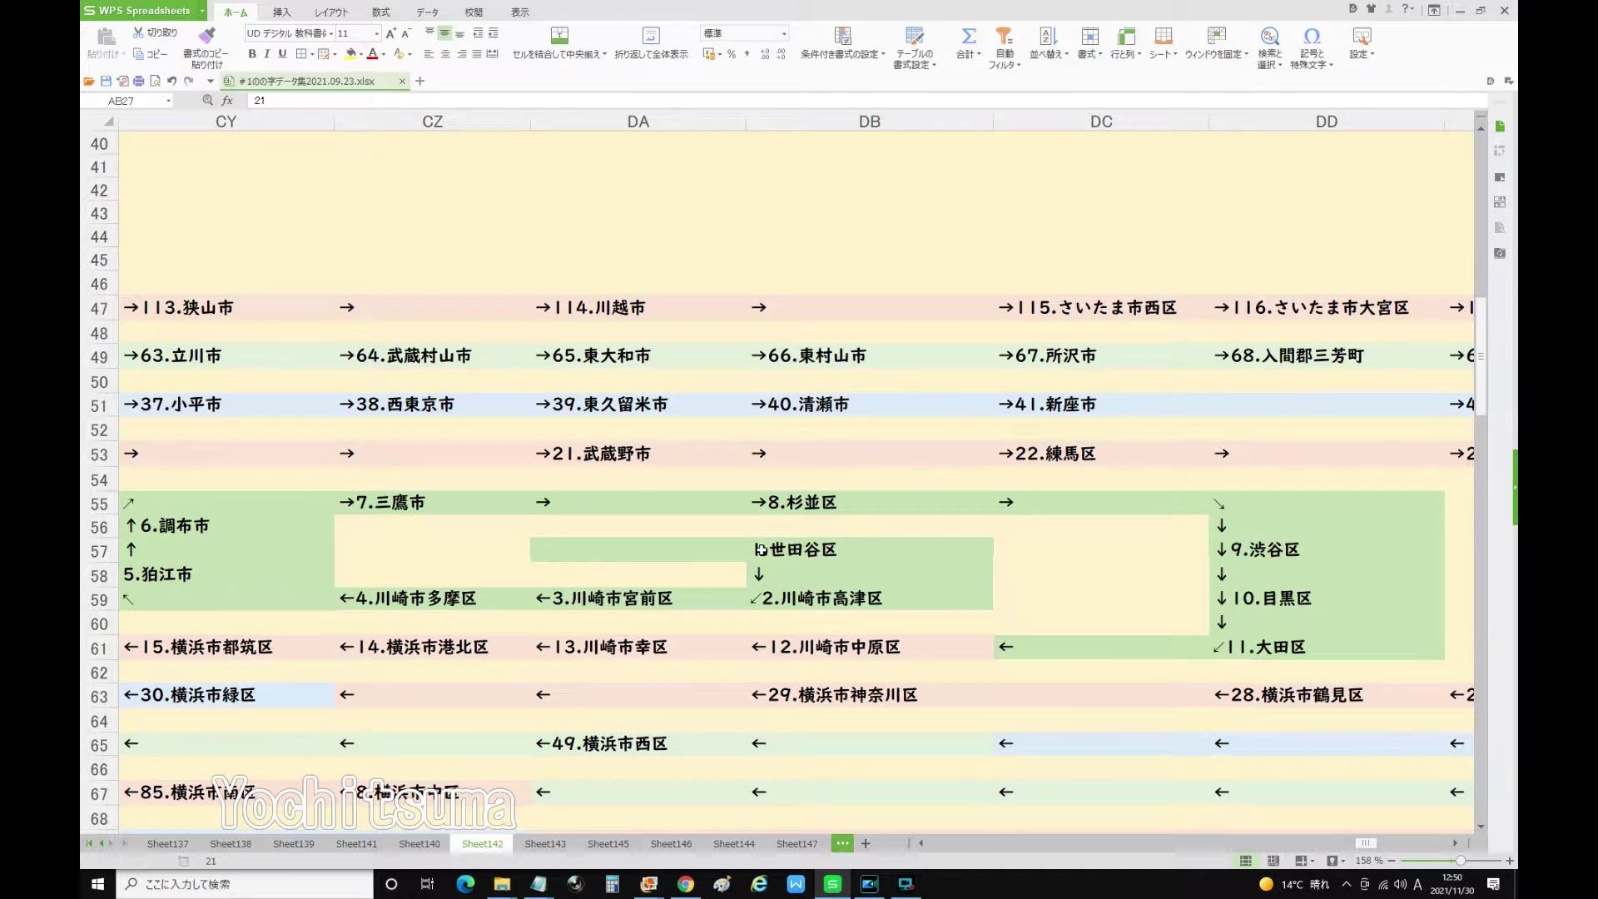
scroll(761, 551, "down", 1)
scroll(802, 470, "down", 8)
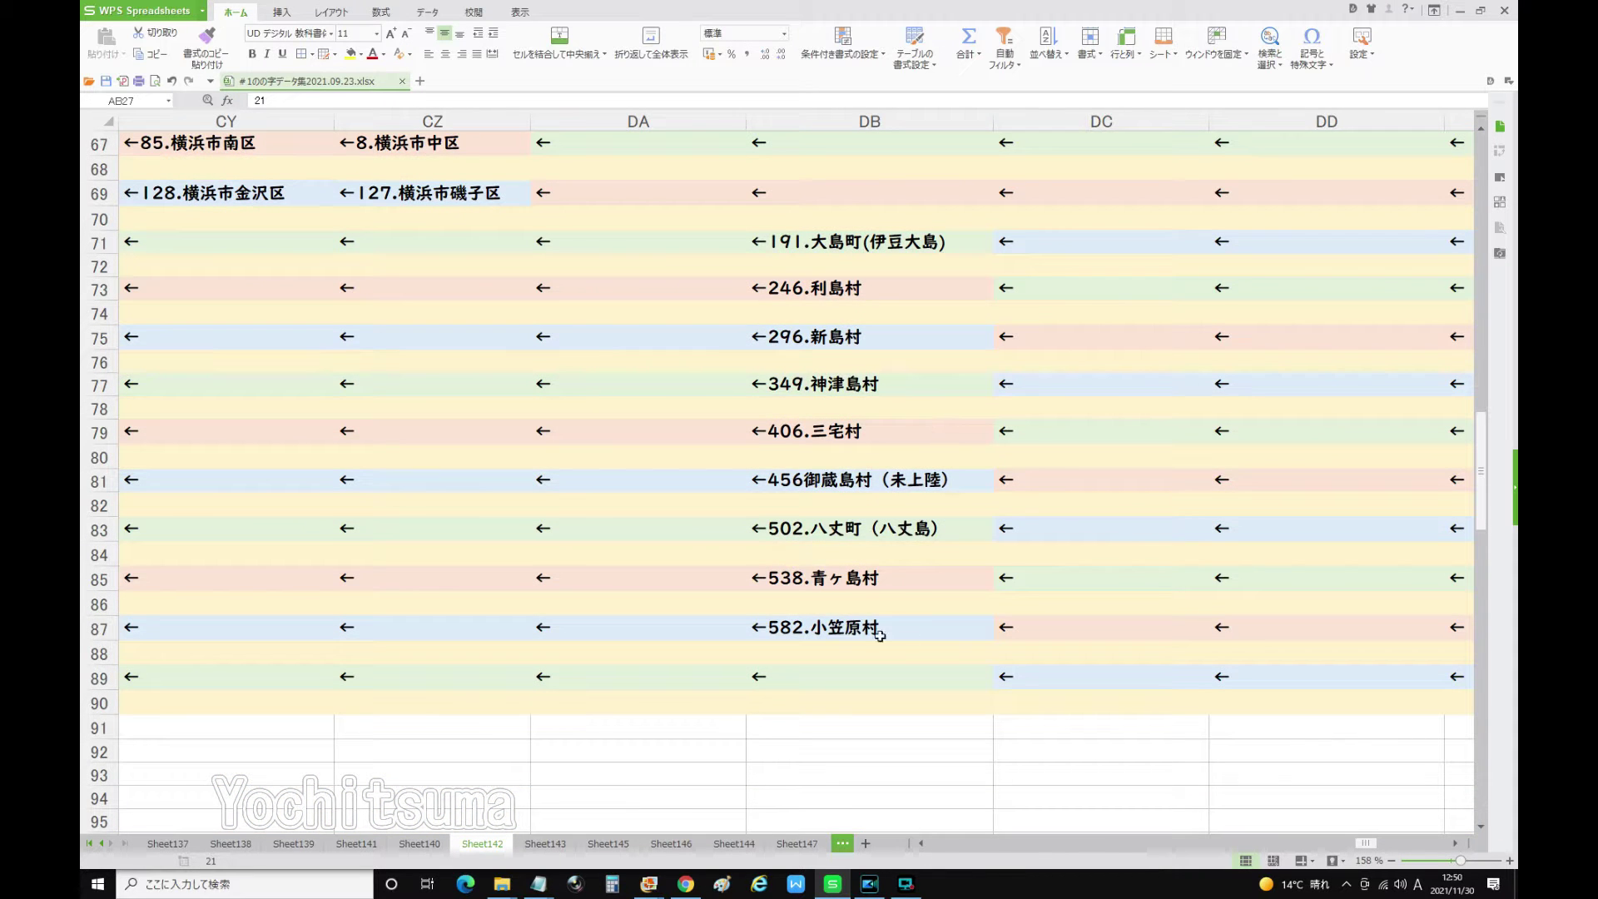
Examine the outer route lines in columns BK to BU, from 桑名郡木曽岬町 up past 鹿島郡中能登町 to 村上市.
left_click_drag(1363, 844, 1246, 846)
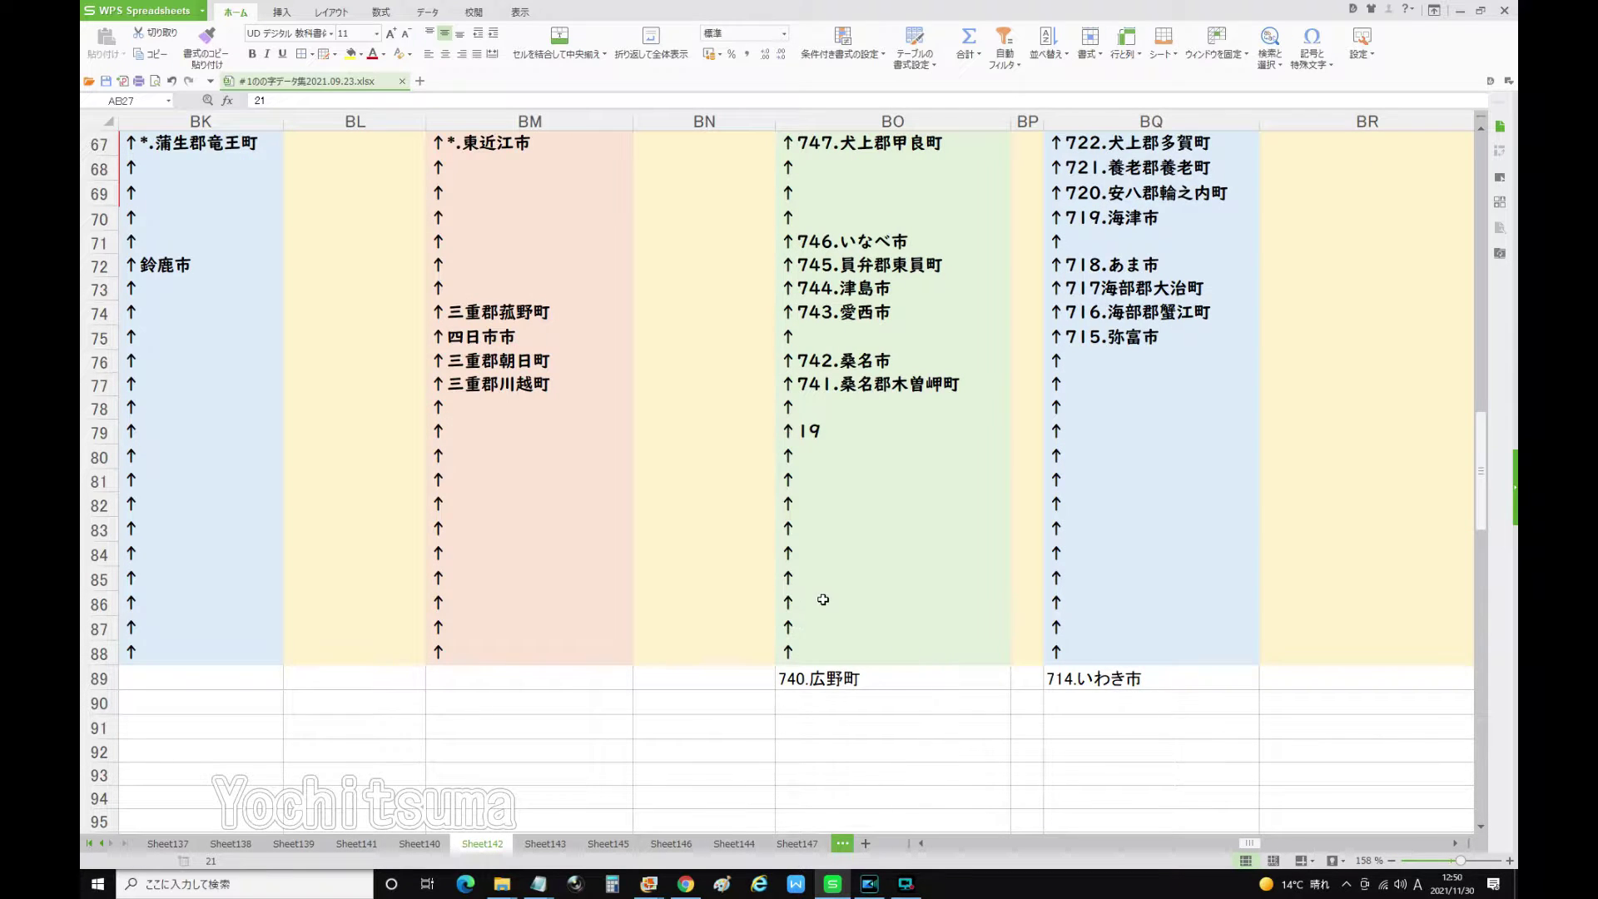
scroll(817, 596, "up", 2)
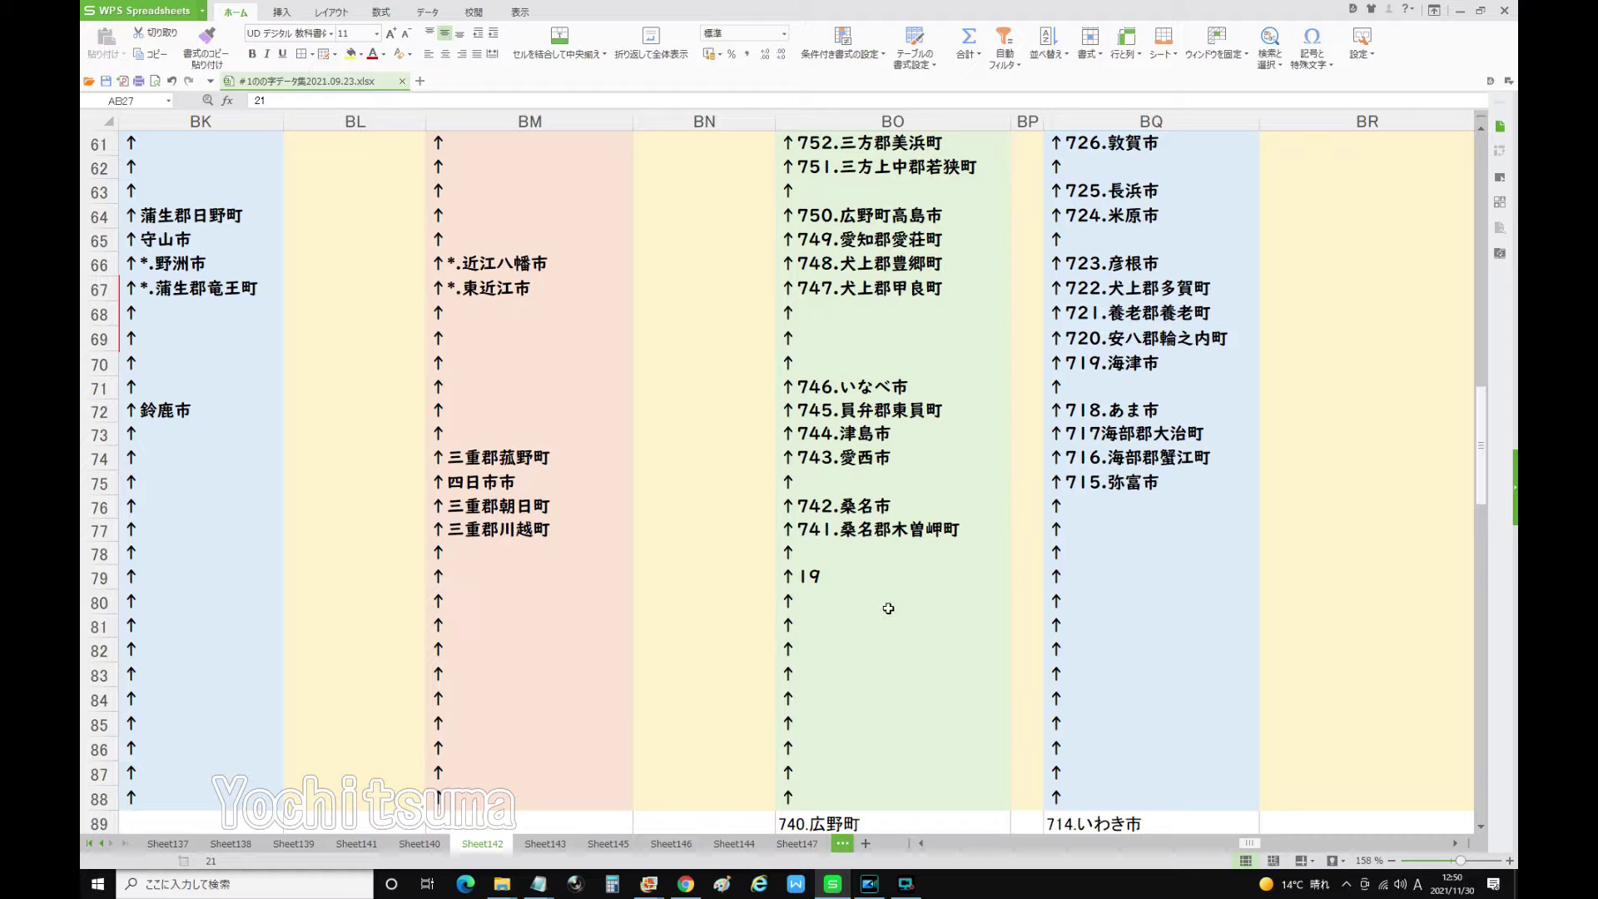
scroll(888, 609, "up", 1)
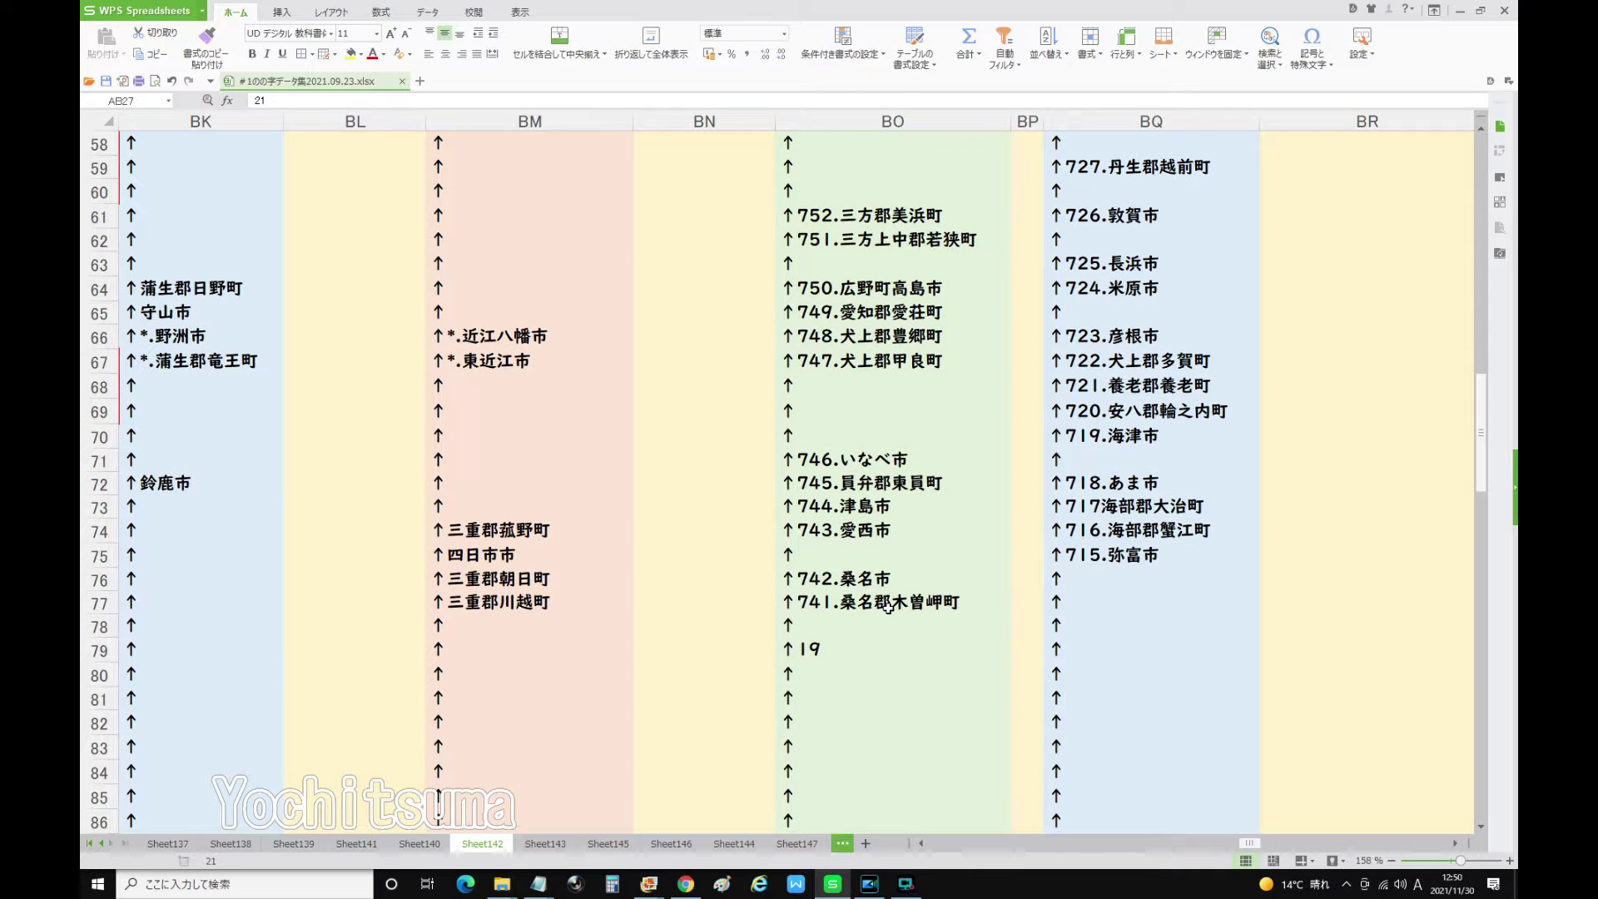
scroll(888, 609, "up", 7)
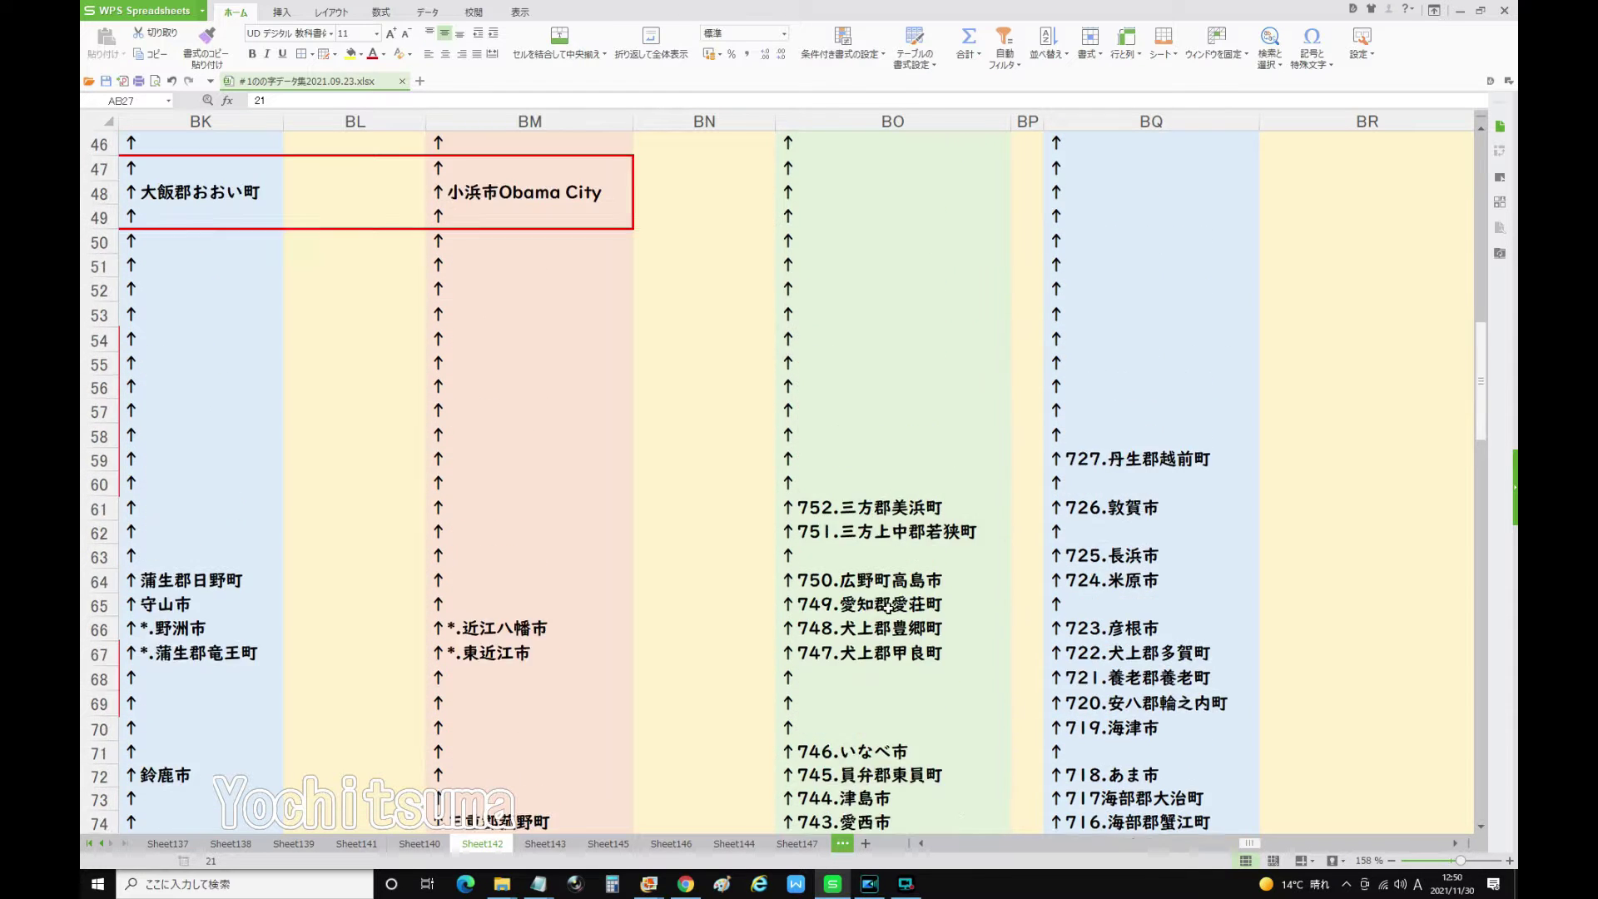
scroll(888, 608, "up", 10)
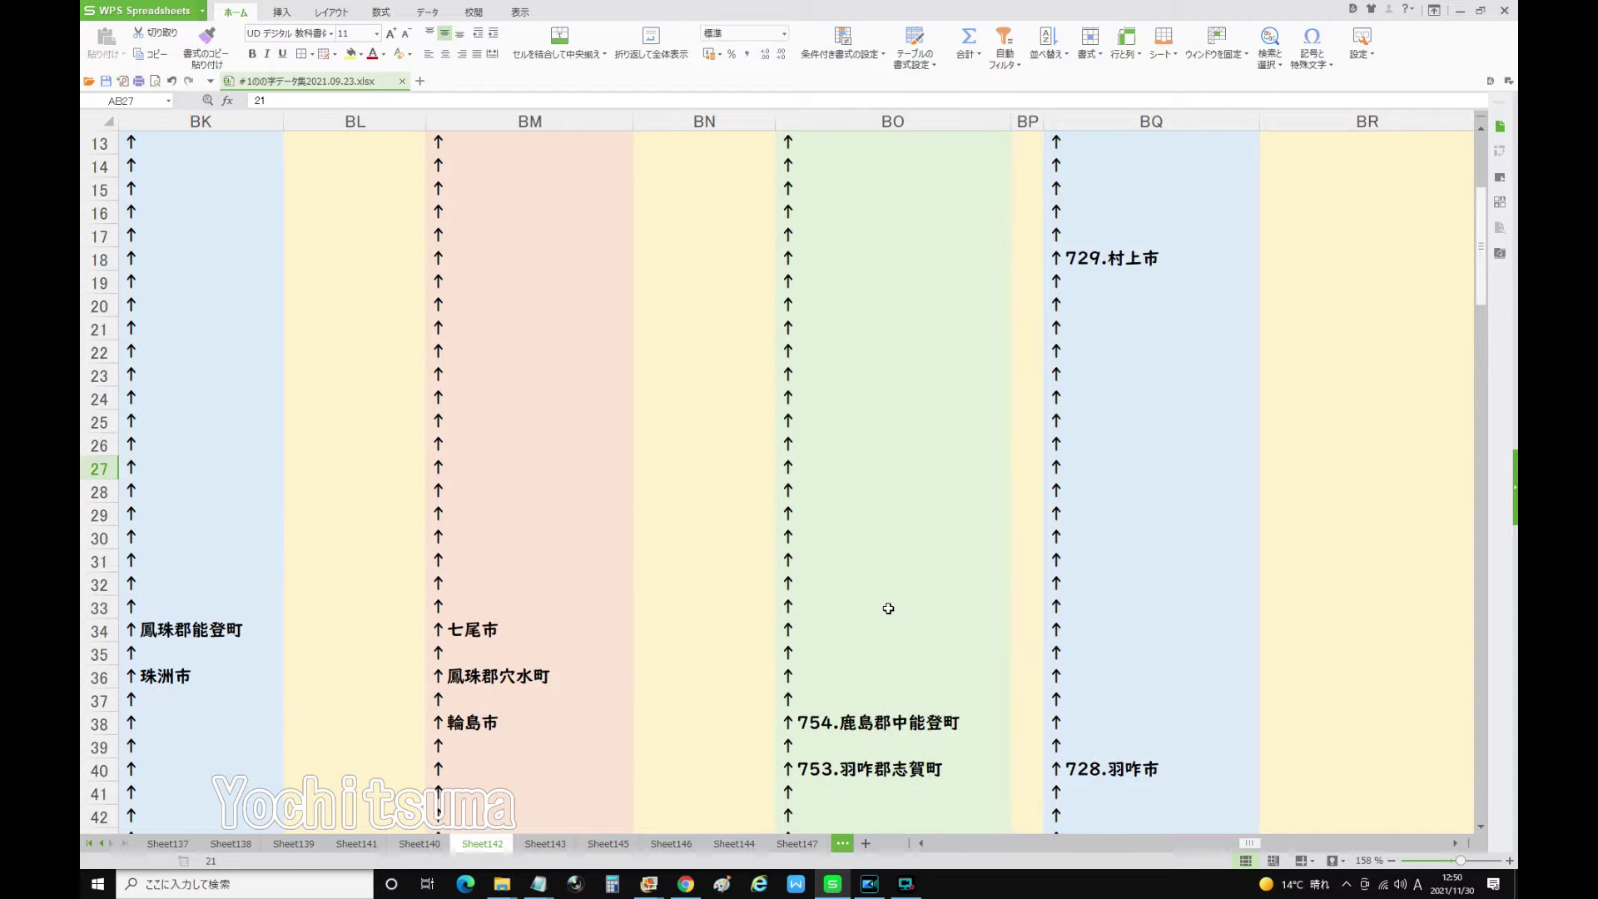
scroll(888, 608, "down", 4)
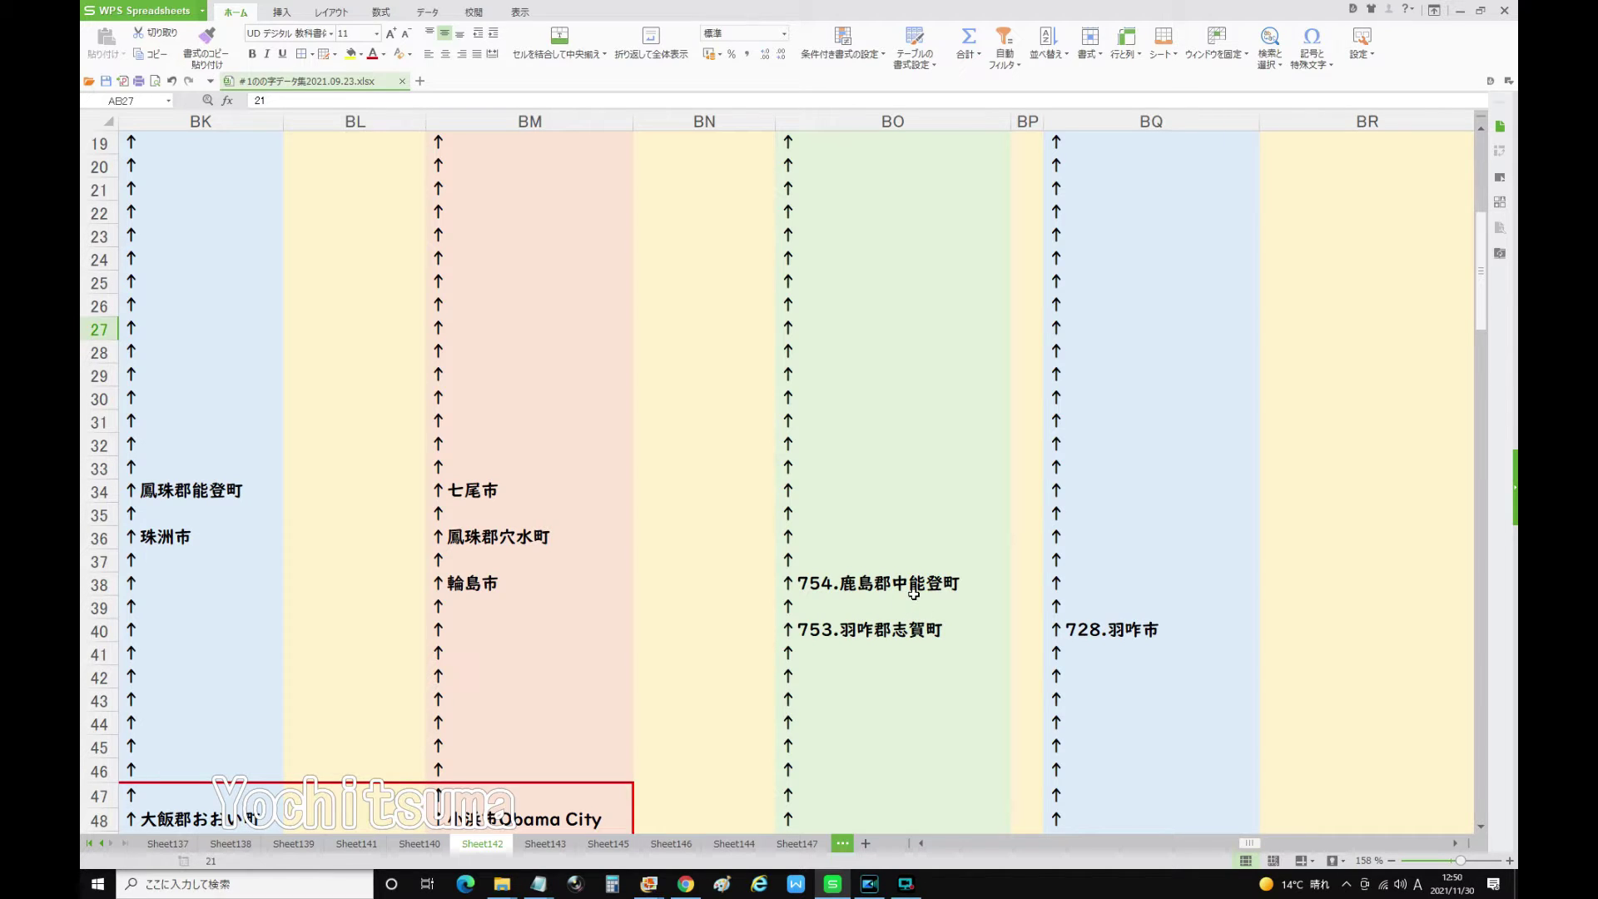
scroll(913, 592, "up", 5)
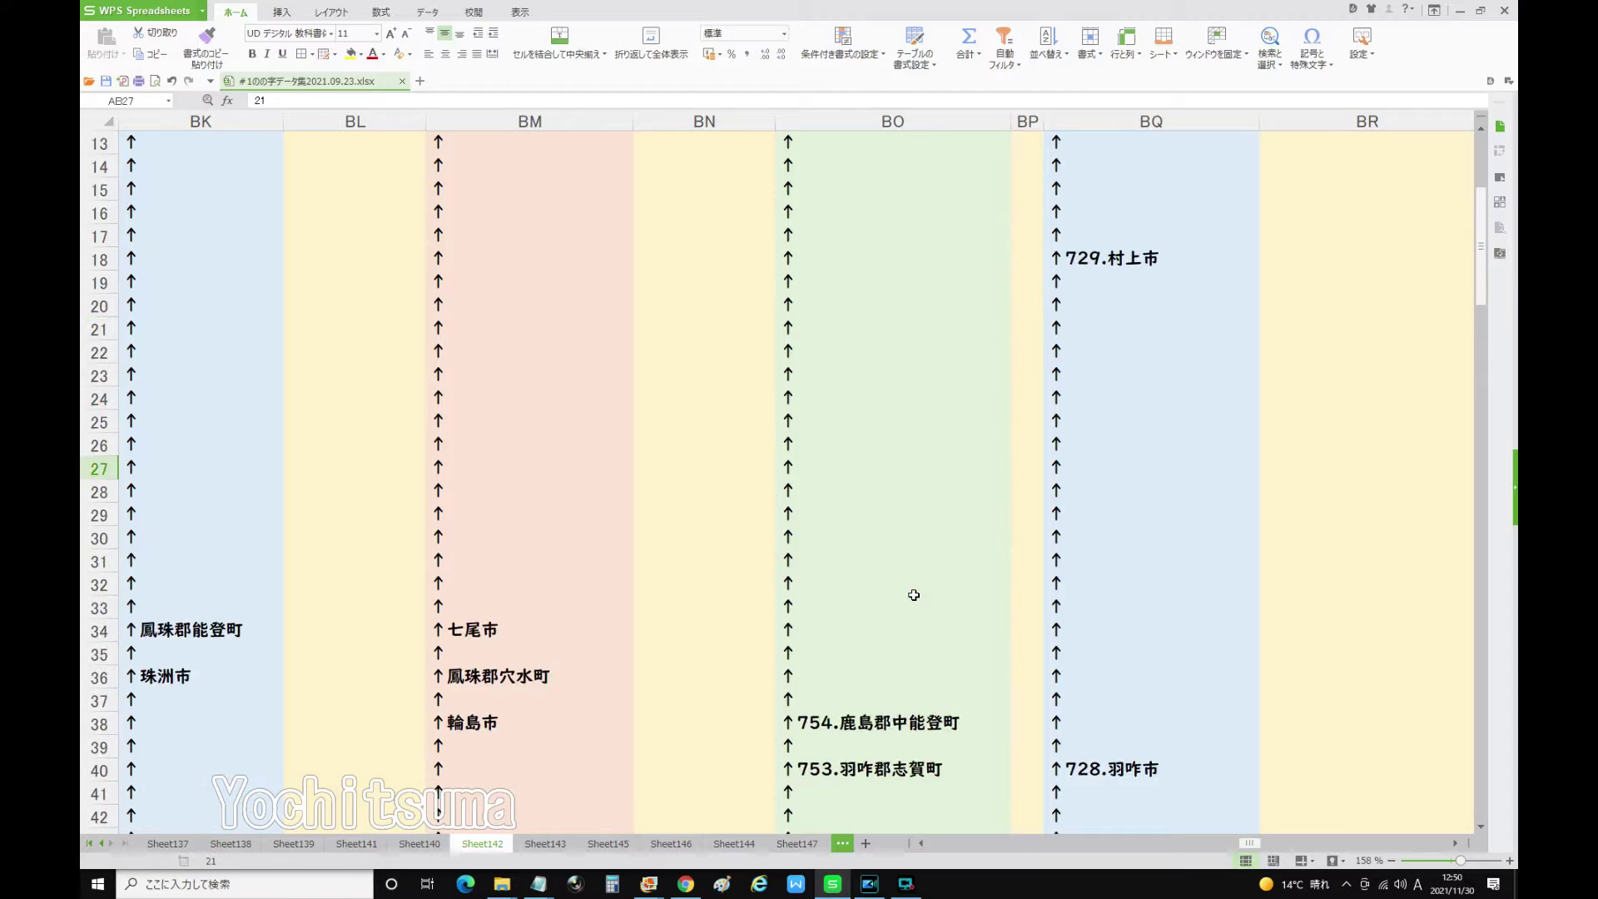
mouse_move(1250, 842)
left_mouse_down()
mouse_move(1382, 842)
mouse_move(1166, 841)
mouse_move(1258, 841)
left_mouse_up()
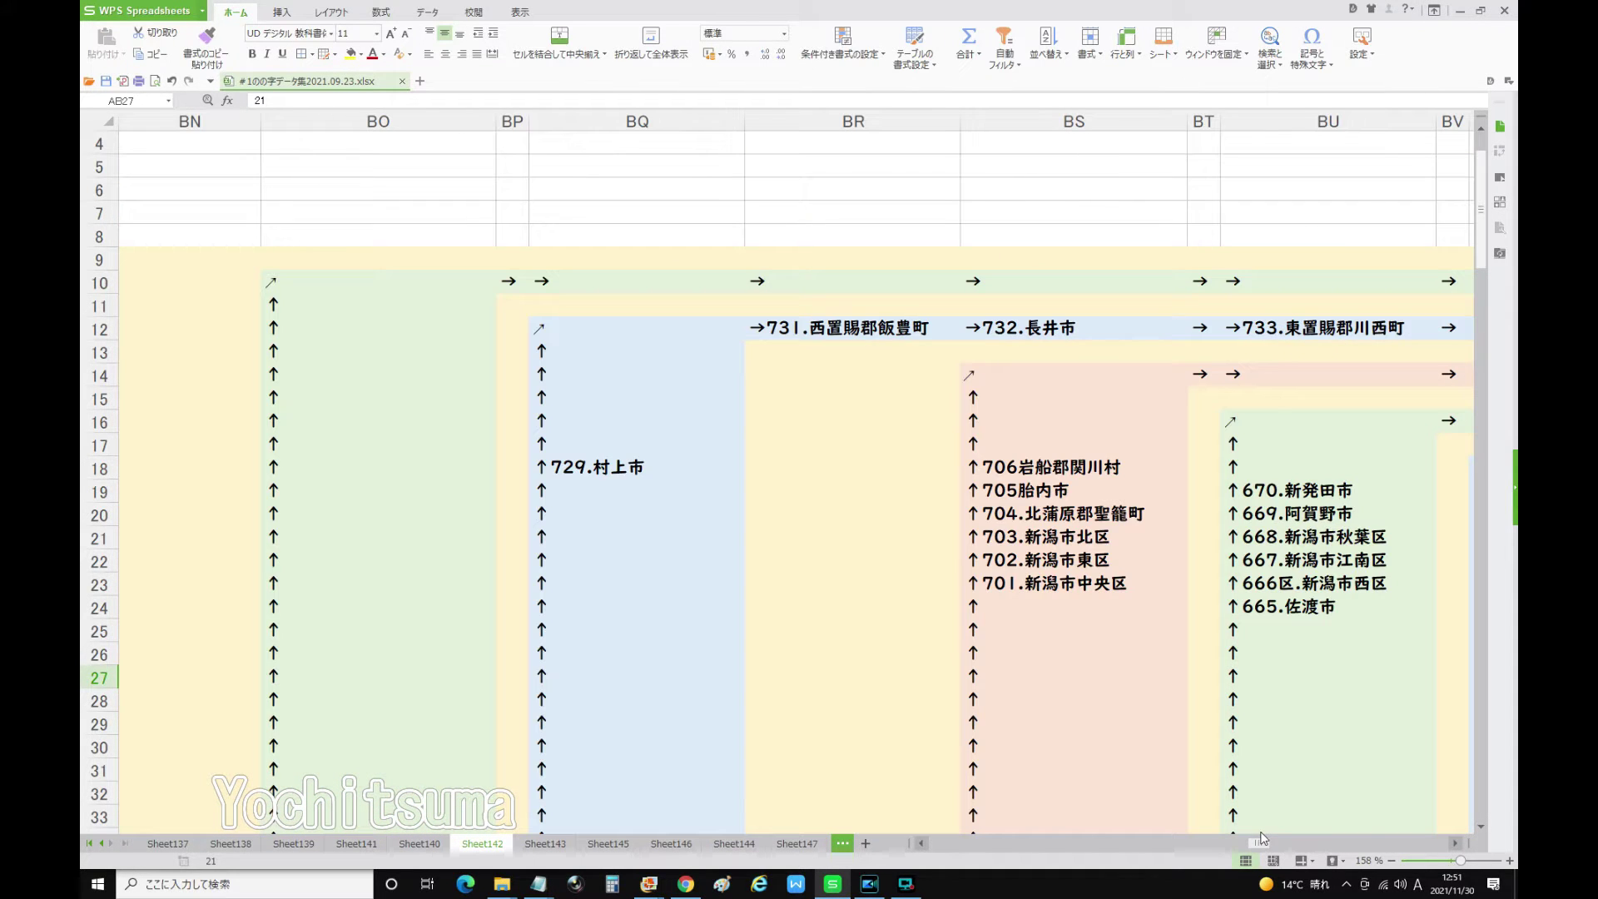
scroll(619, 677, "down", 2)
scroll(620, 677, "down", 8)
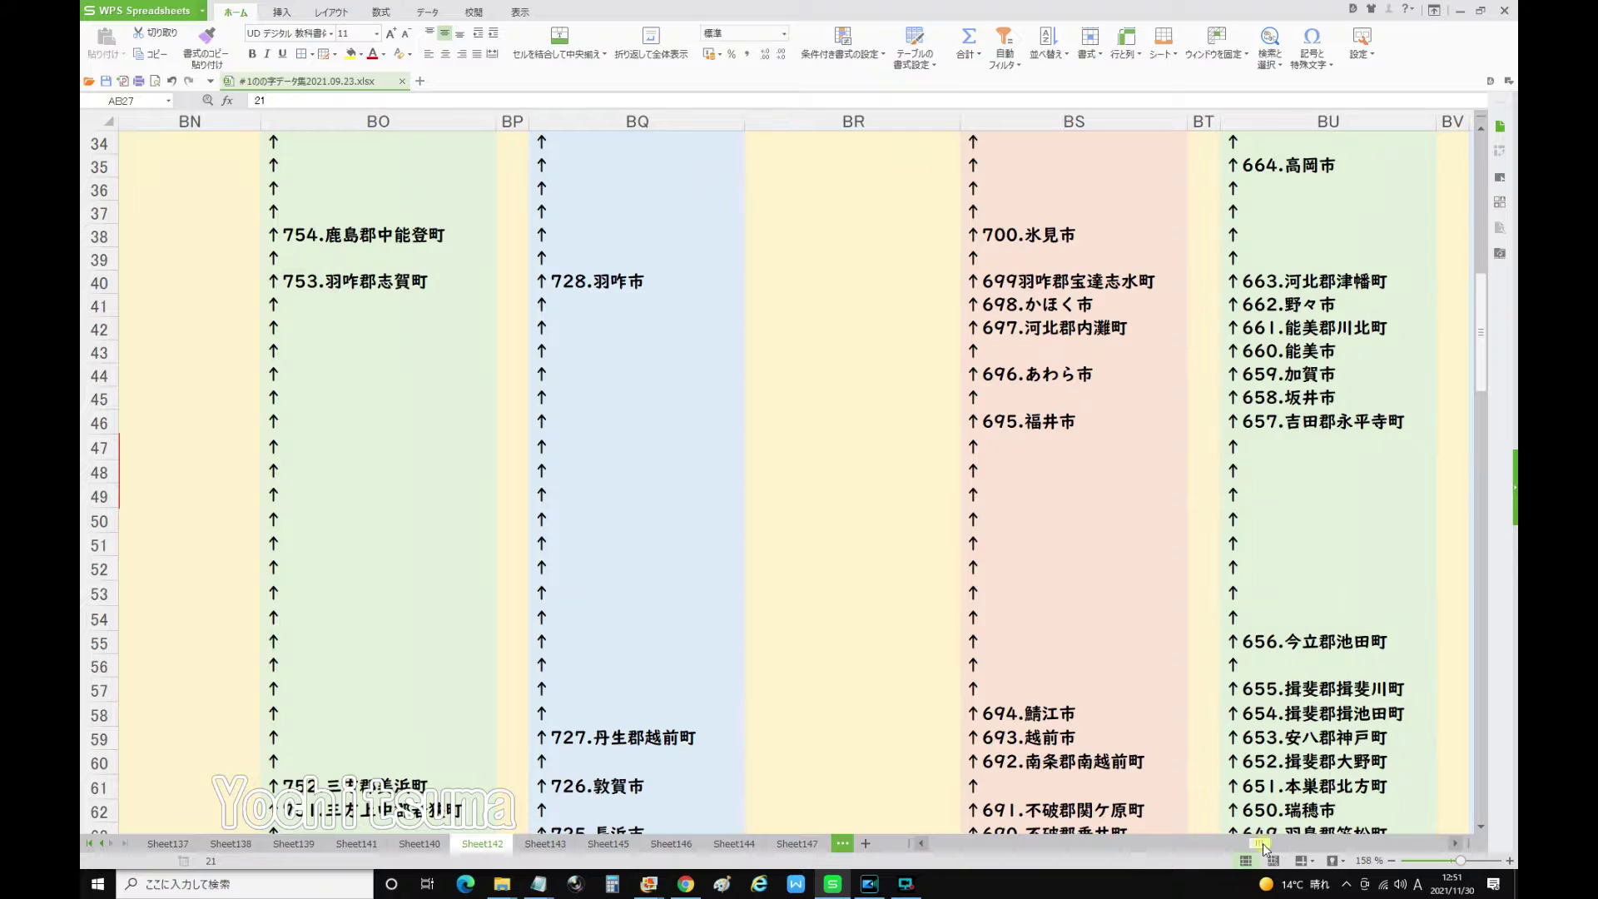
Examine the red-outlined route on the map from 小浜市 and 南丹市 down through 大津市 to 津市.
left_click_drag(1264, 846, 1235, 843)
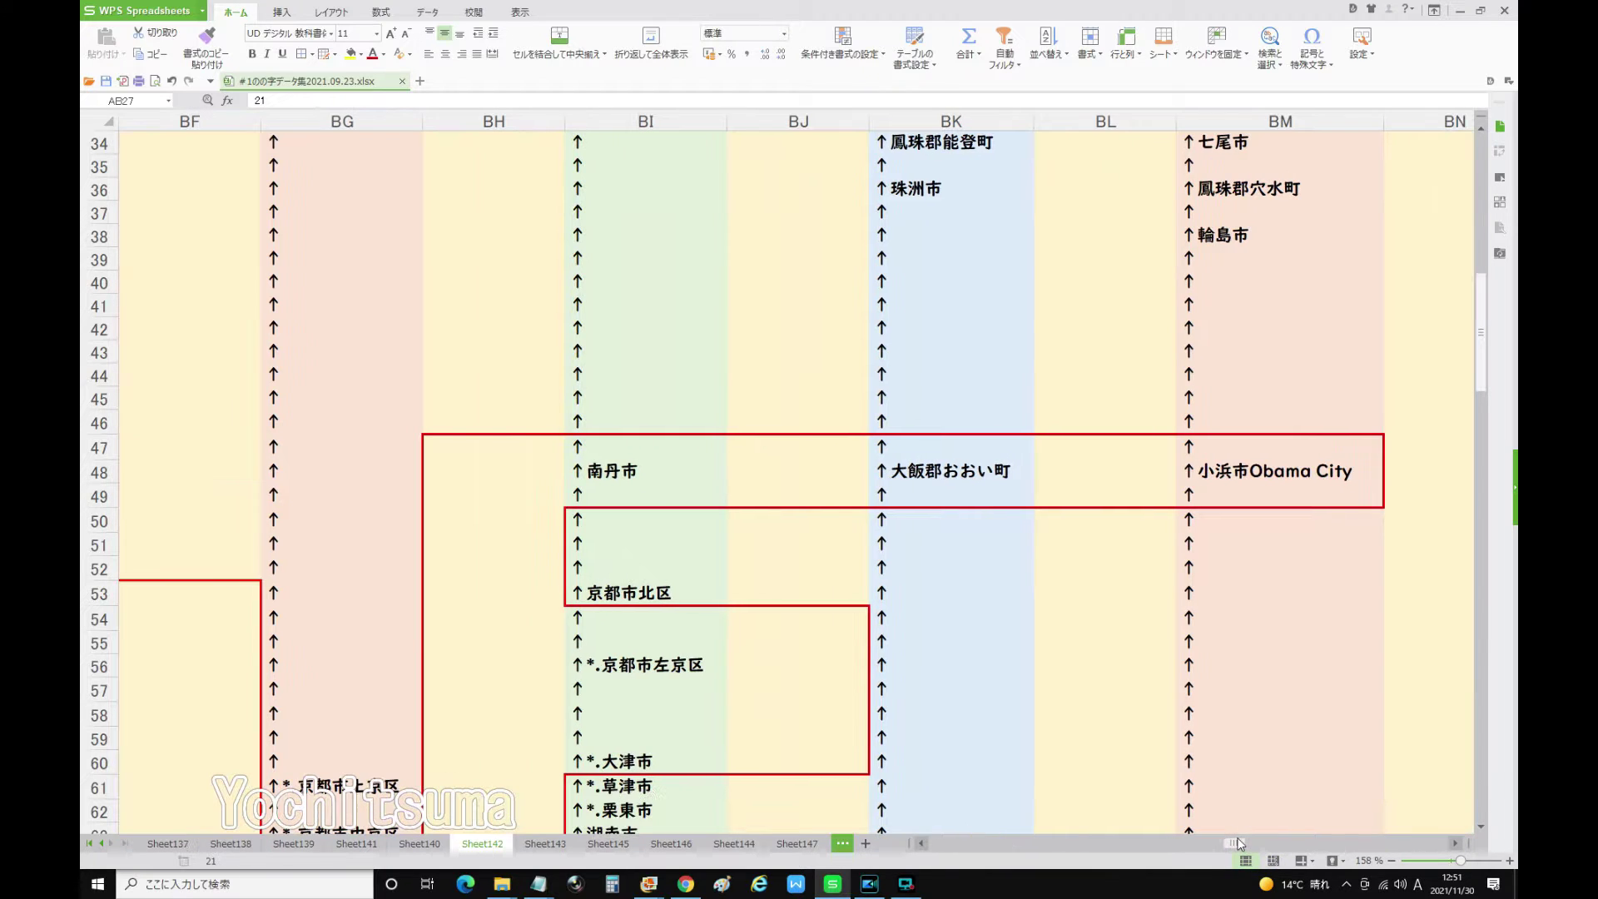
scroll(407, 635, "down", 6)
scroll(407, 635, "down", 2)
scroll(407, 635, "up", 2)
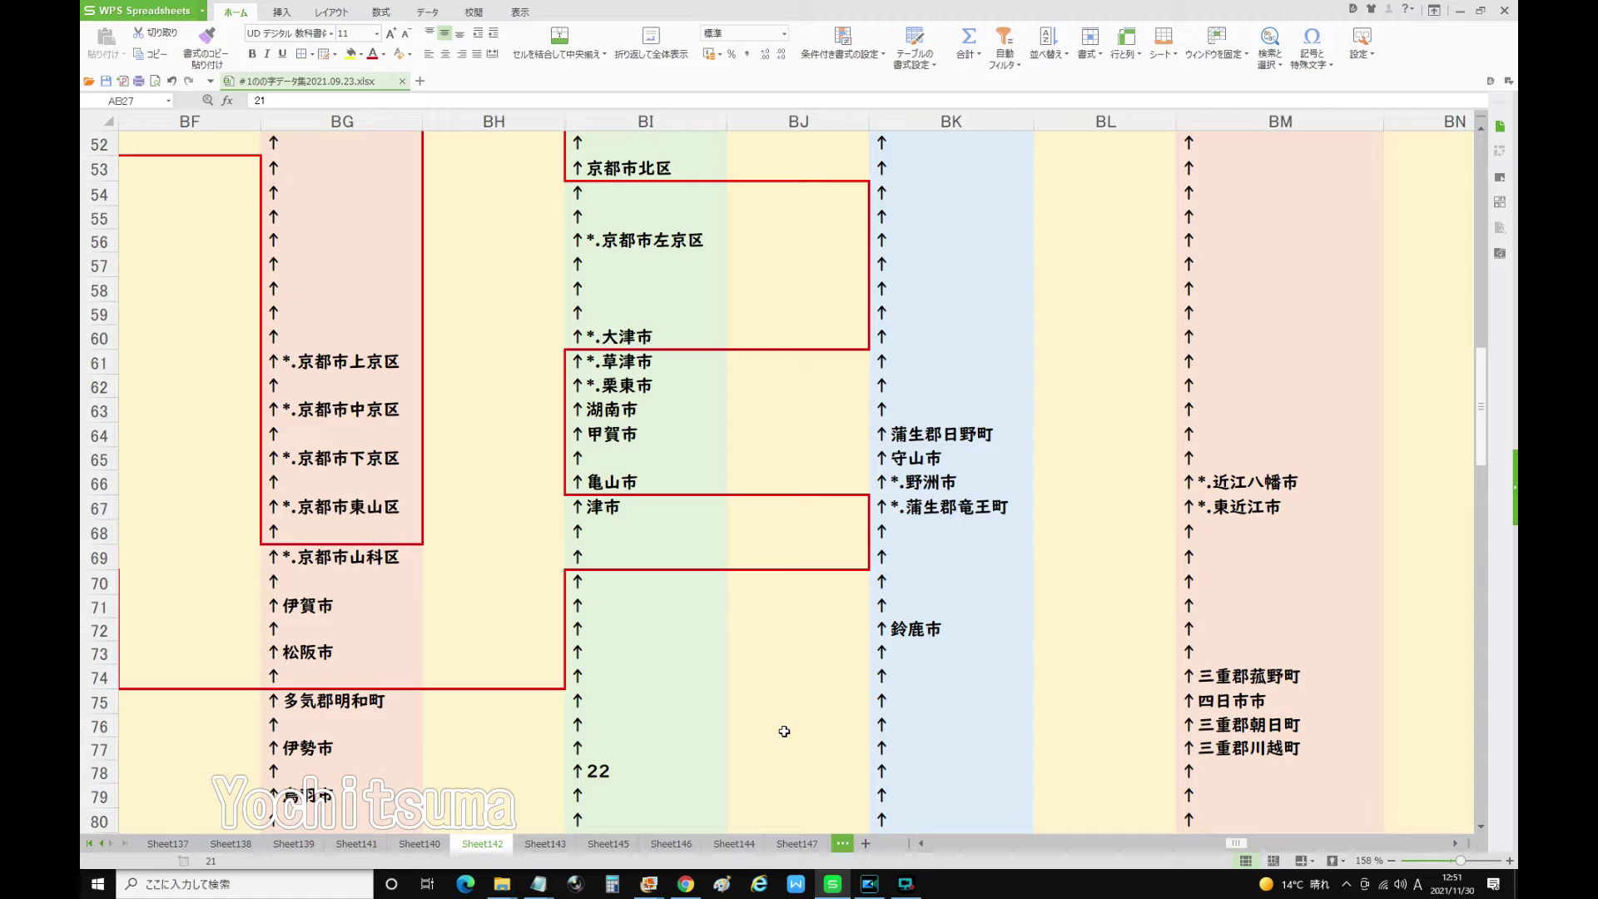
left_click(1239, 844)
left_click_drag(1238, 844, 1233, 847)
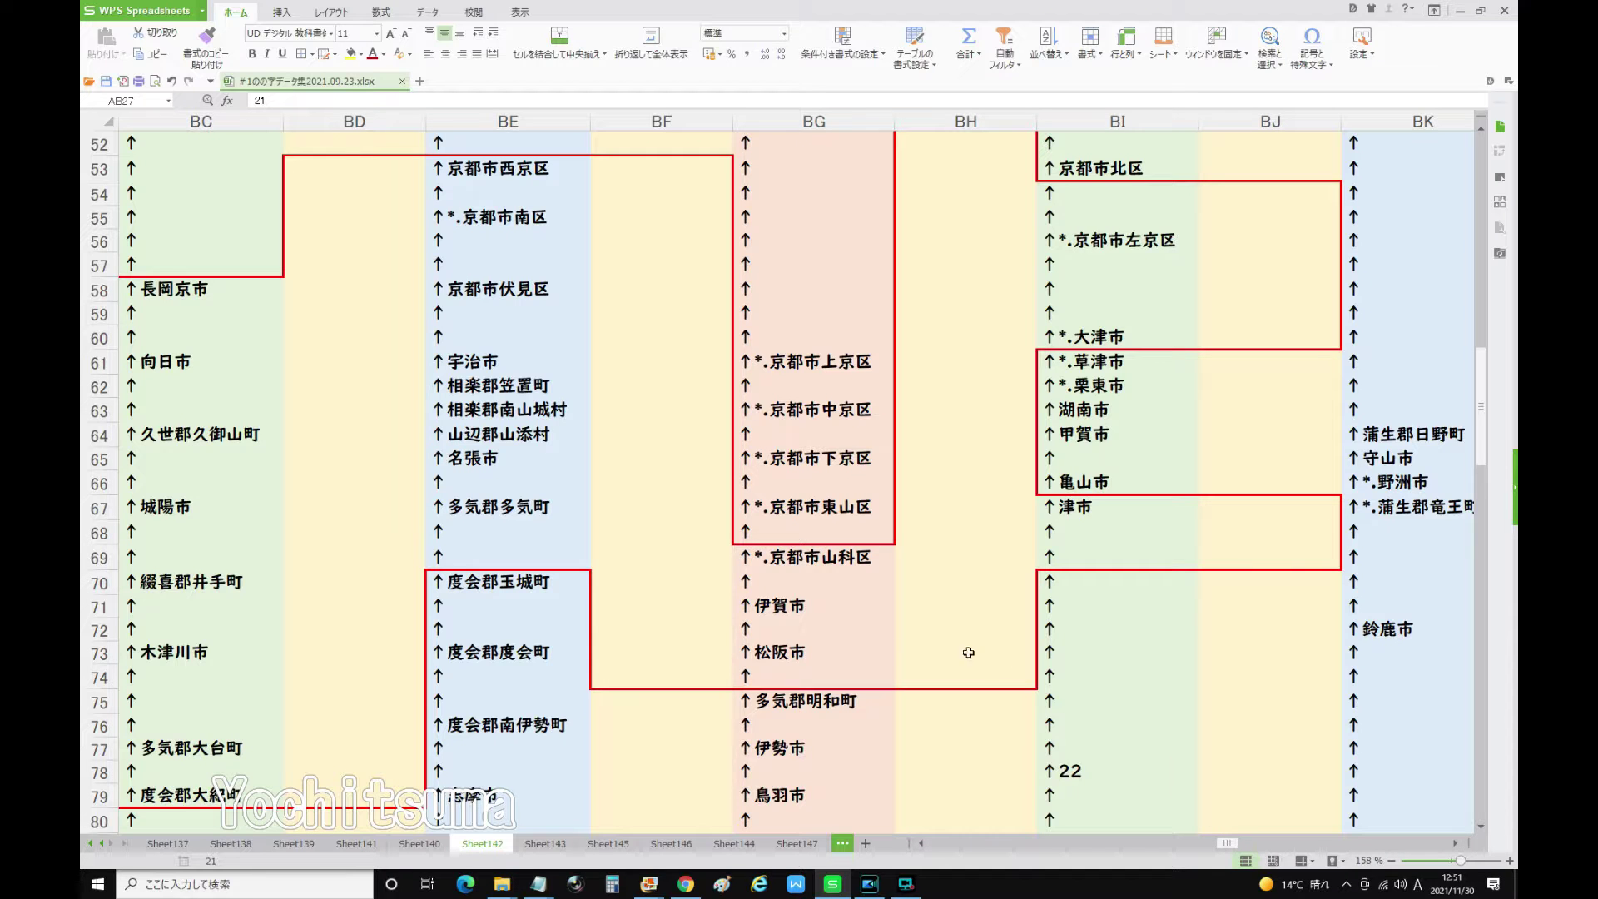
Trace the trip's 三重県 stops on the route map by selecting 松阪市, 多気郡大台町, 多気郡多気町 and 津市.
left_click(799, 651)
scroll(641, 676, "down", 2)
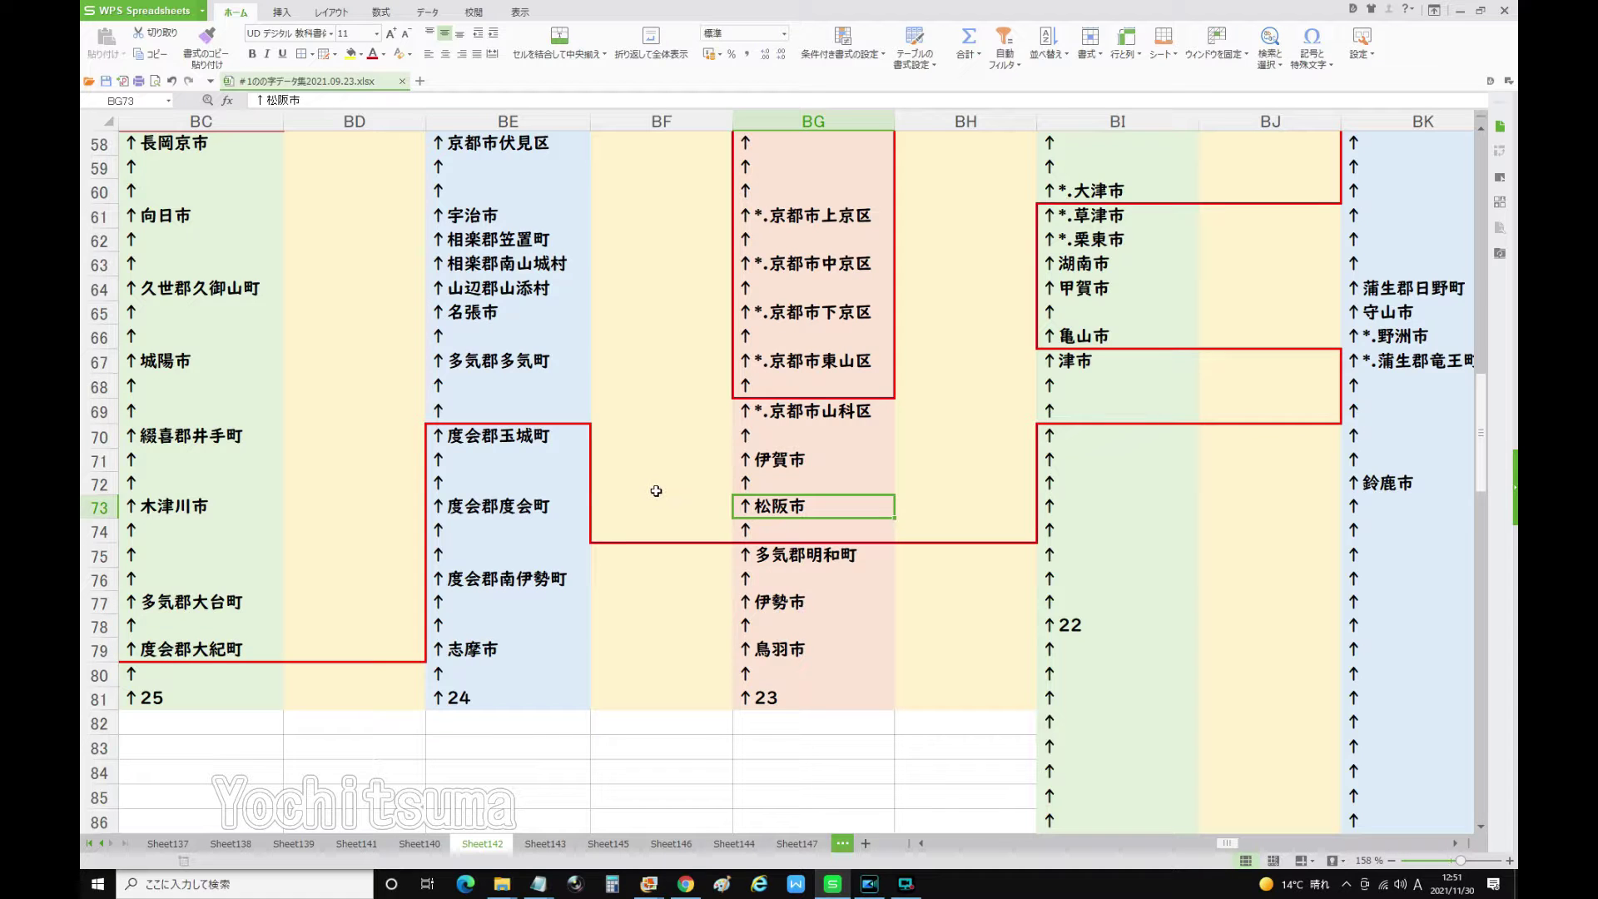
left_click(190, 604)
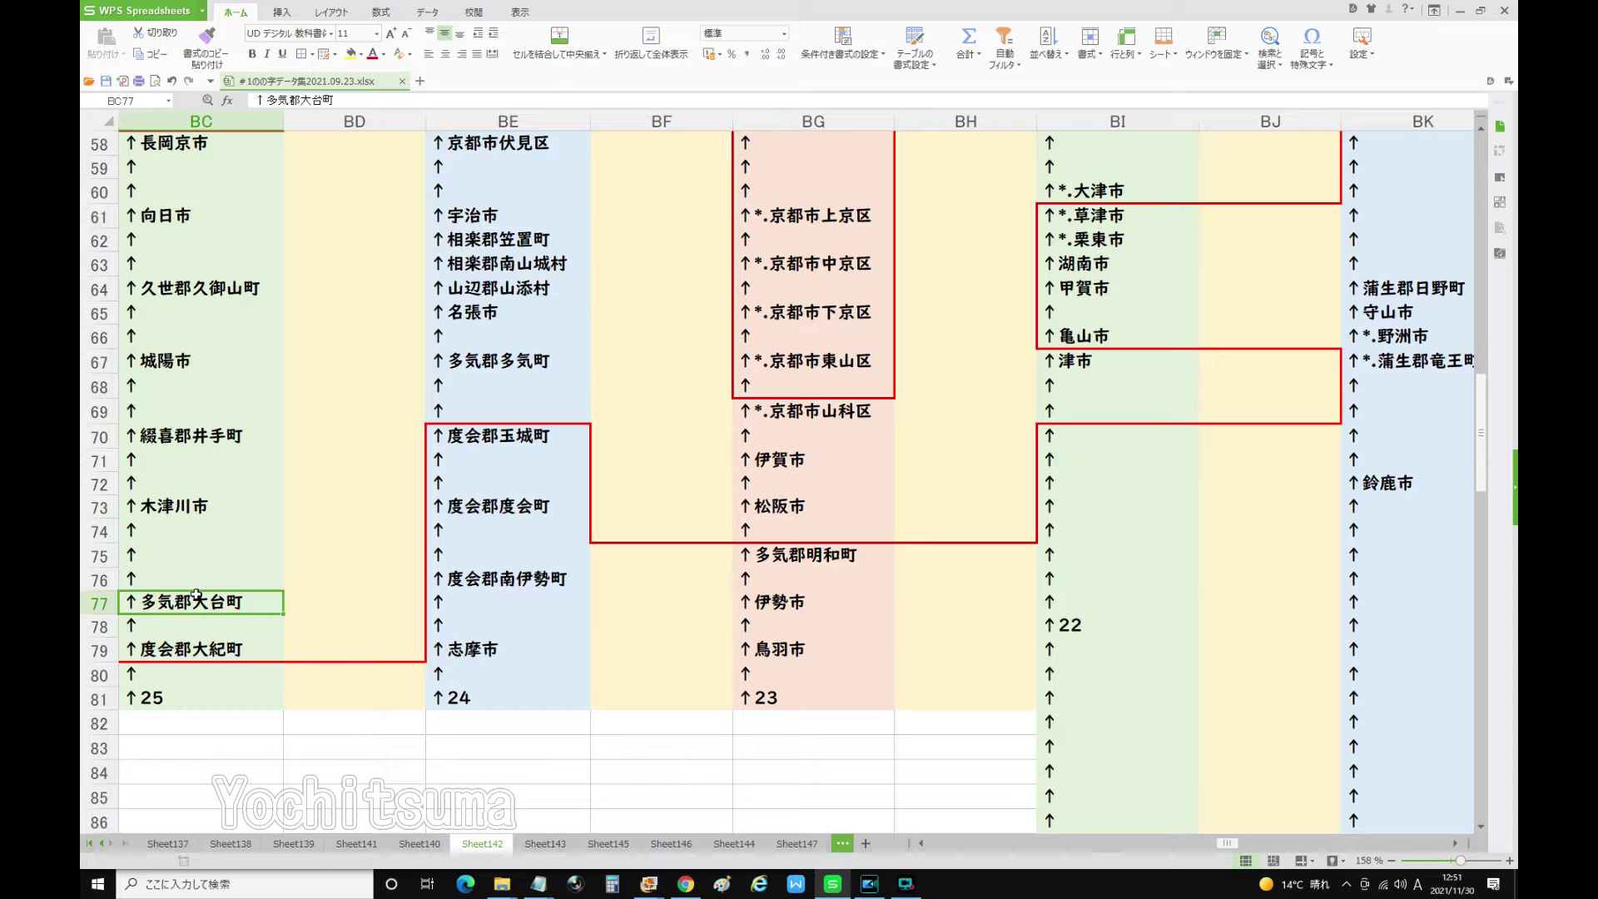
scroll(201, 596, "up", 1)
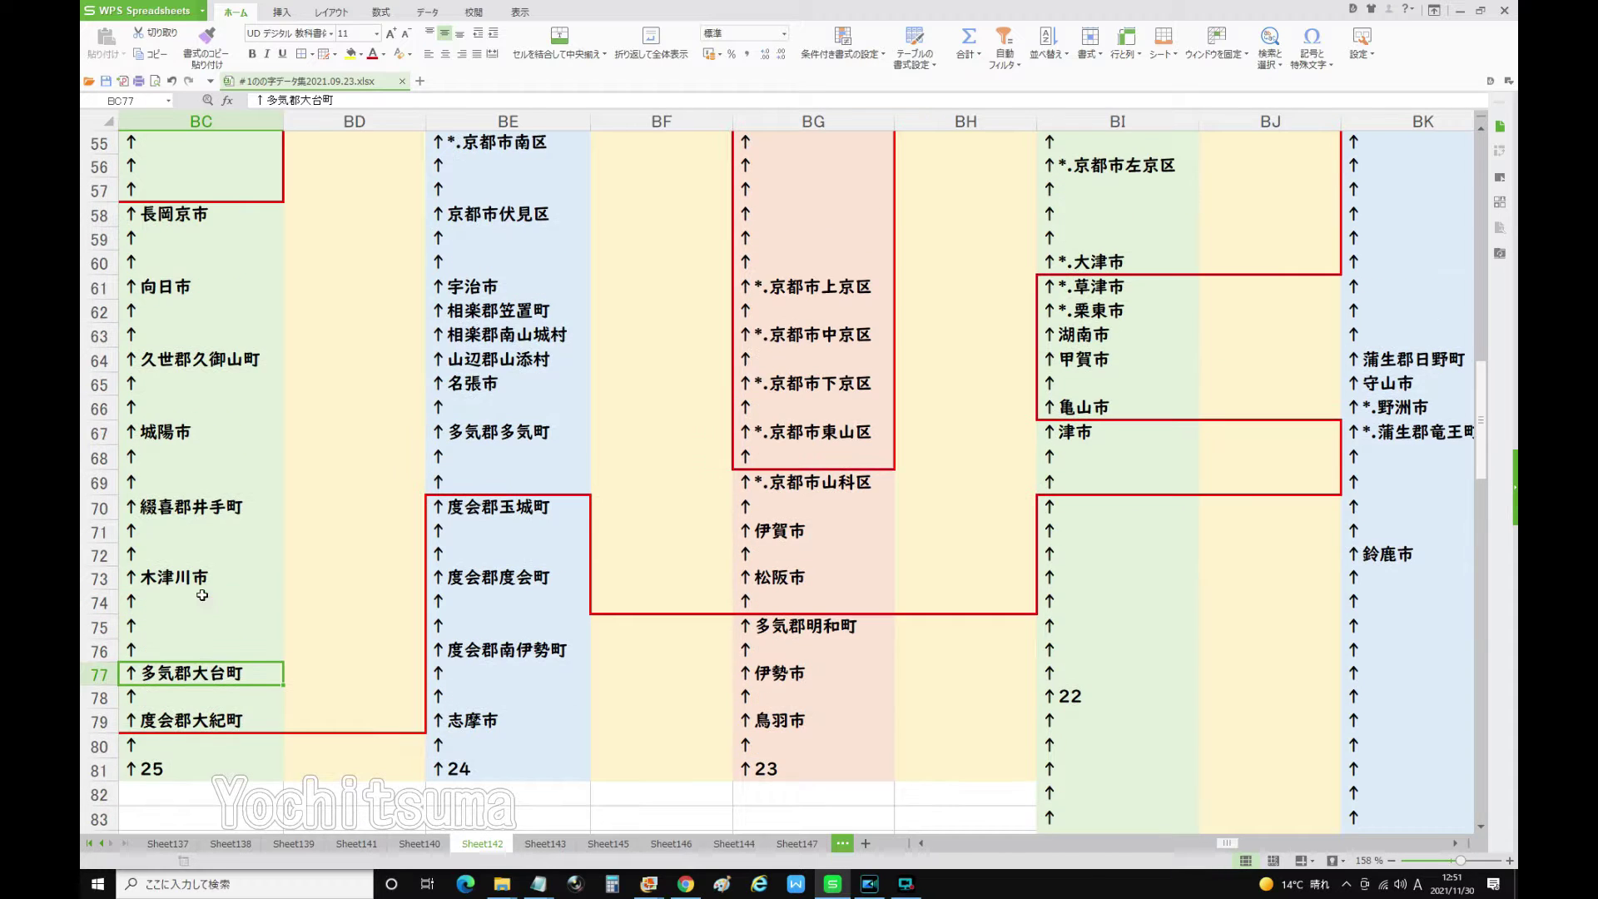
left_click(506, 431)
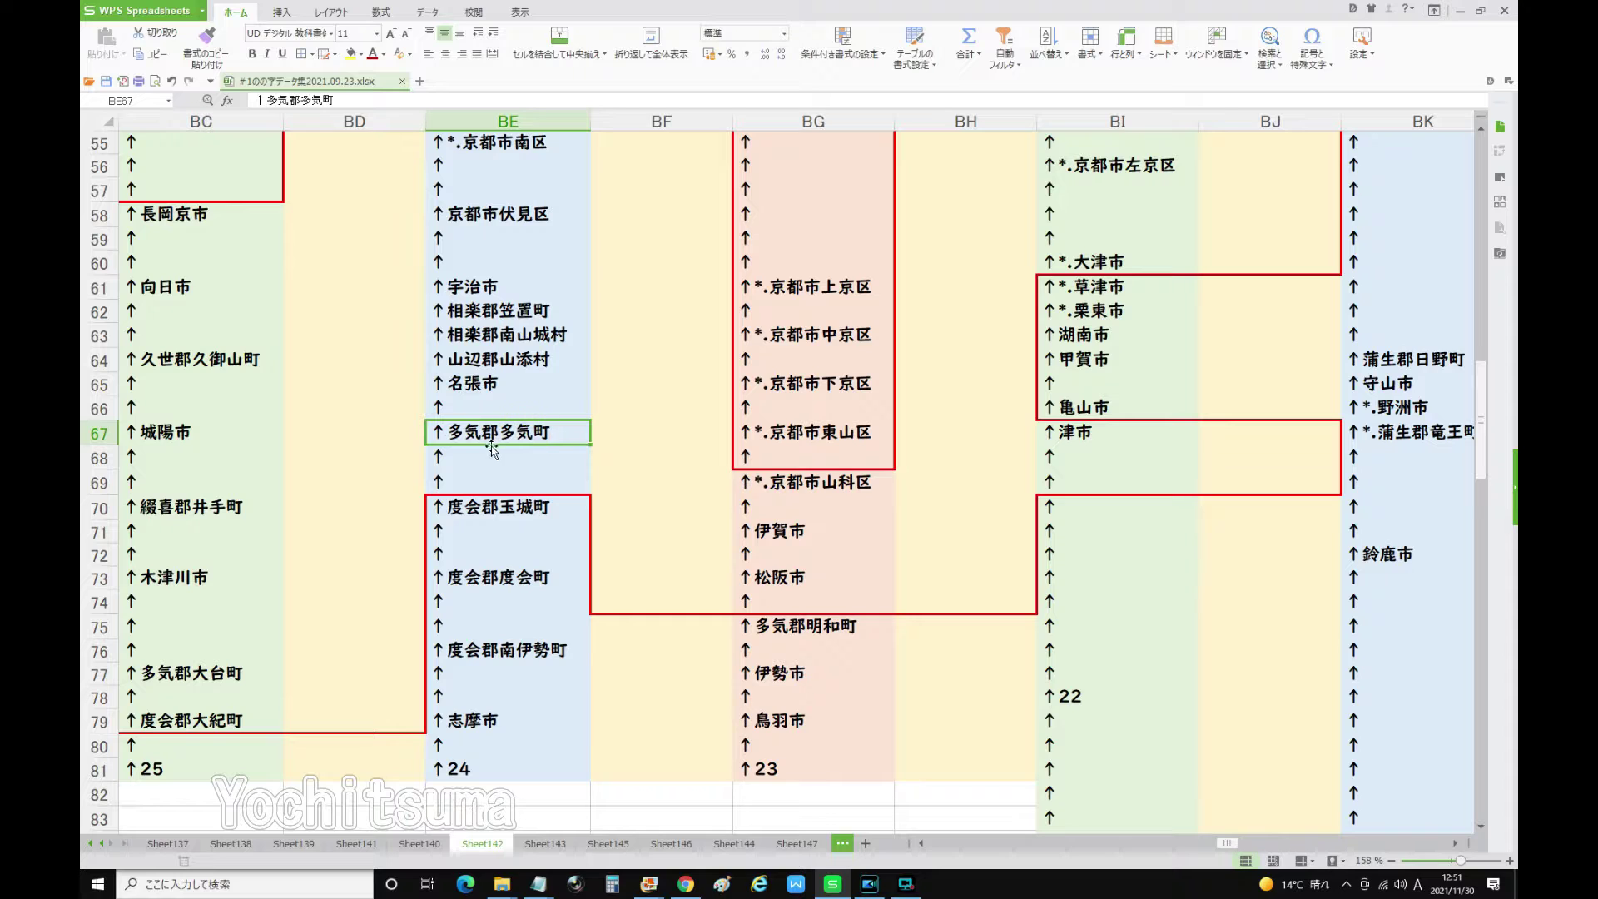
scroll(493, 451, "up", 1)
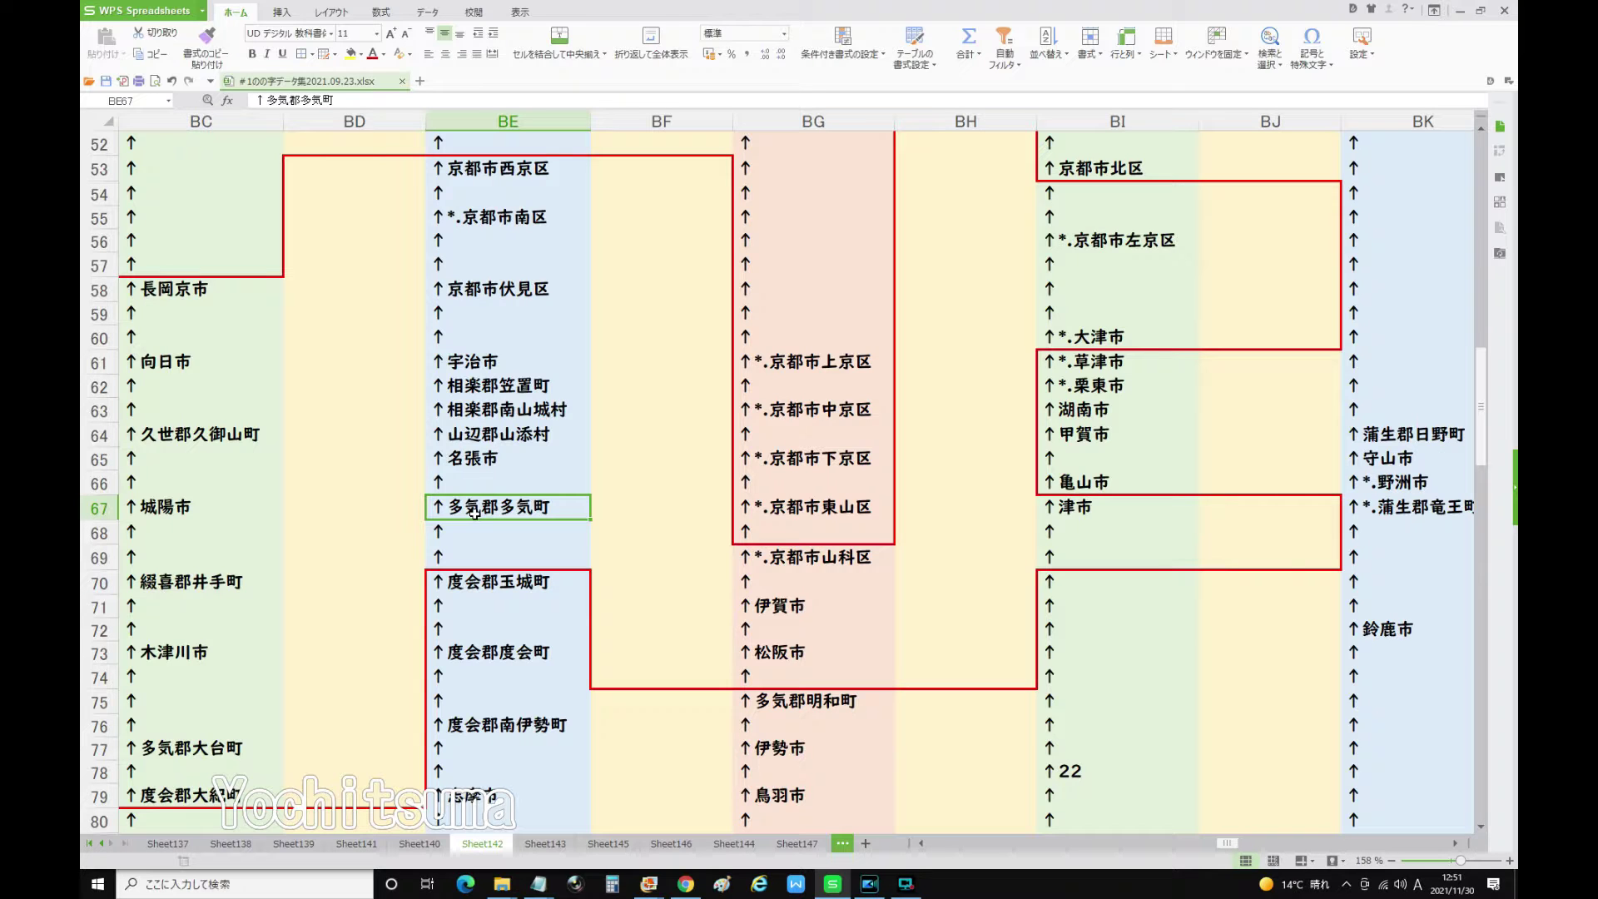
left_click(782, 655)
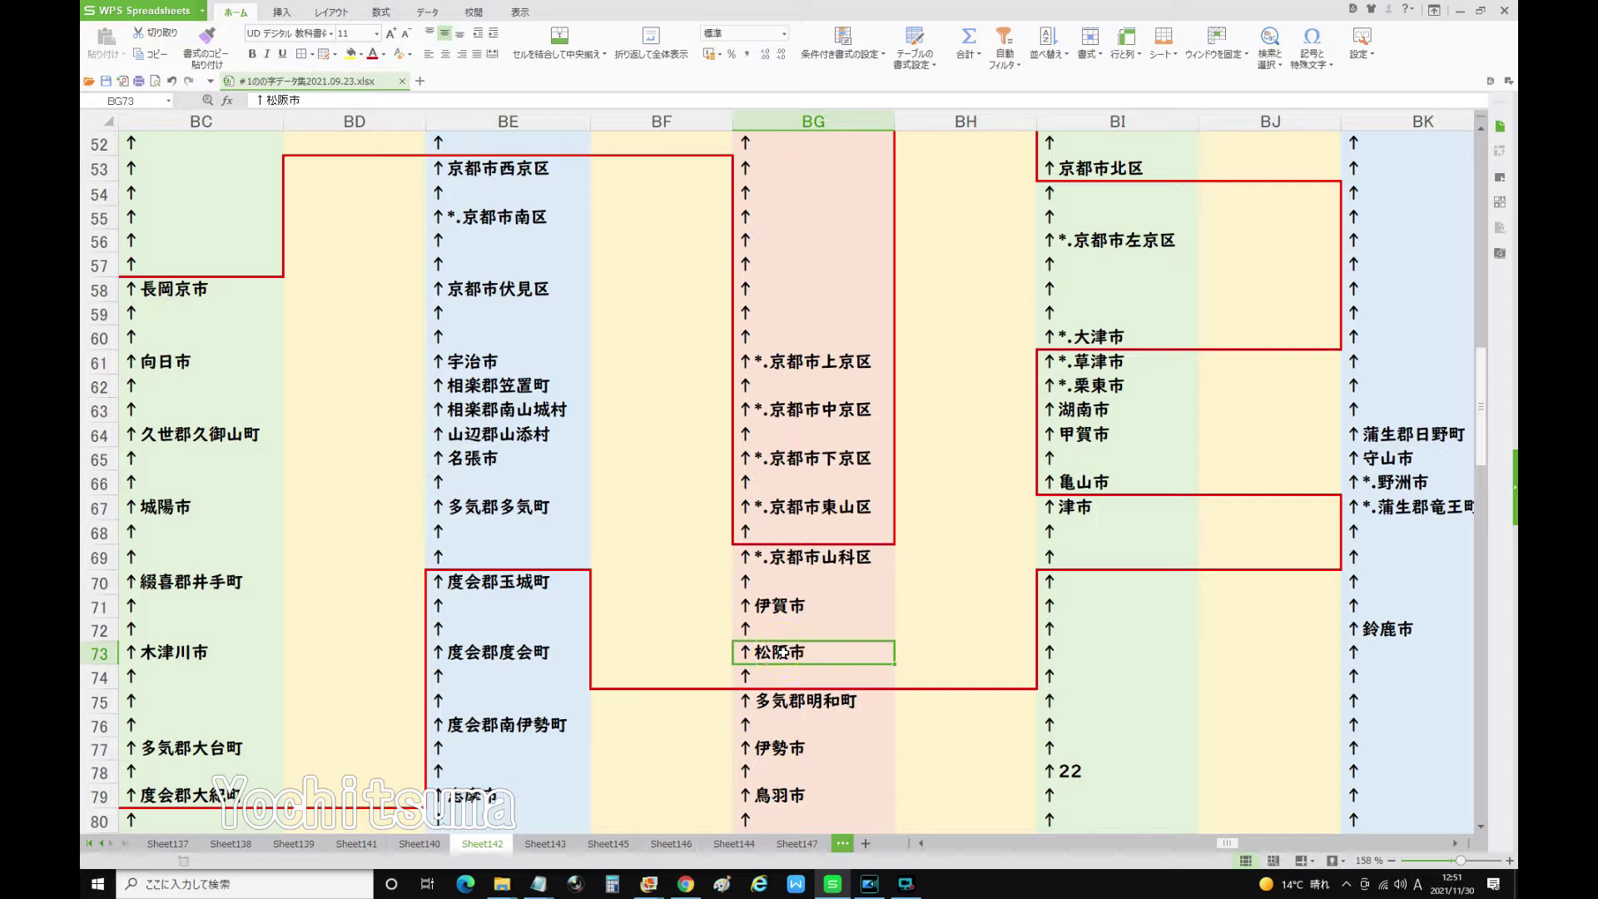
left_click(1082, 507)
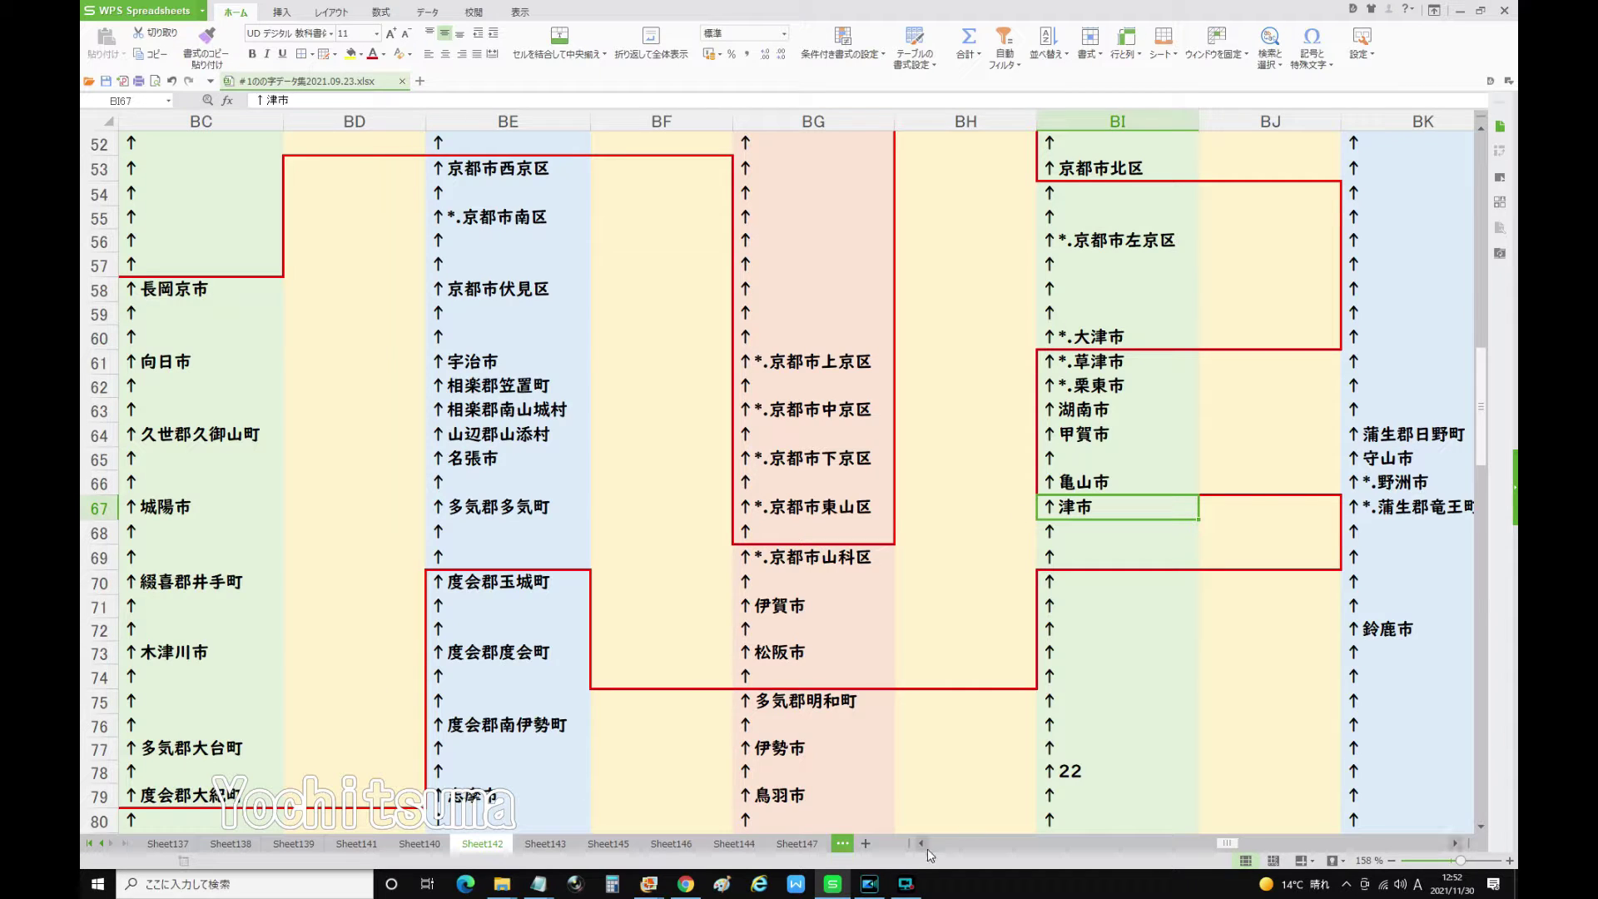
Trace the route between 宇陀郡御杖村 in column AY and 津市 in column BI by selecting each stop.
left_click_drag(1227, 844, 1217, 845)
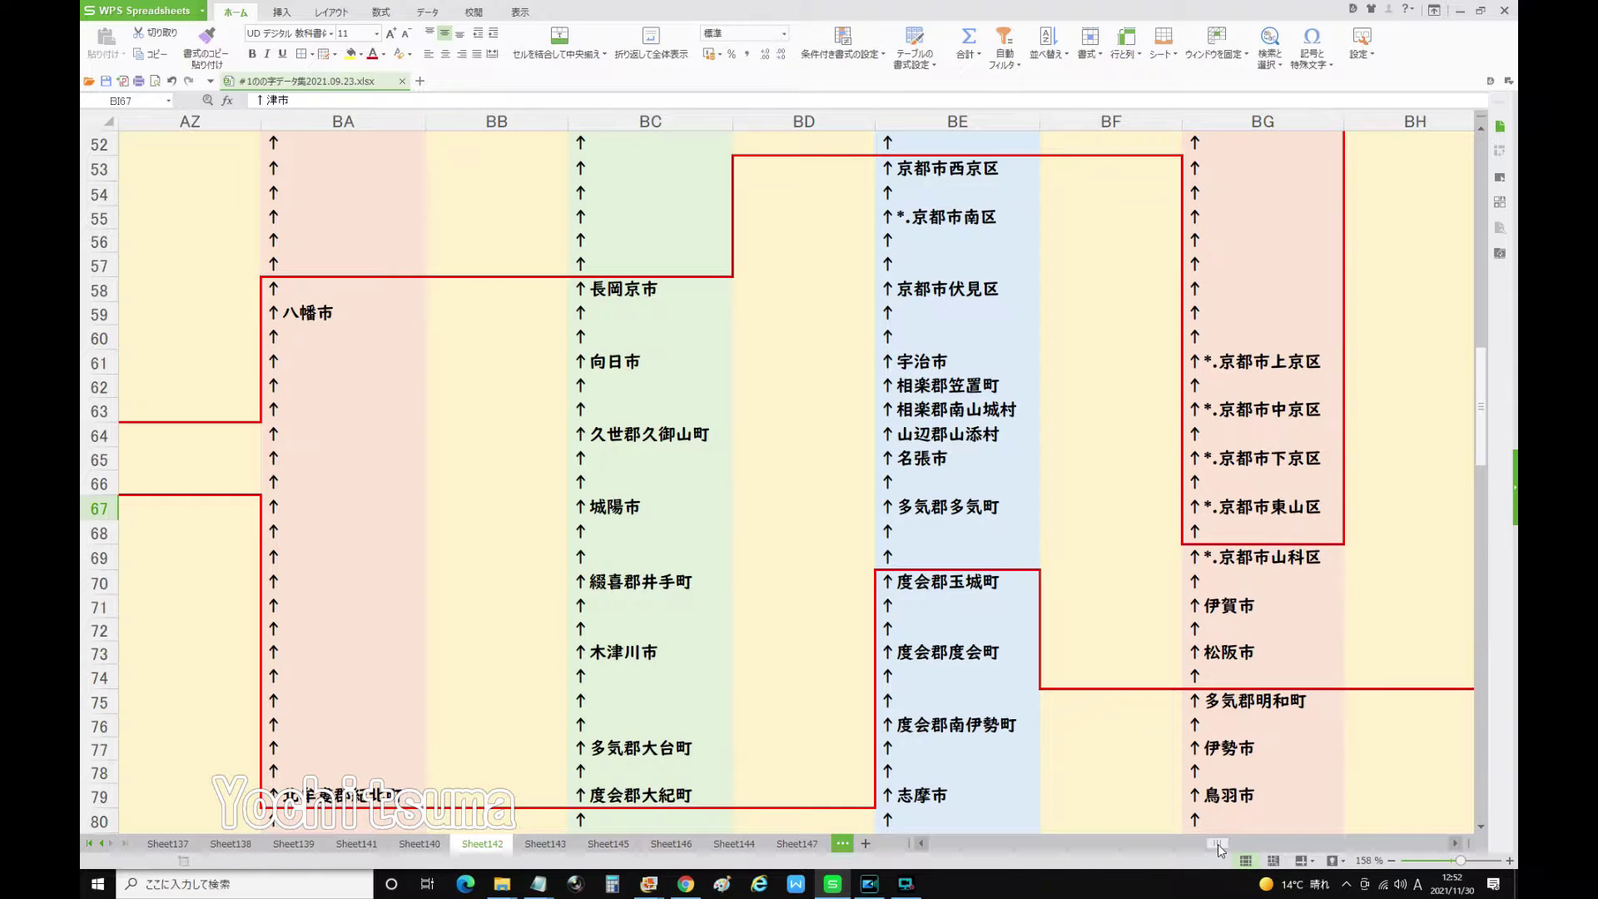
scroll(1127, 790, "down", 2)
scroll(1127, 790, "up", 1)
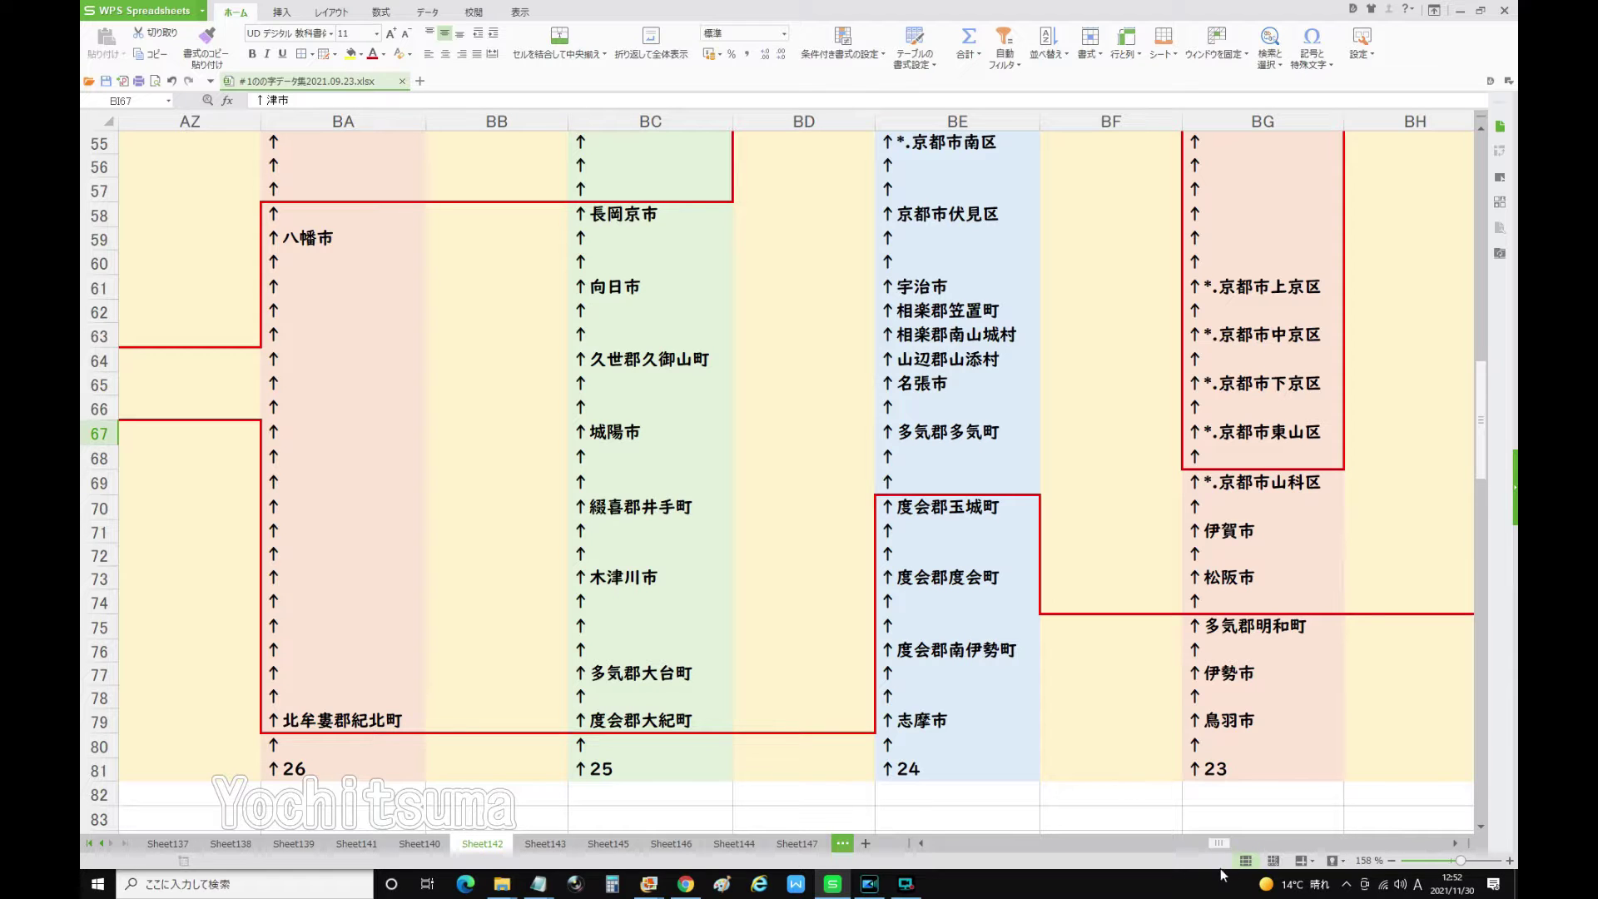
left_click_drag(1220, 844, 1215, 847)
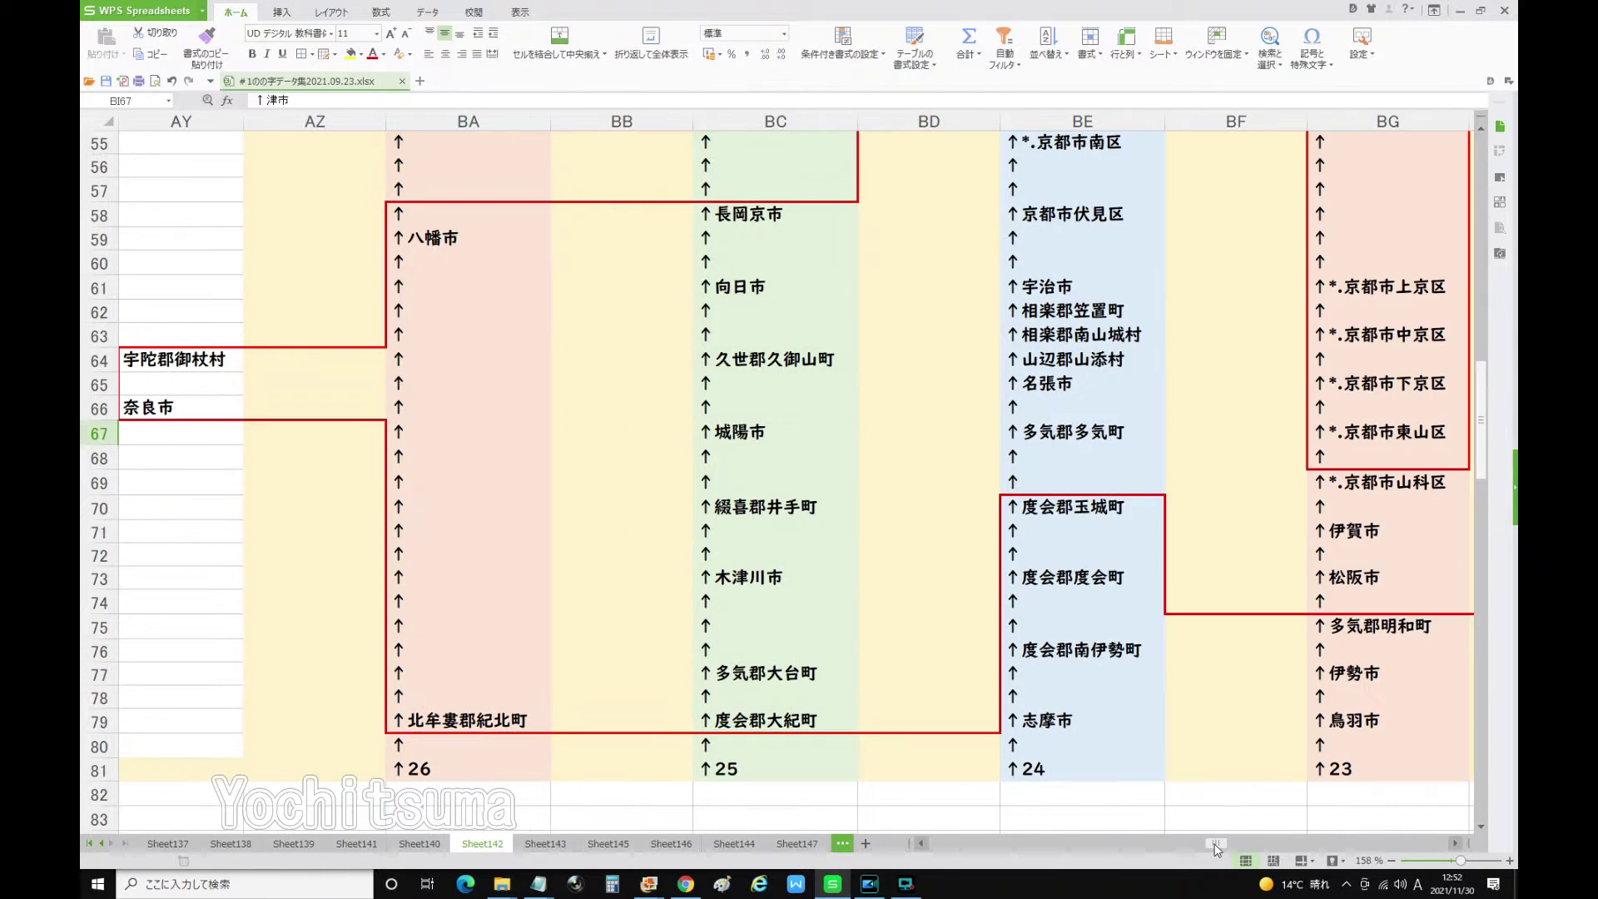
left_click(202, 359)
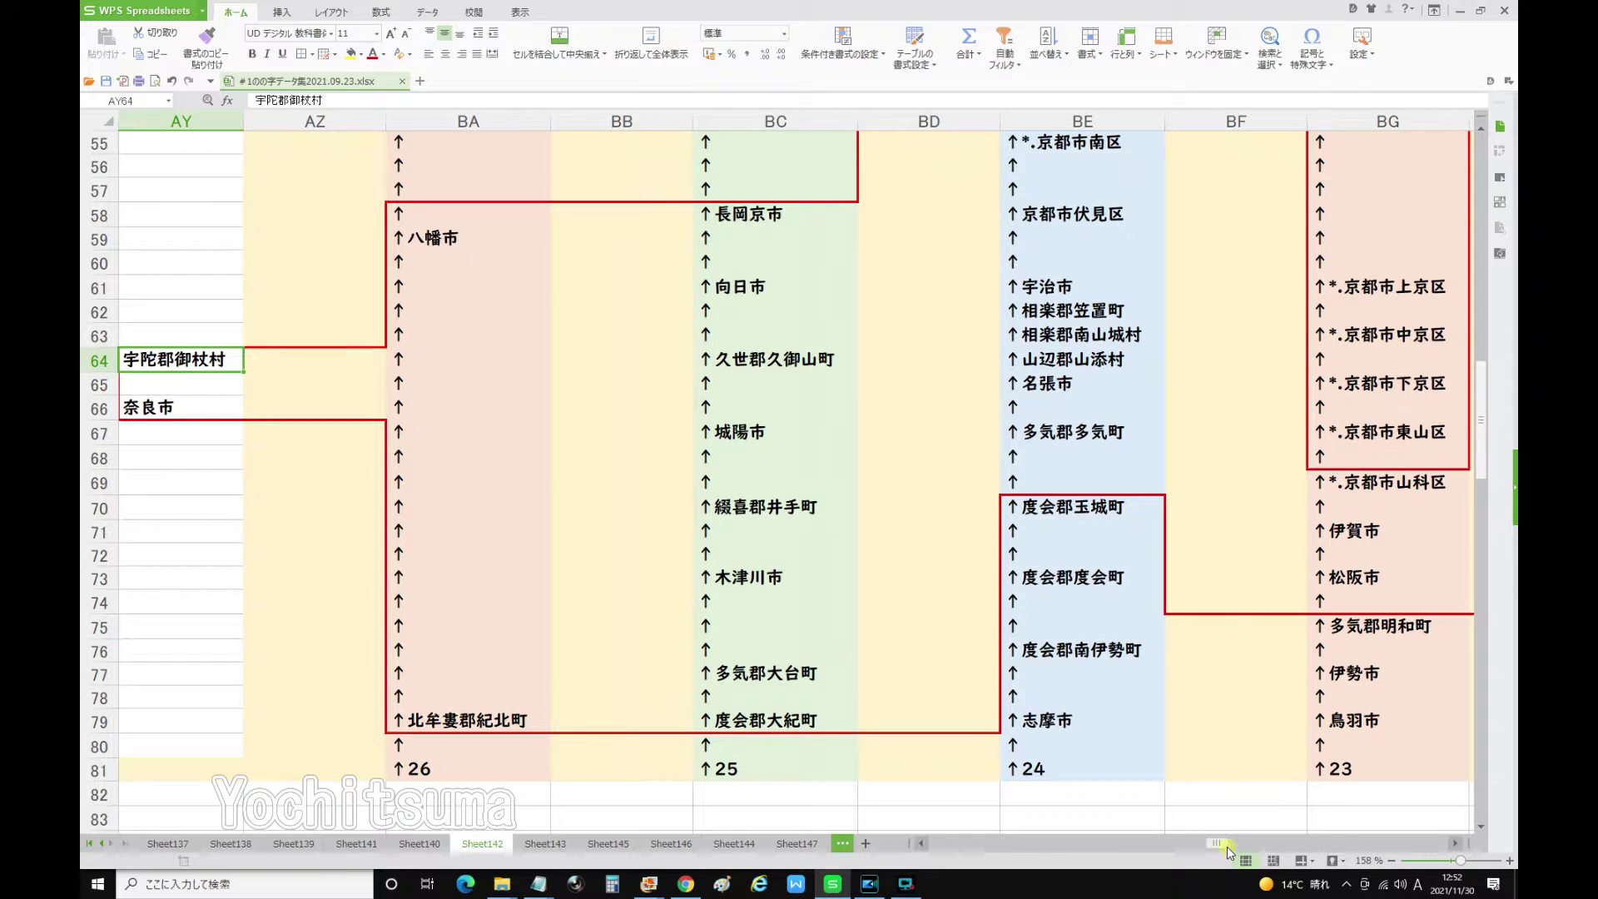
left_click_drag(1227, 846, 1236, 845)
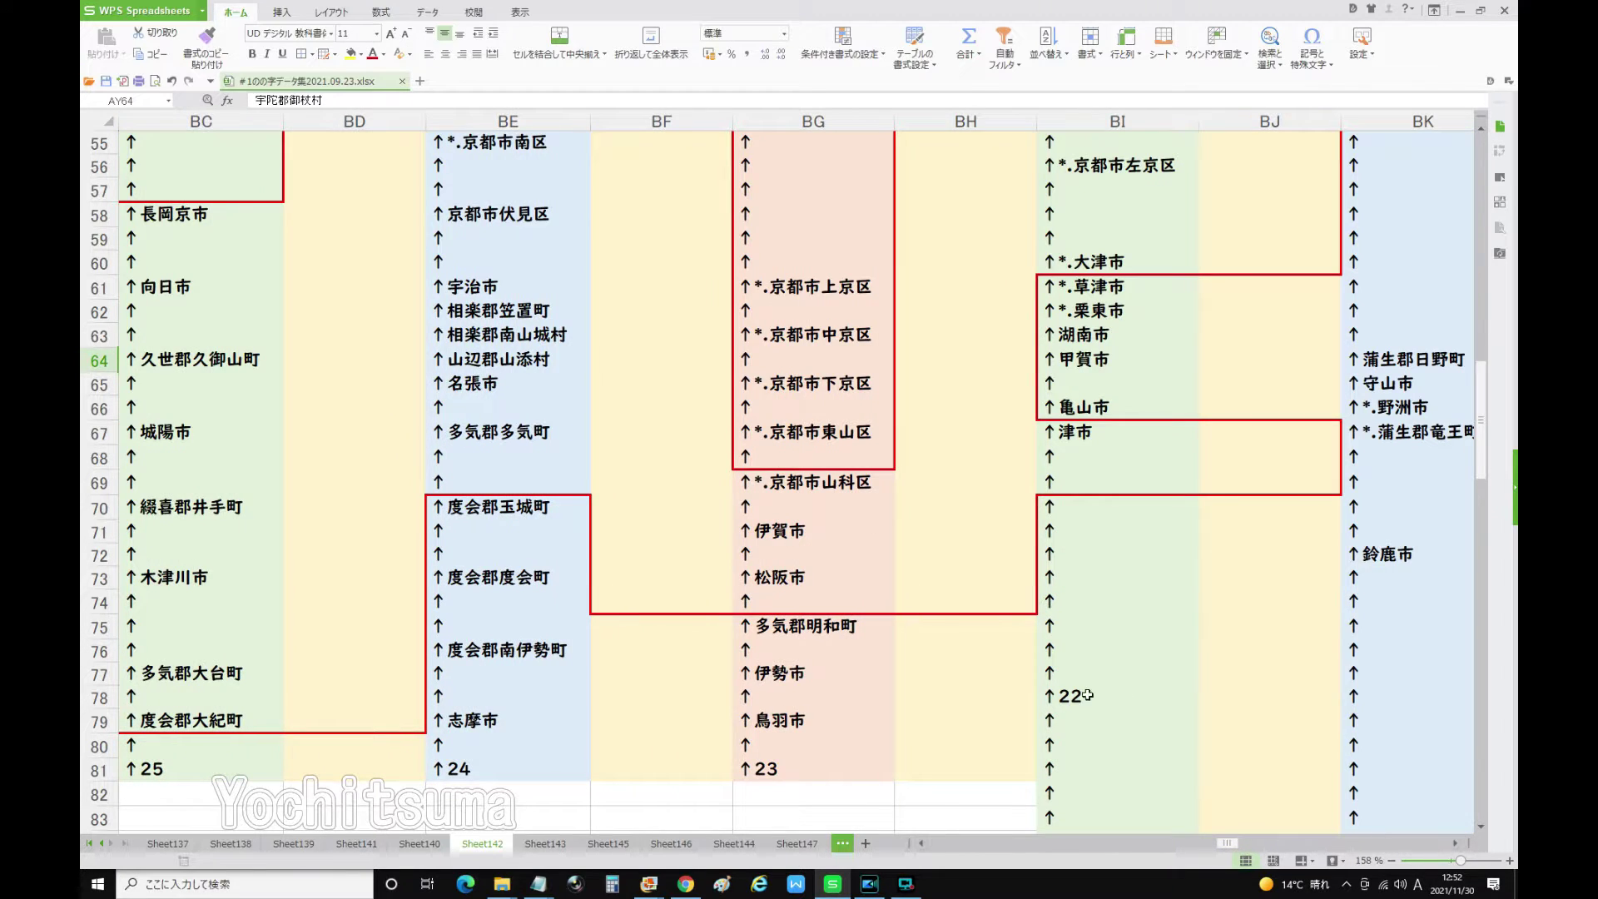
left_click(1074, 435)
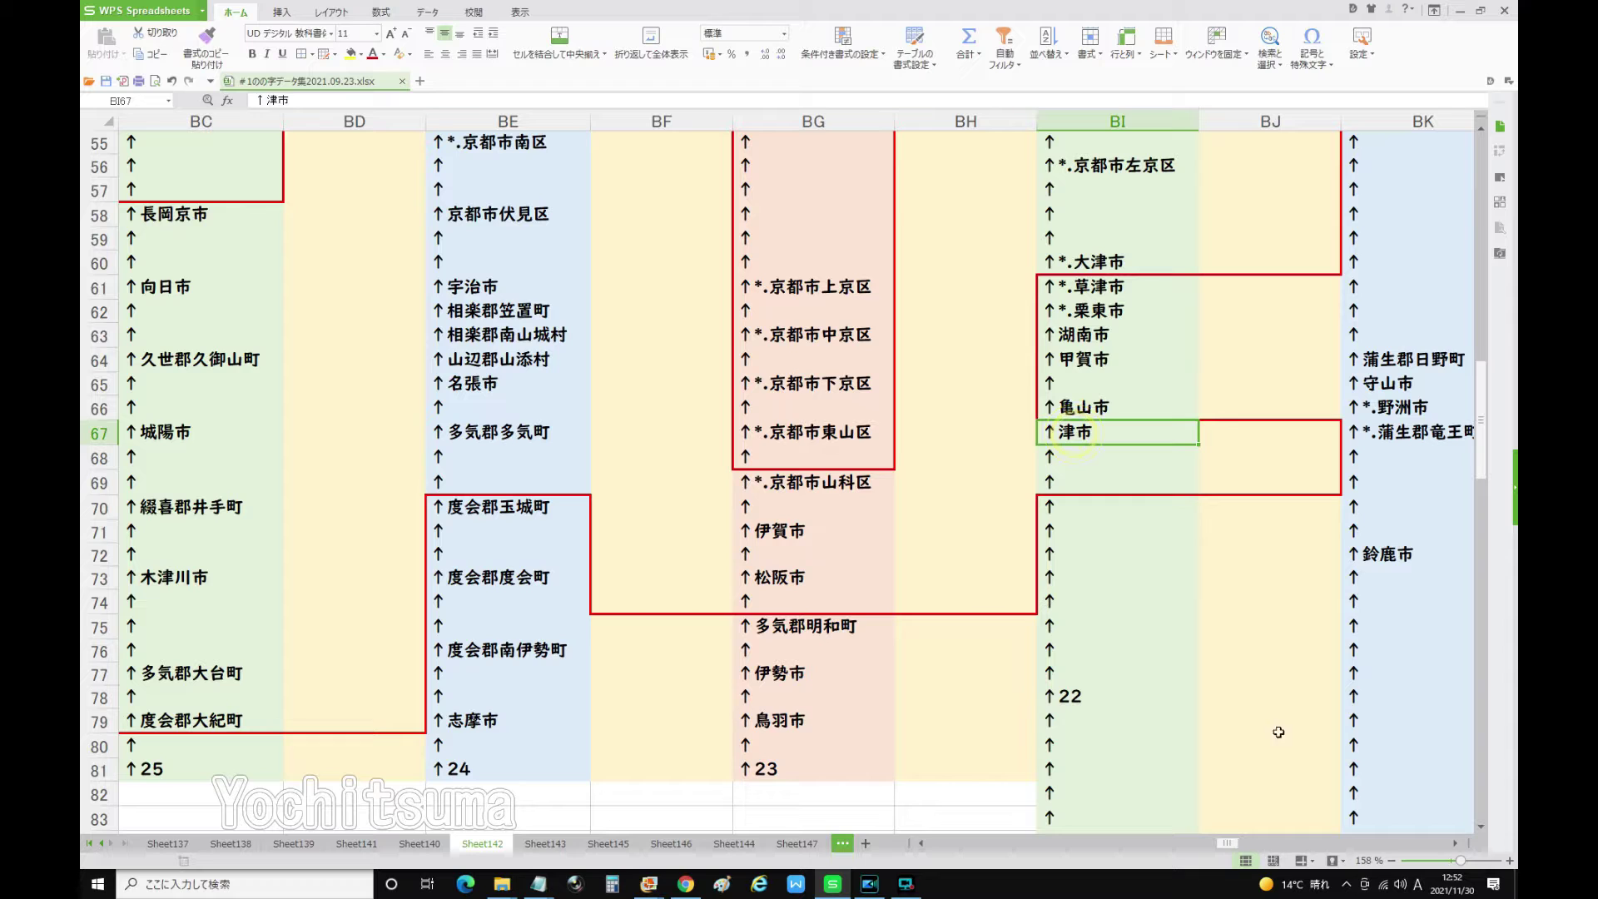
Follow the route by selecting 名張市 and 山辺郡山添村 in column BE, and 伊賀市 in column BG.
left_click_drag(1232, 837, 1223, 837)
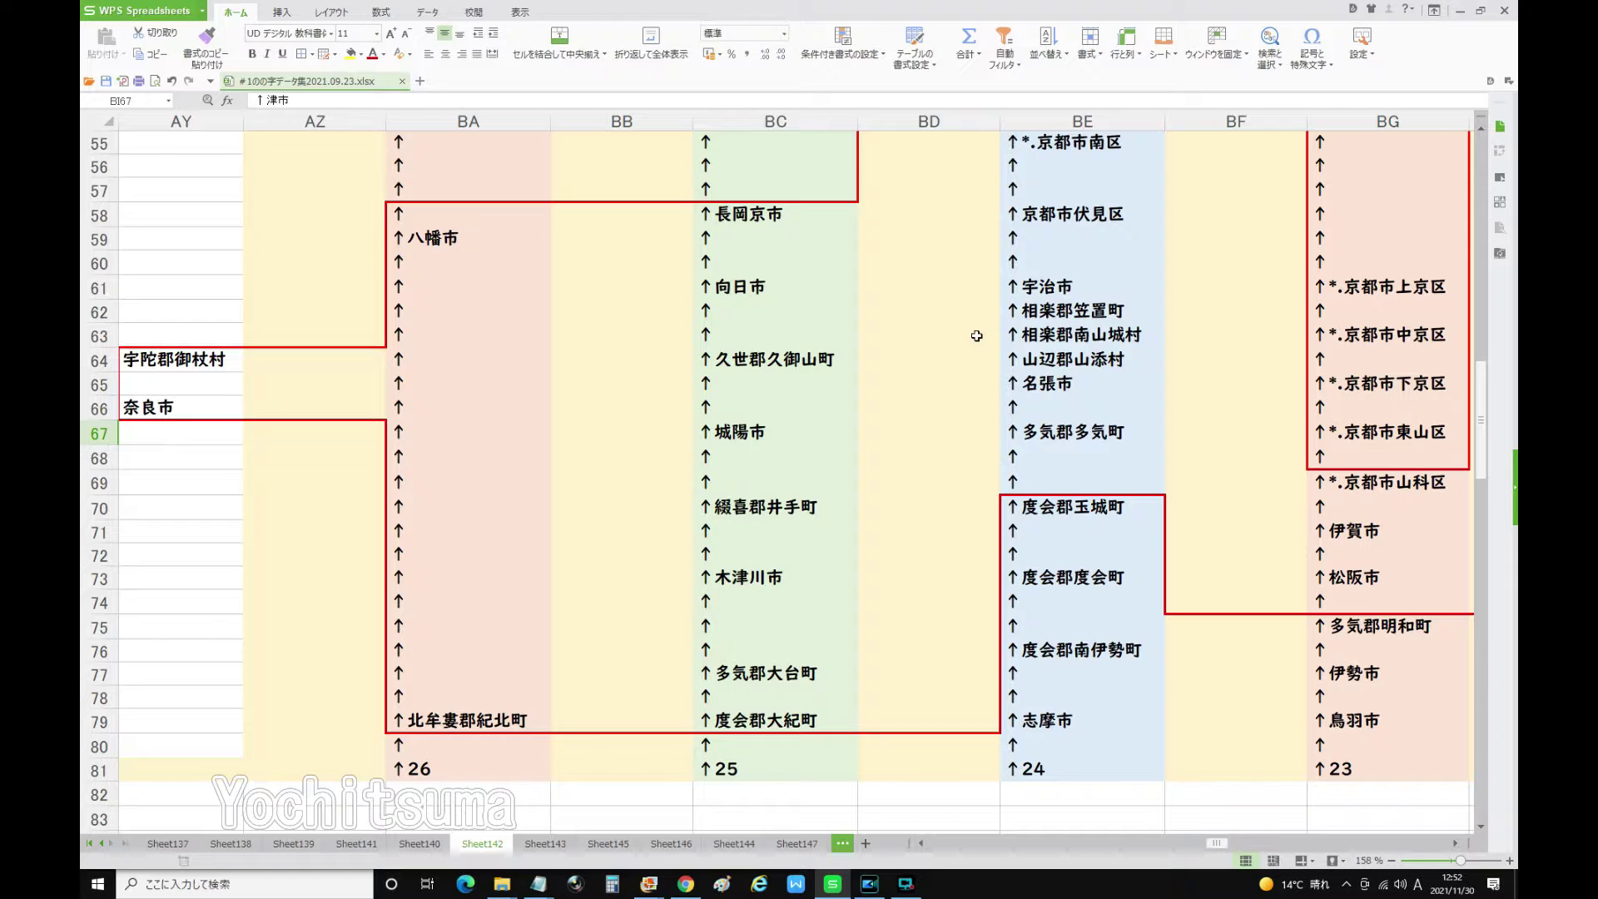
left_click(1040, 385)
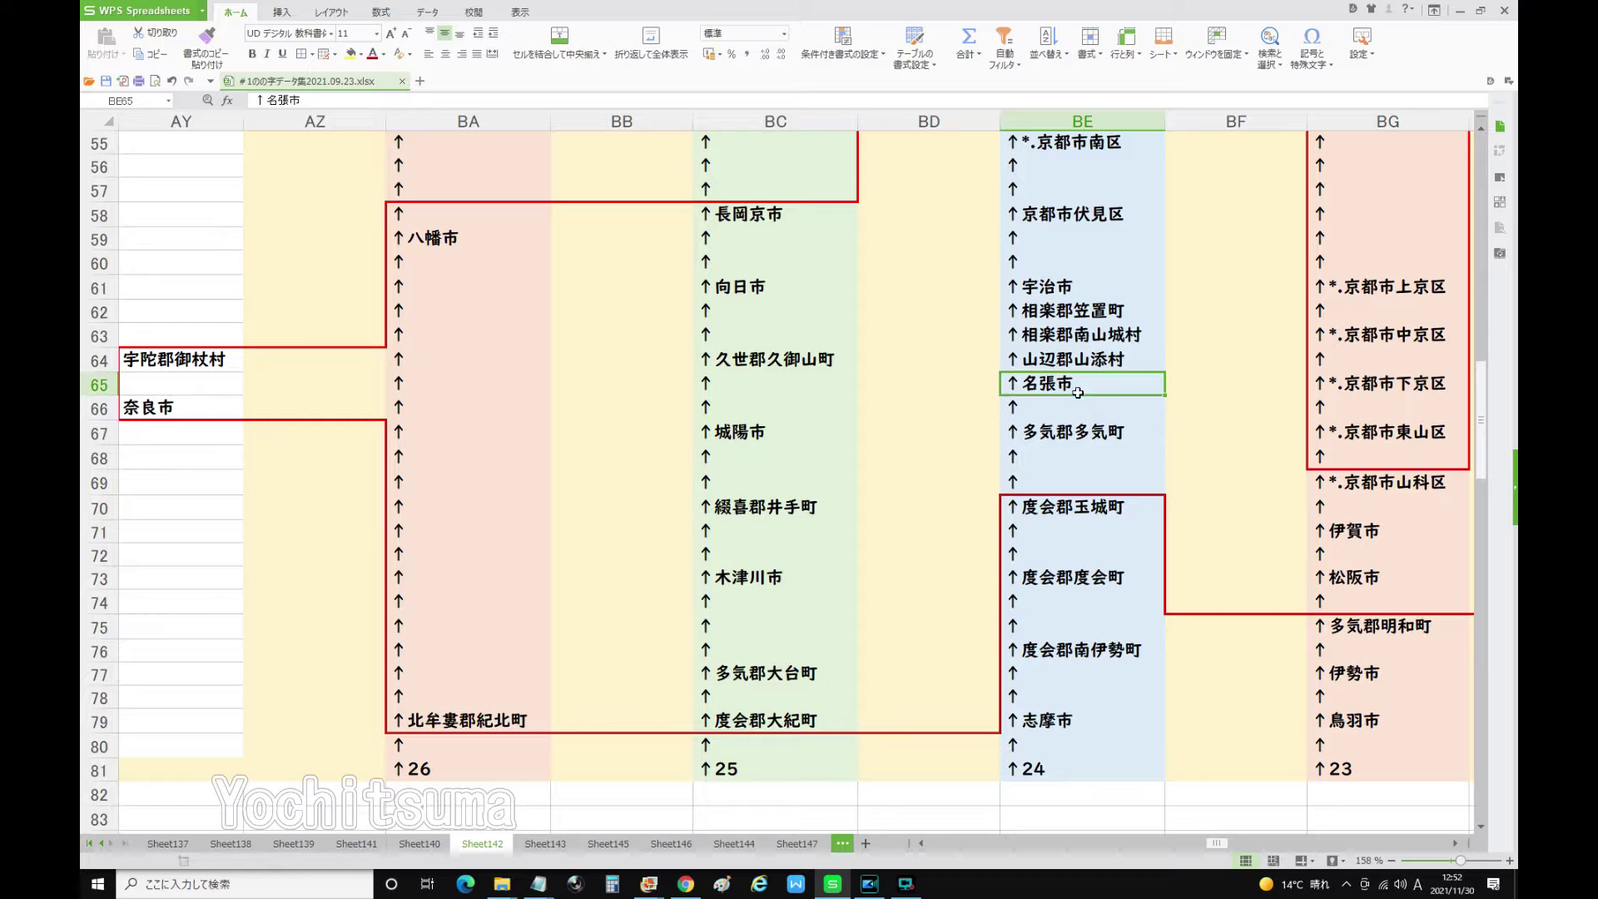
left_click(1097, 359)
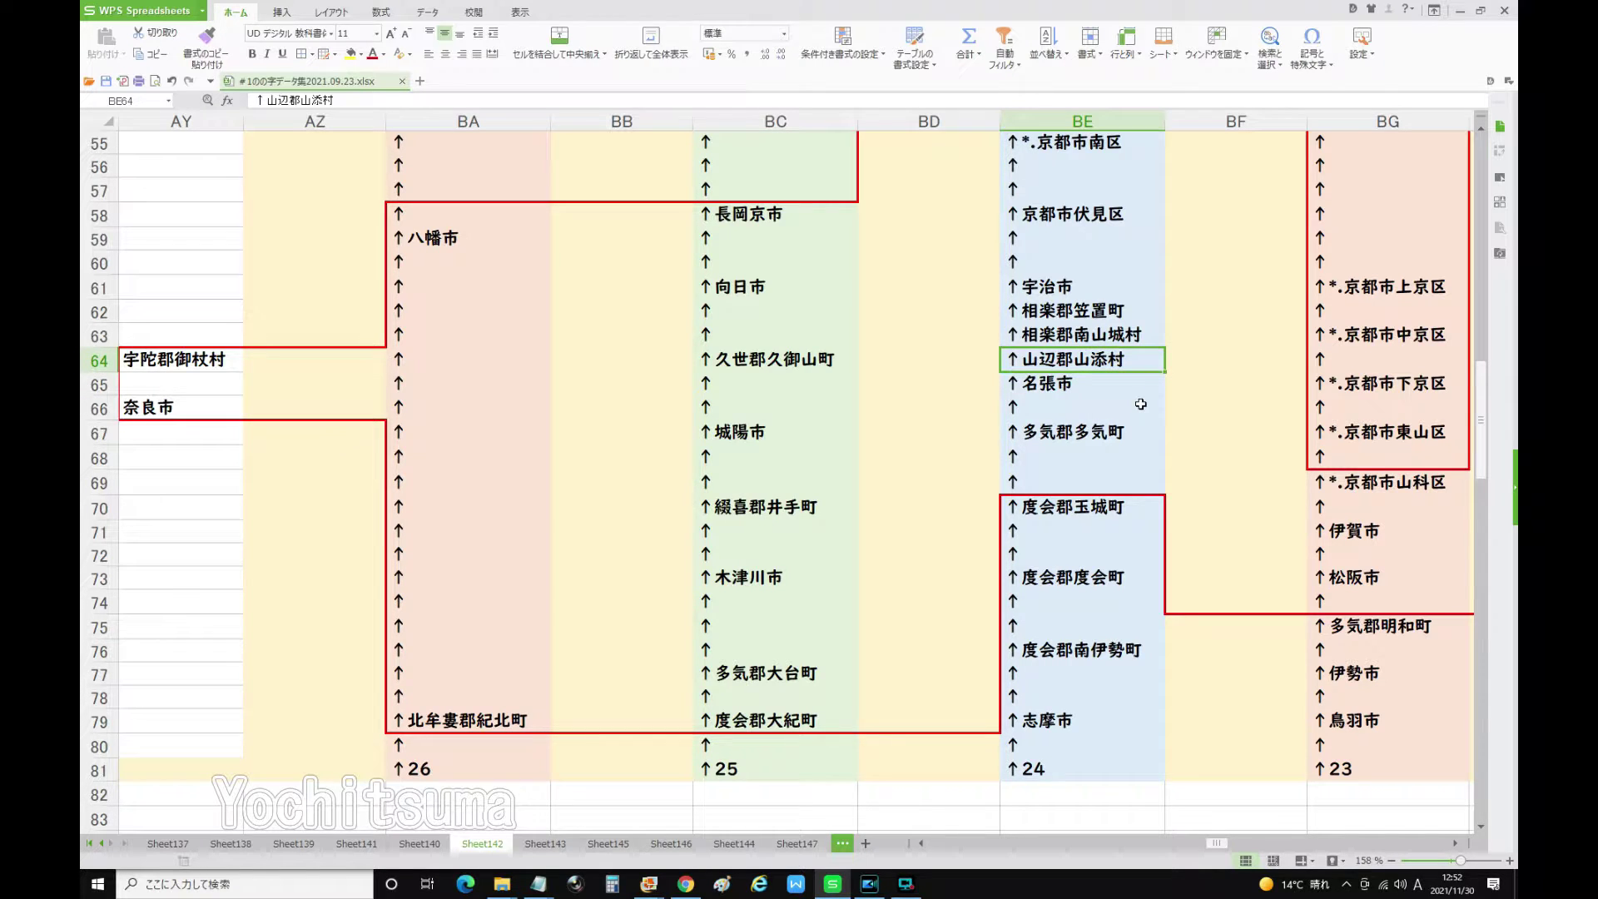
scroll(1140, 404, "up", 1)
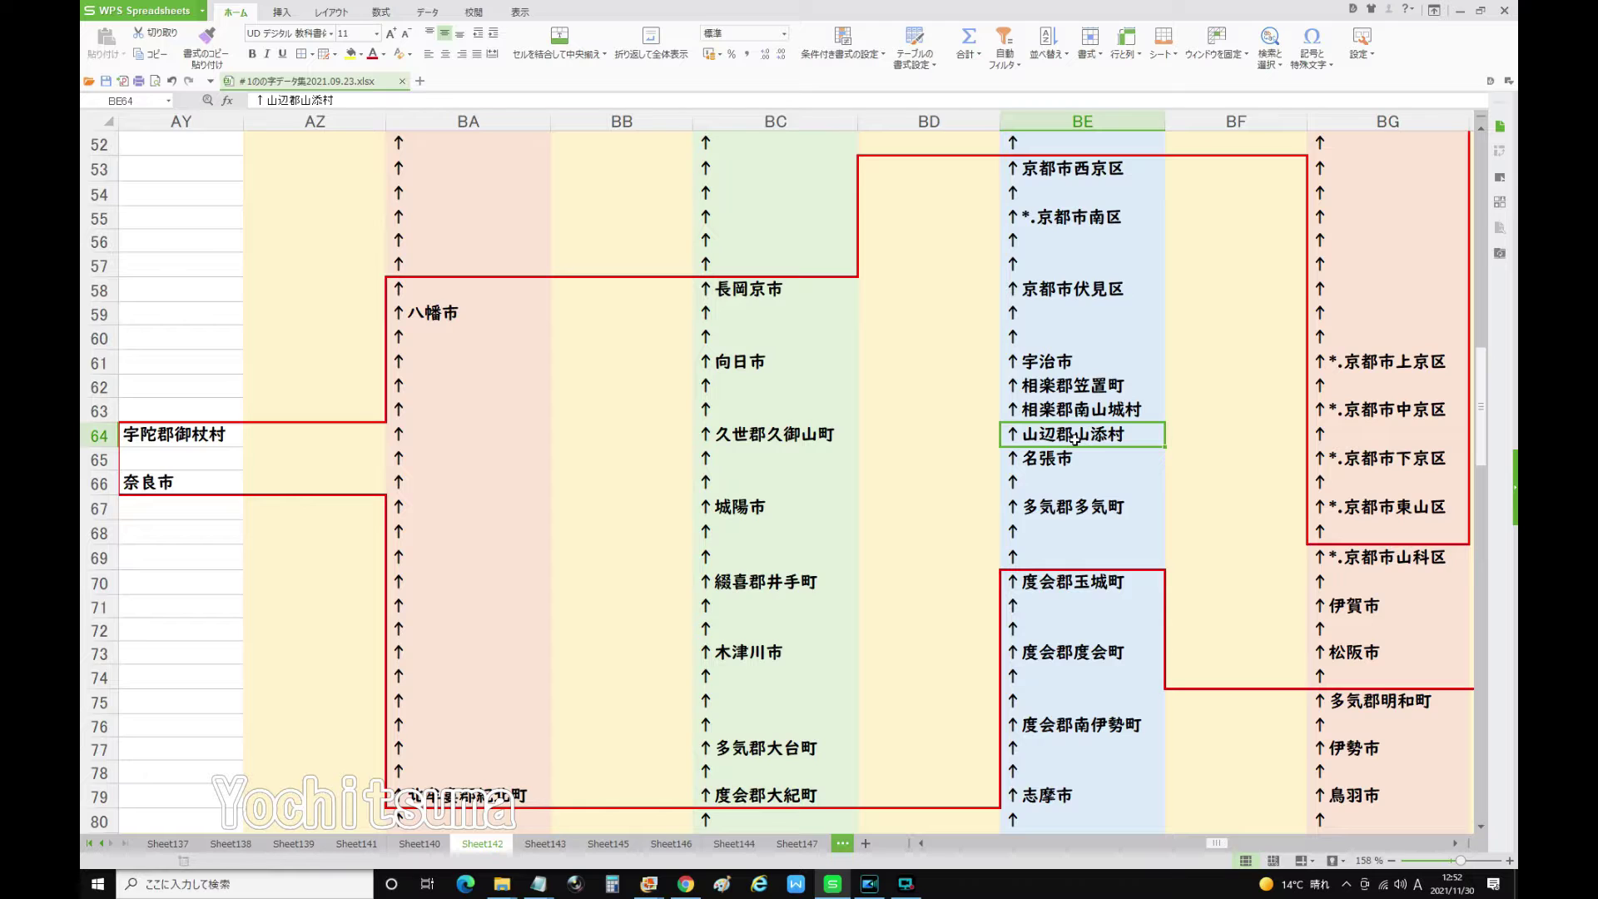
scroll(1352, 621, "down", 1)
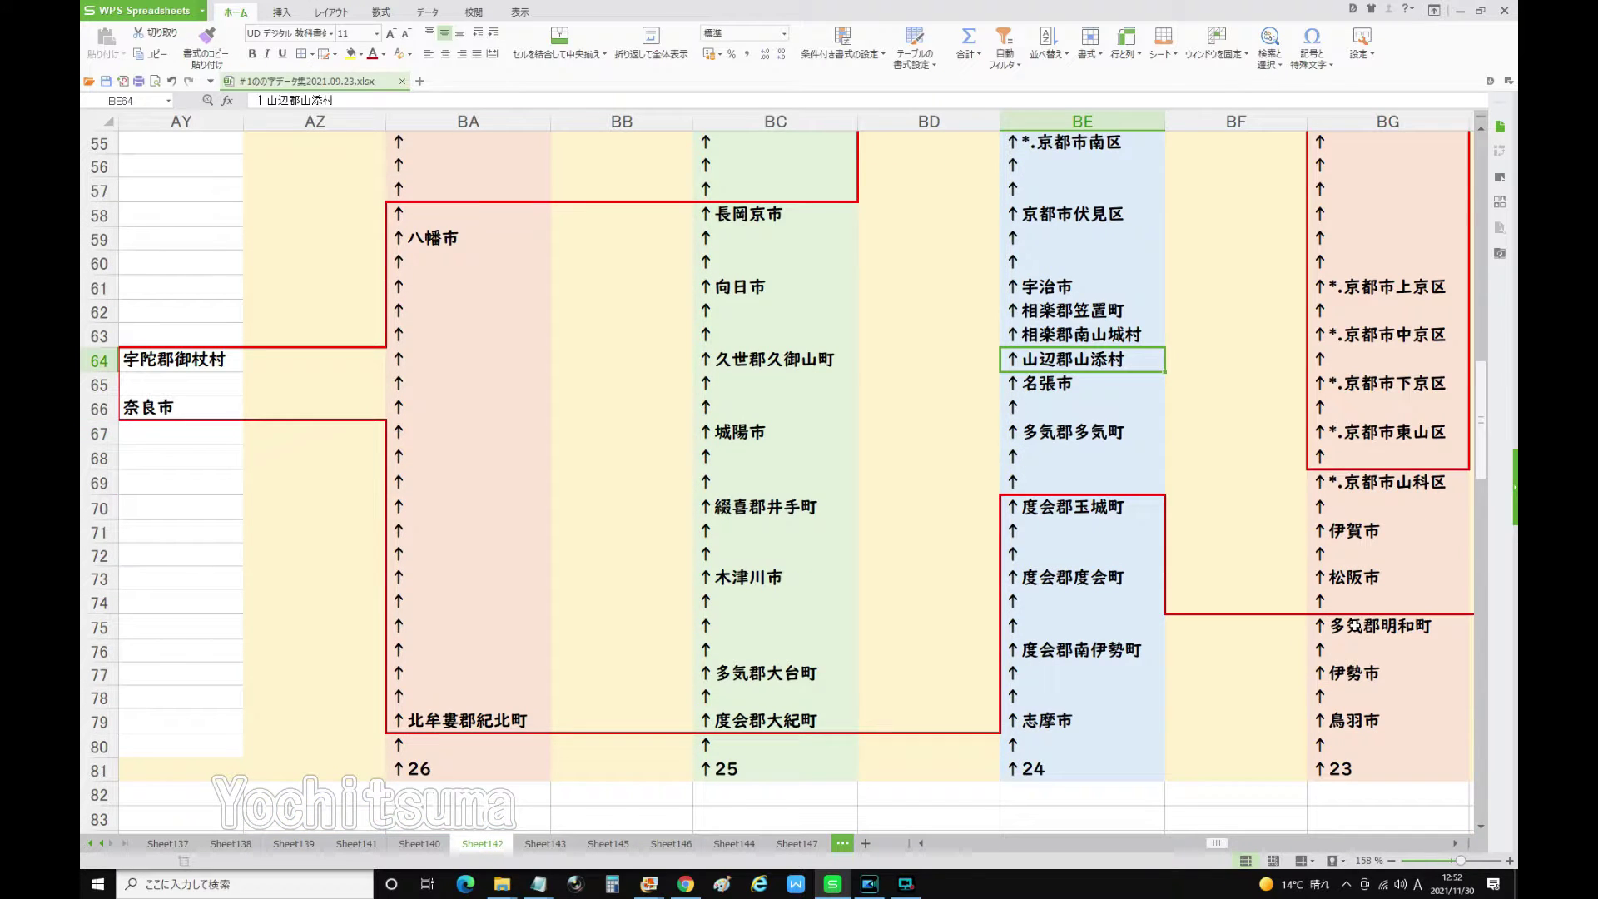
left_click(1362, 531)
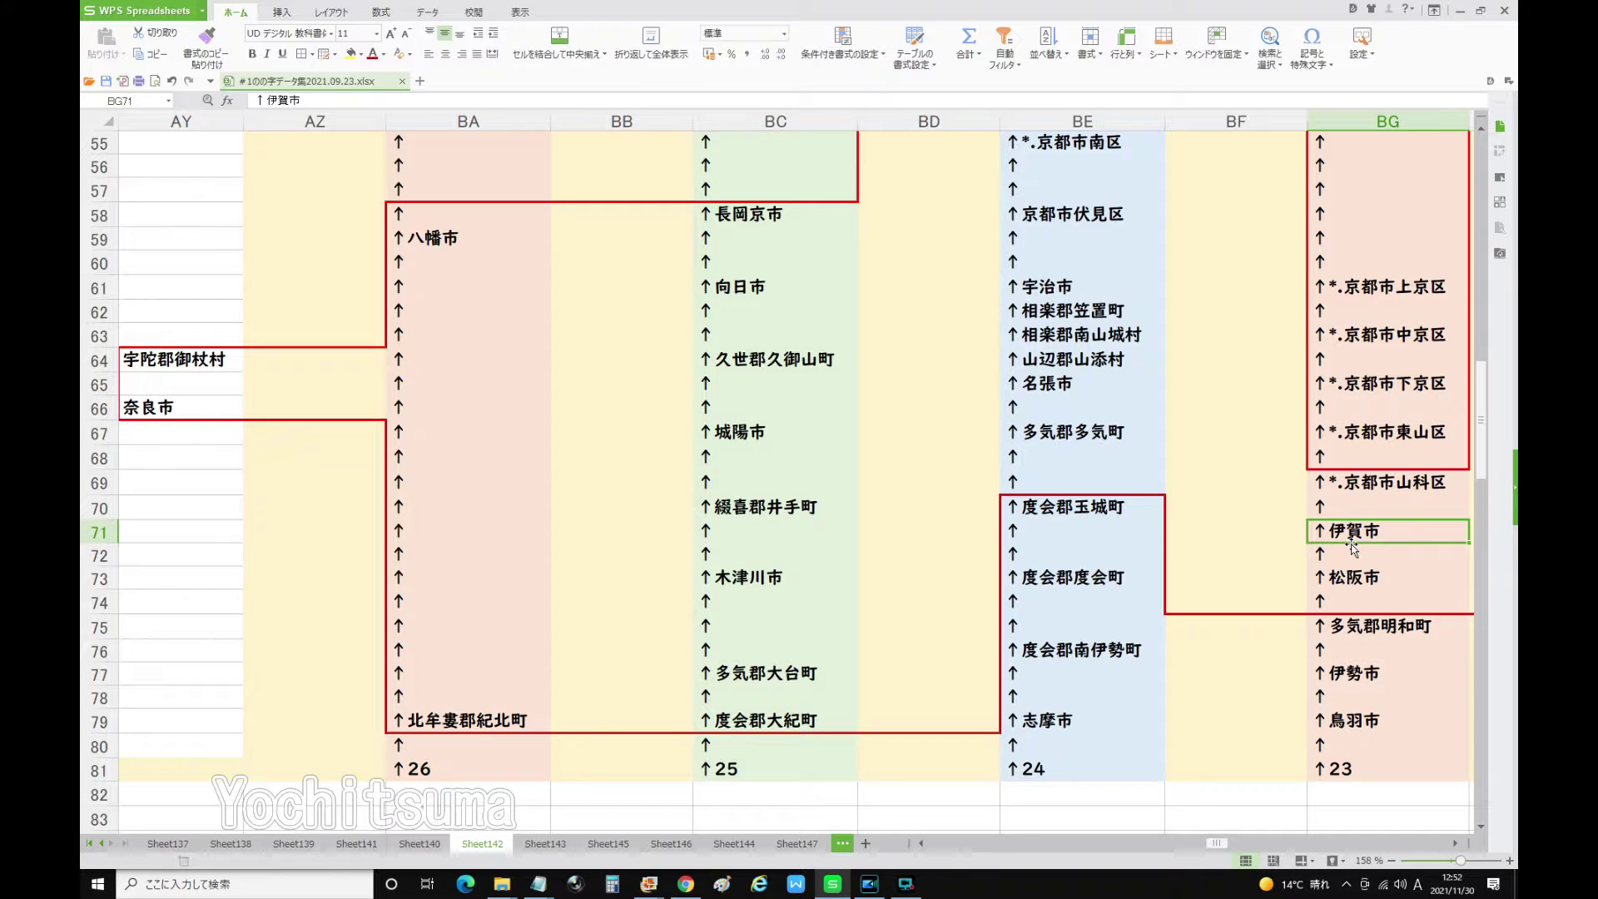
Check the positions of 山辺郡山添村 in column BE and 奈良市 in column AY by selecting both on the map.
scroll(1352, 546, "up", 2)
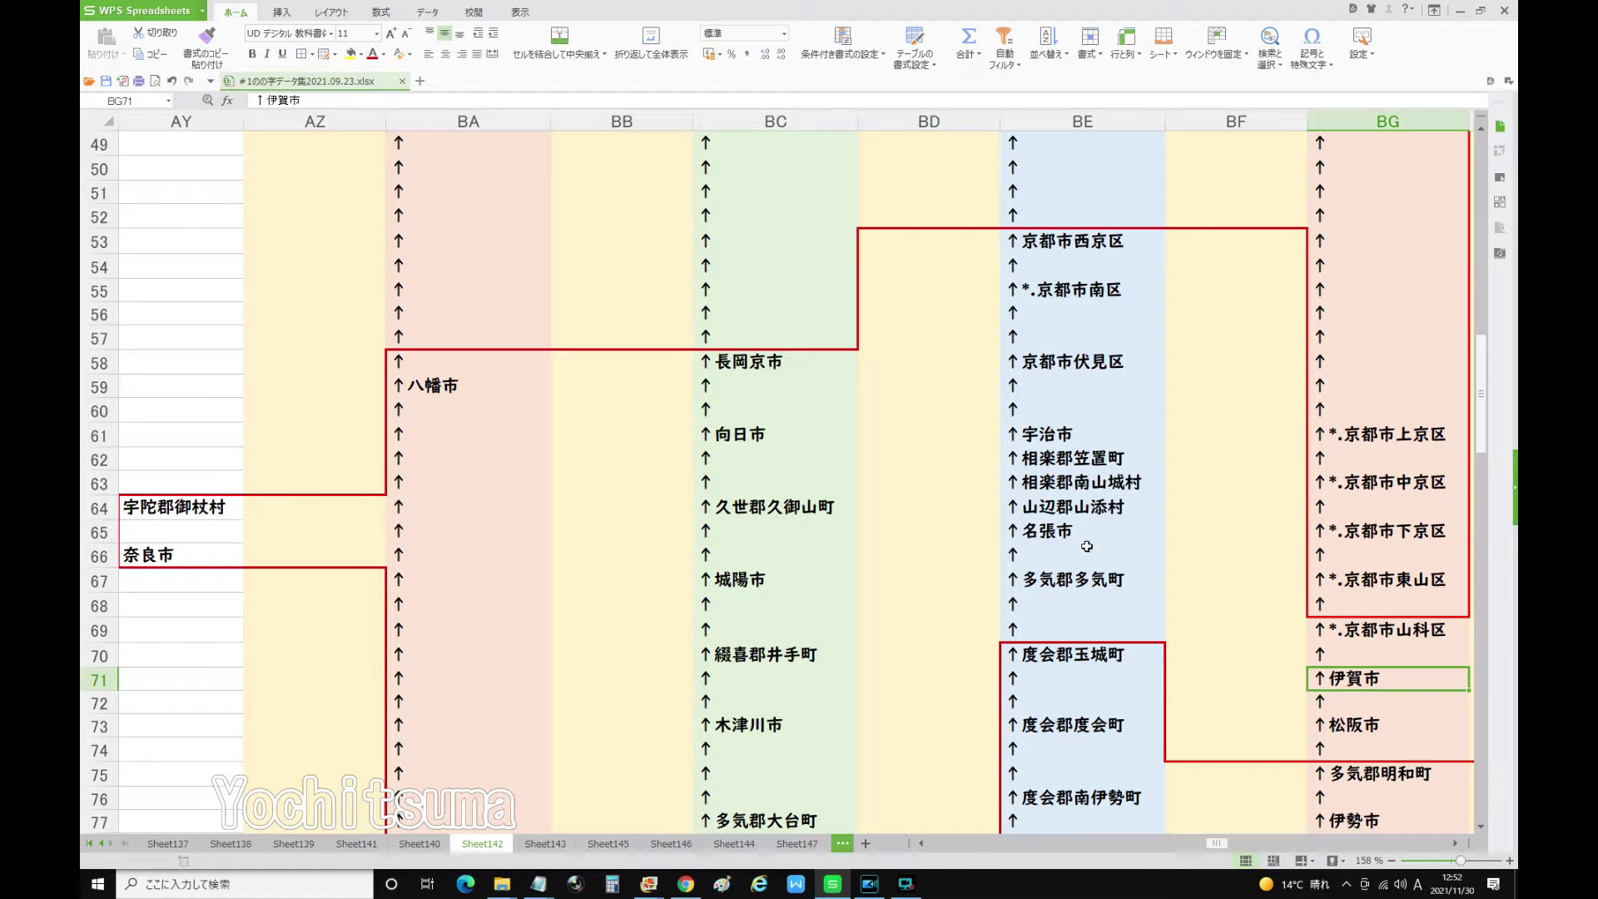
left_click(1093, 510)
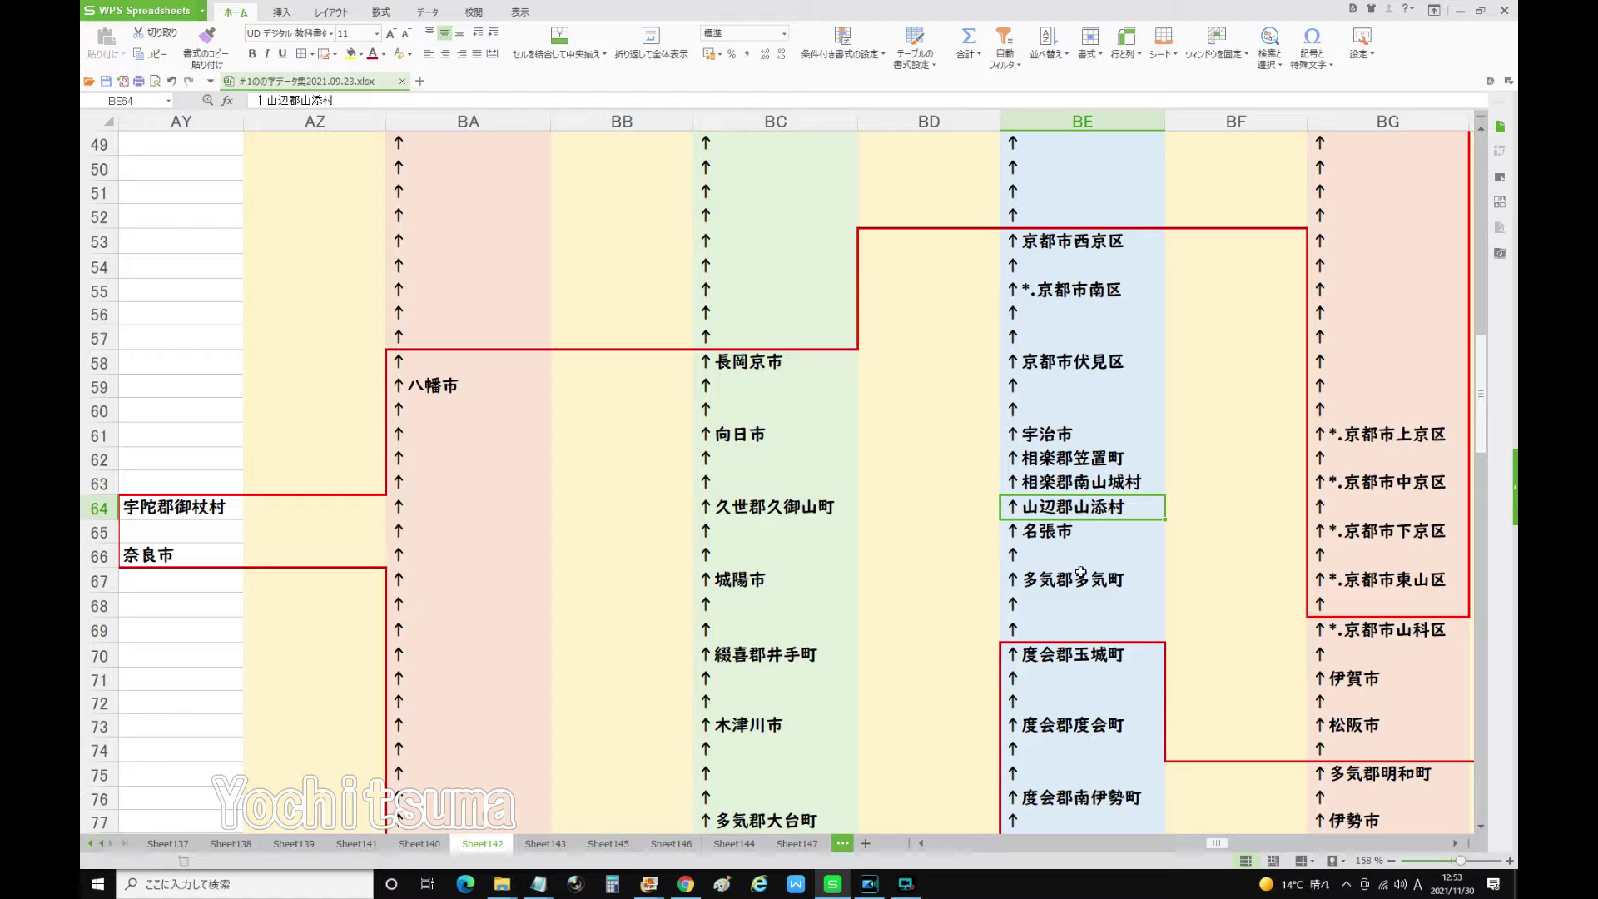
left_click(169, 556)
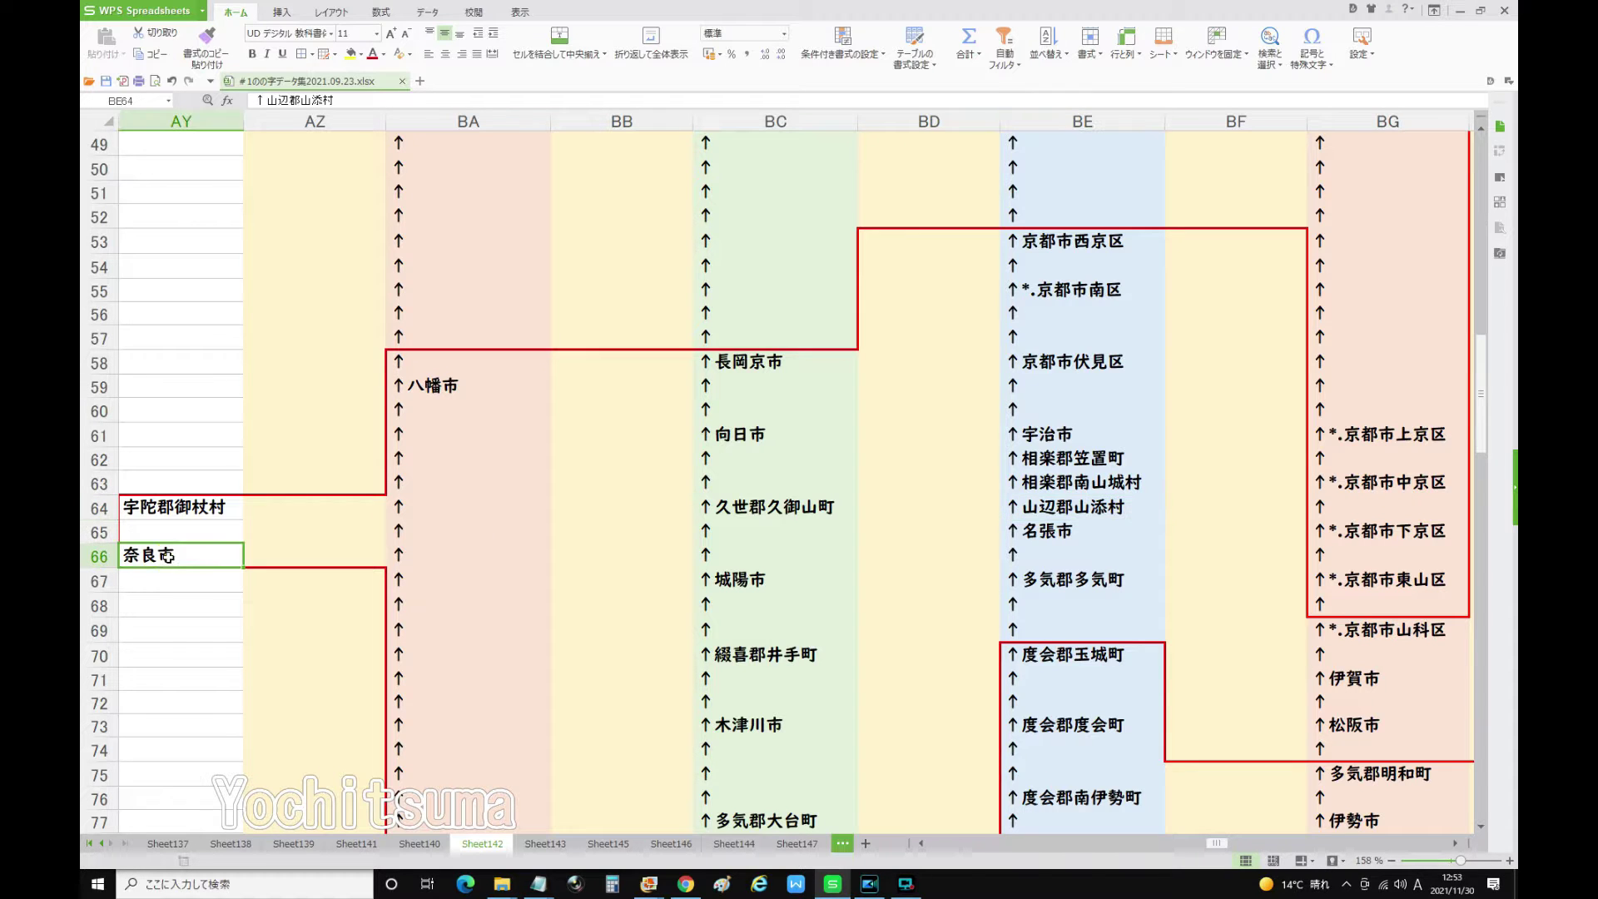
scroll(391, 585, "down", 1)
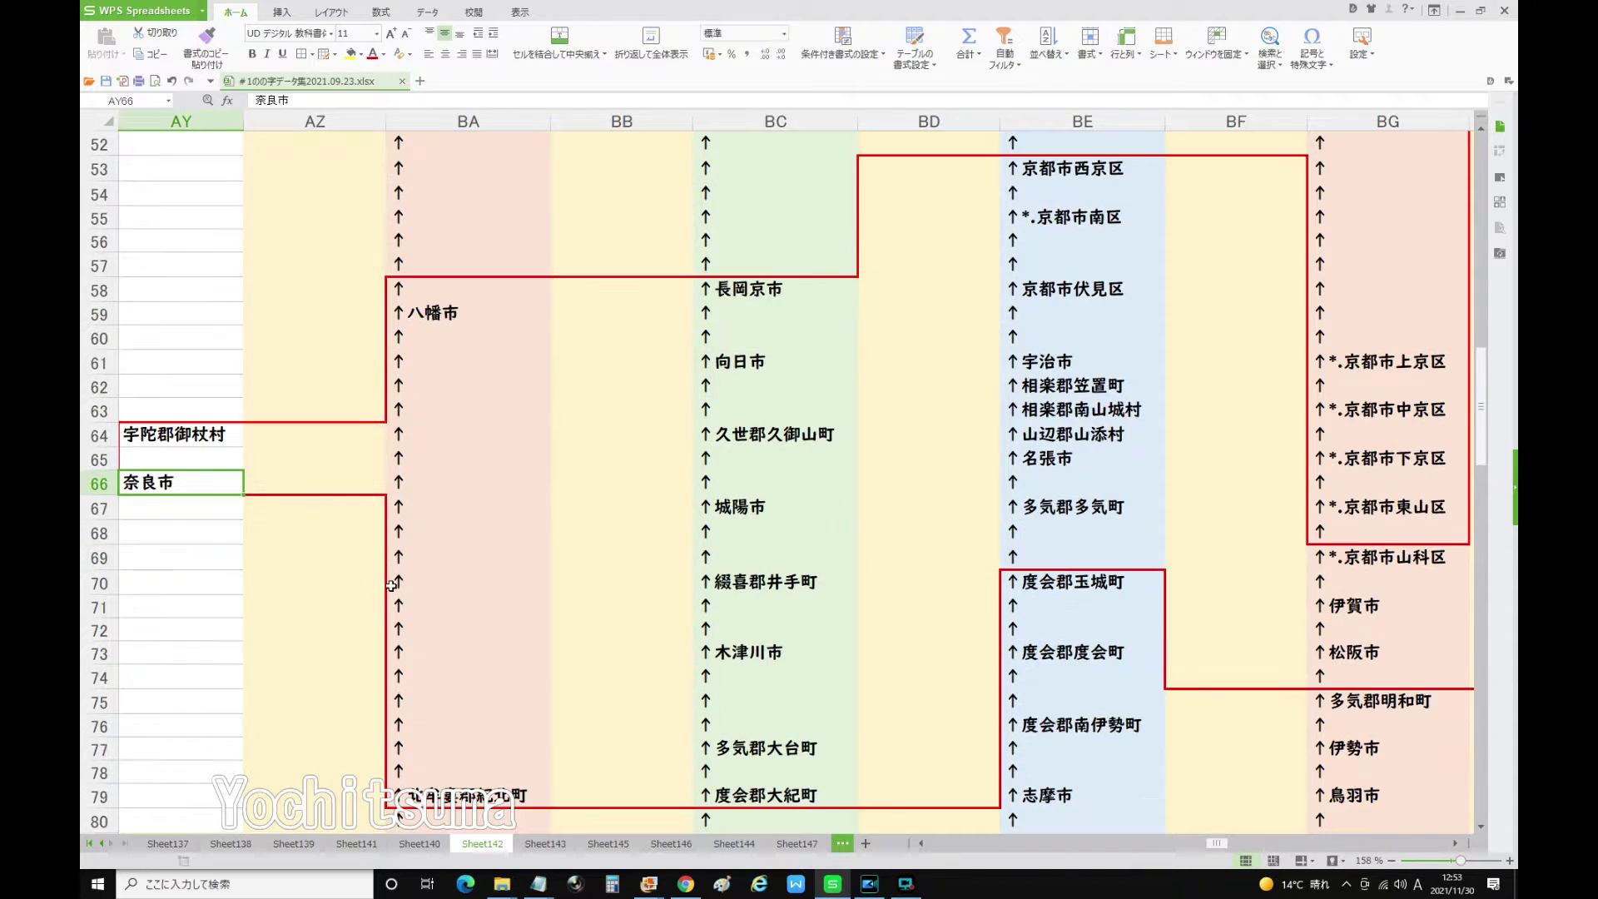
scroll(391, 586, "up", 1)
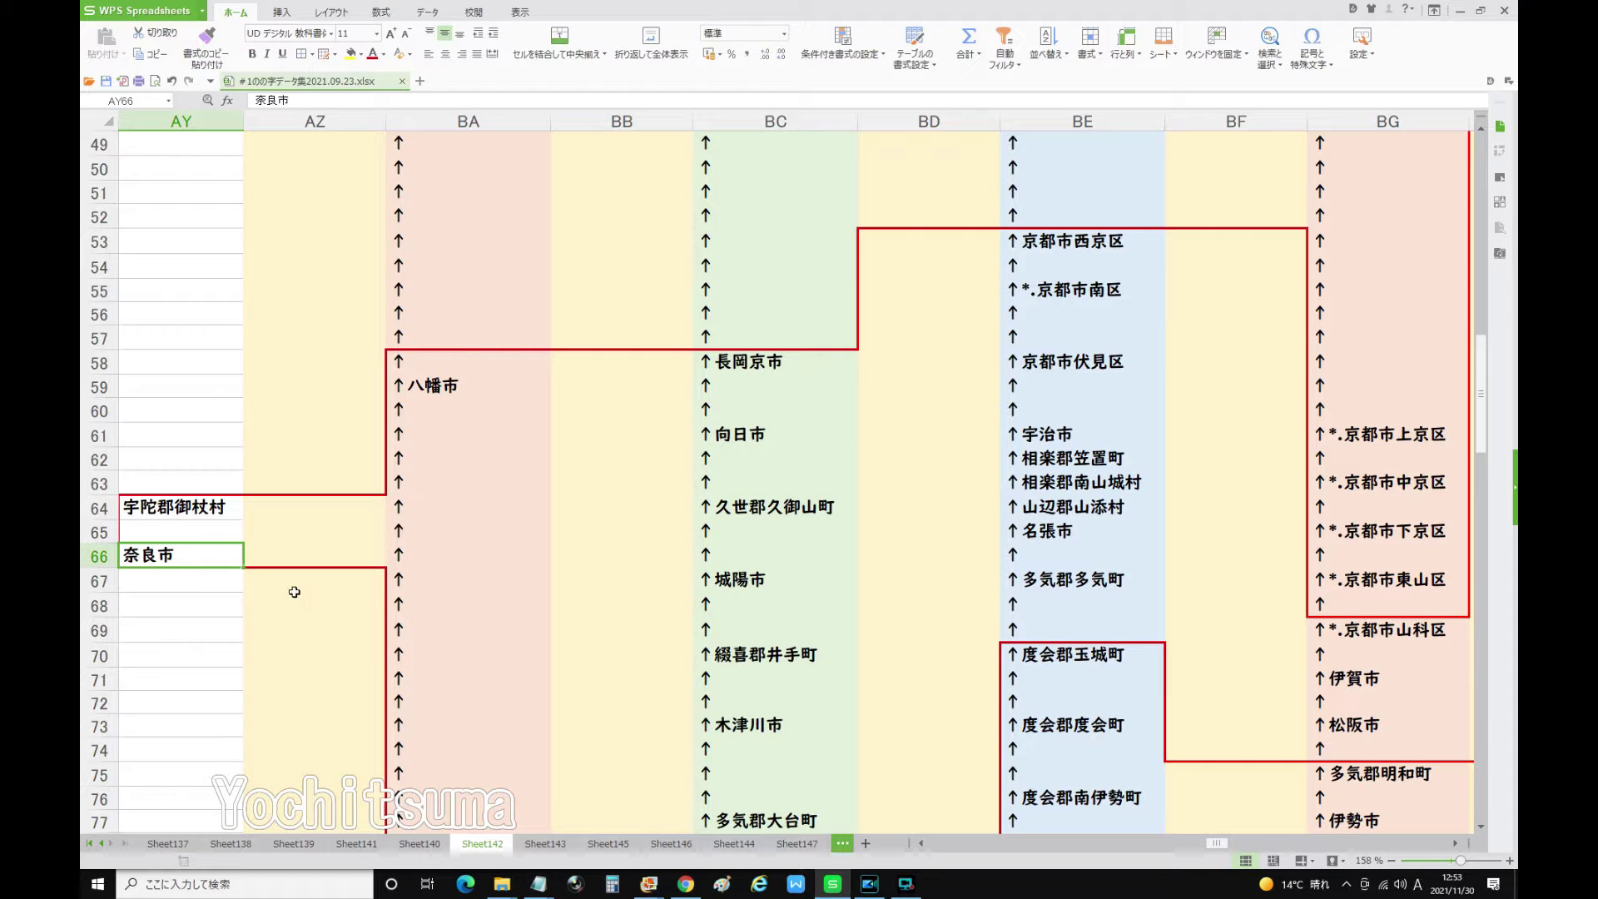
Trace the 京都府 stops by selecting 相楽郡南山城村, 相楽郡笠置町 and 京都市山科区, and examine column BG down to 鳥羽市.
left_click(1107, 490)
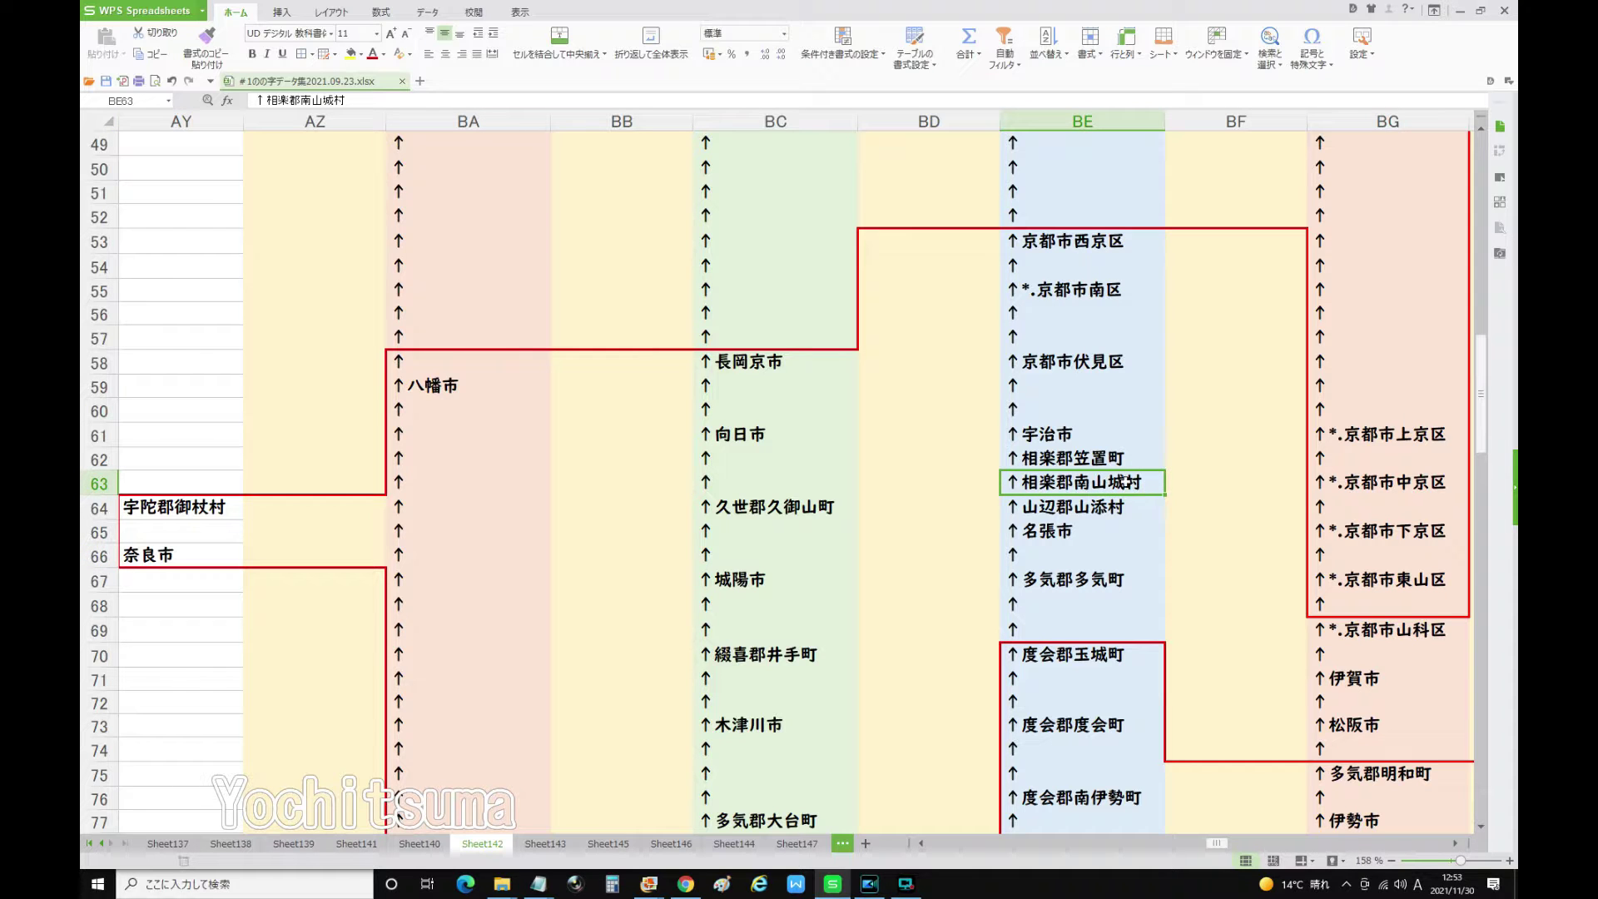
left_click(1097, 459)
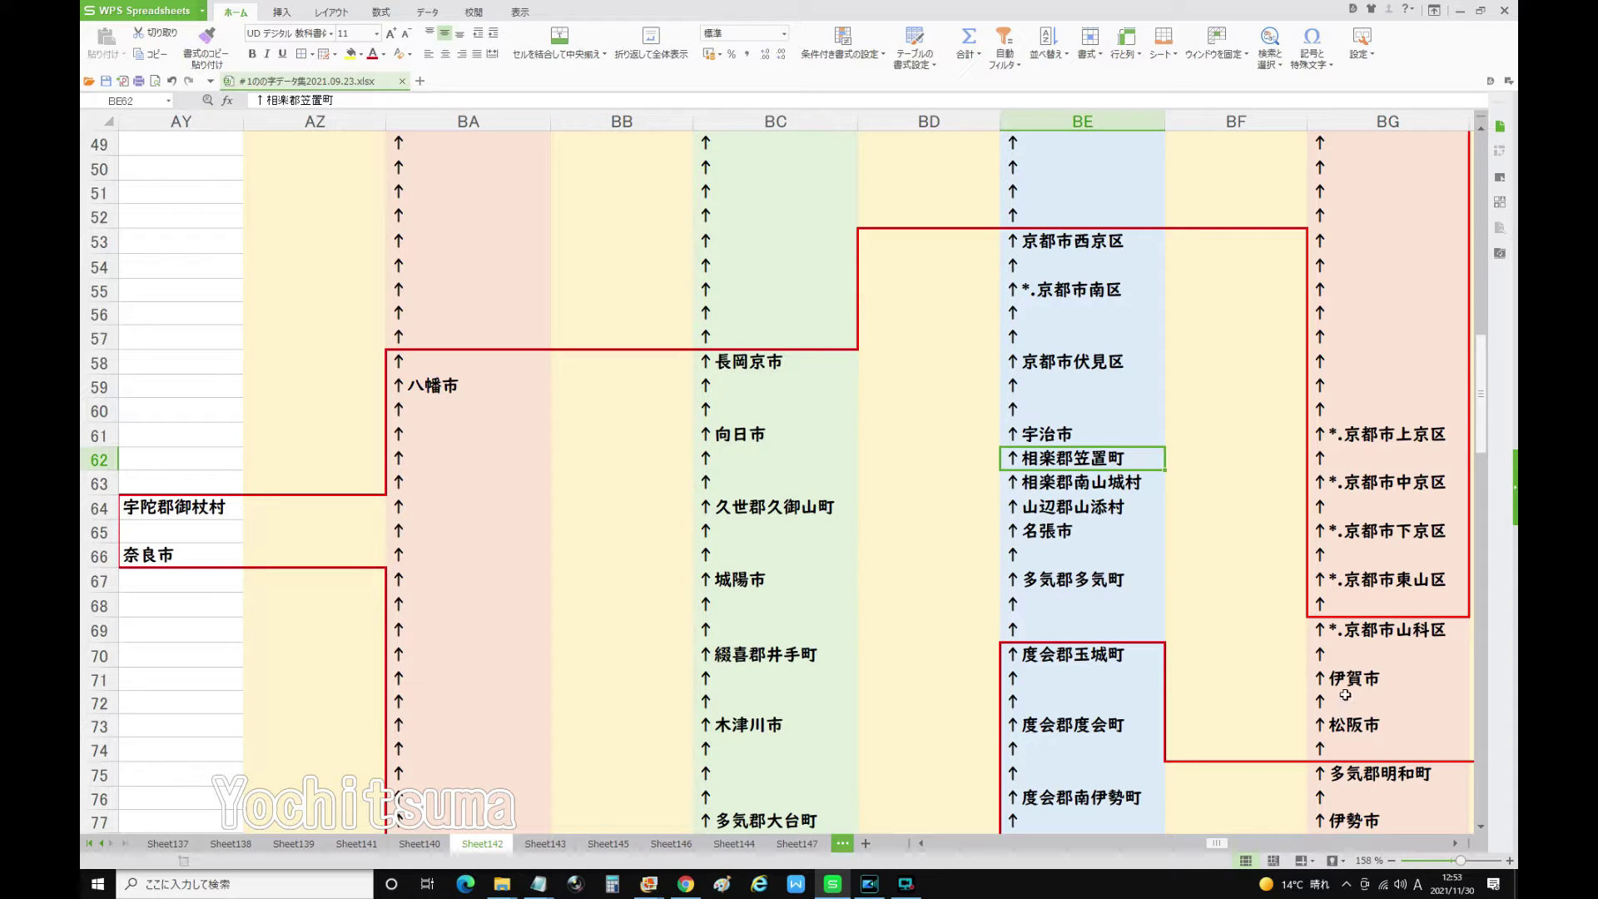
left_click(1385, 632)
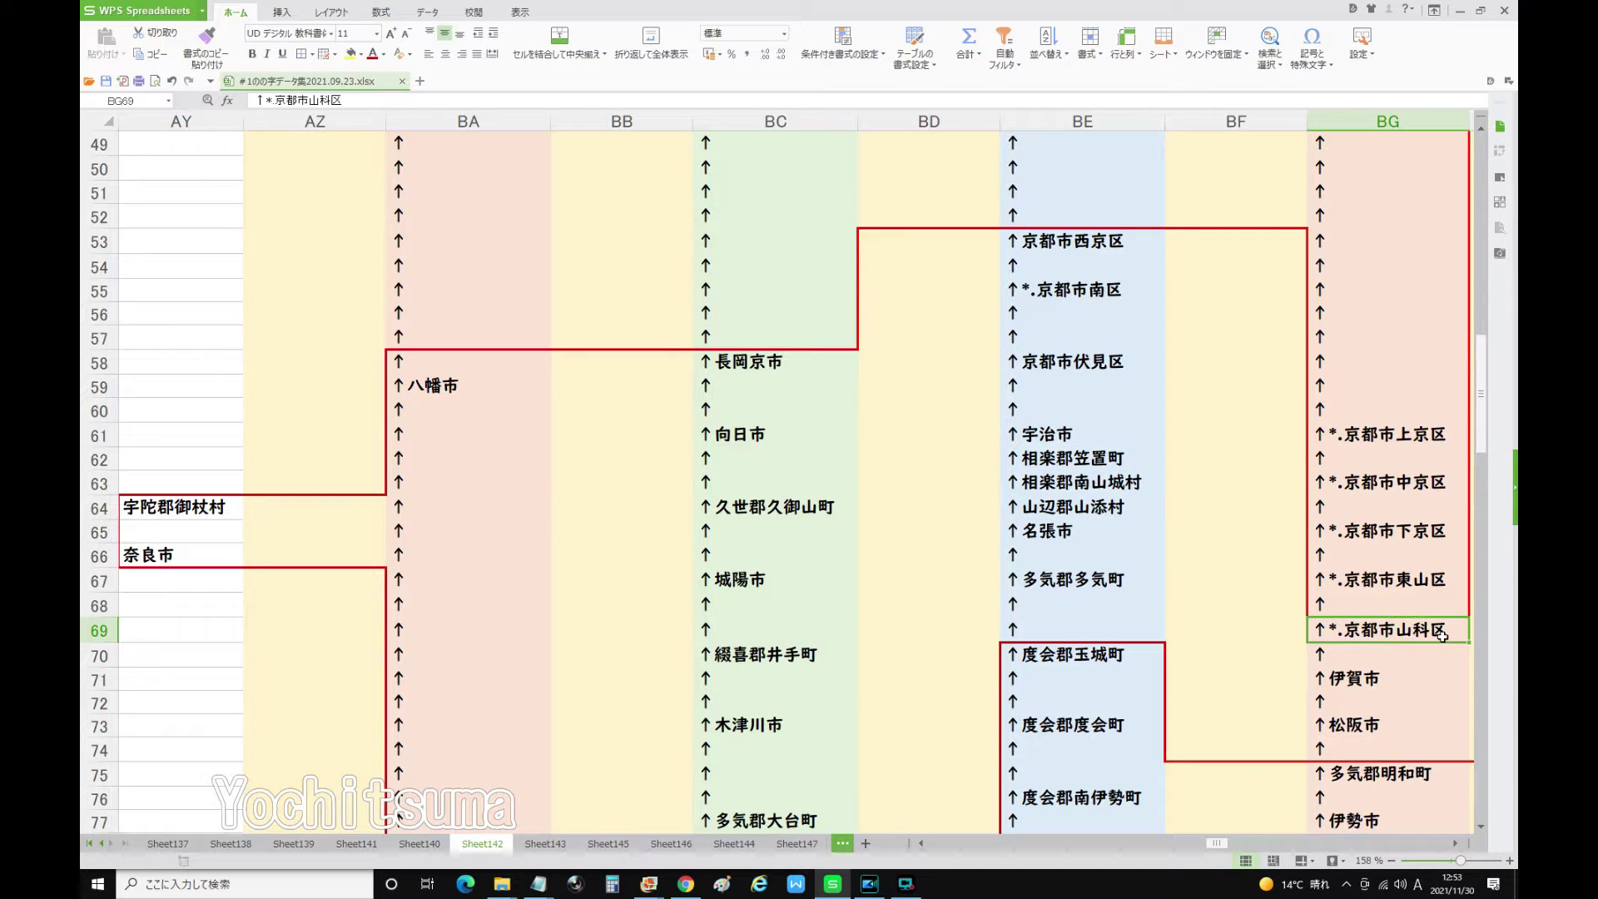
scroll(1386, 642, "down", 1)
scroll(1386, 649, "down", 2)
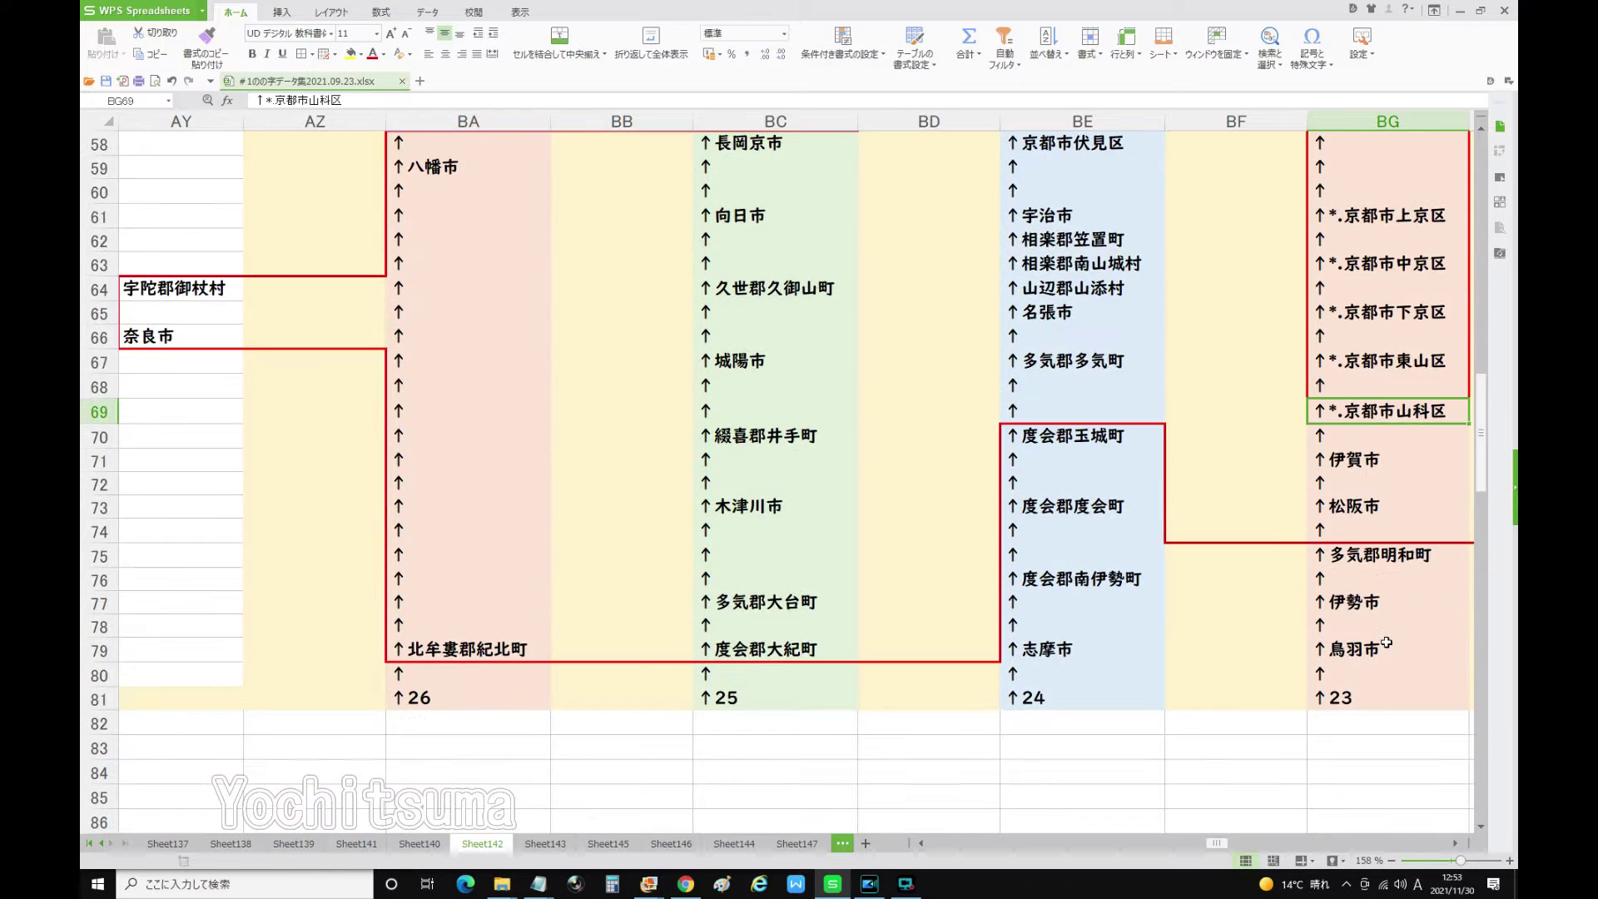
scroll(1382, 633, "up", 1)
scroll(1382, 626, "up", 2)
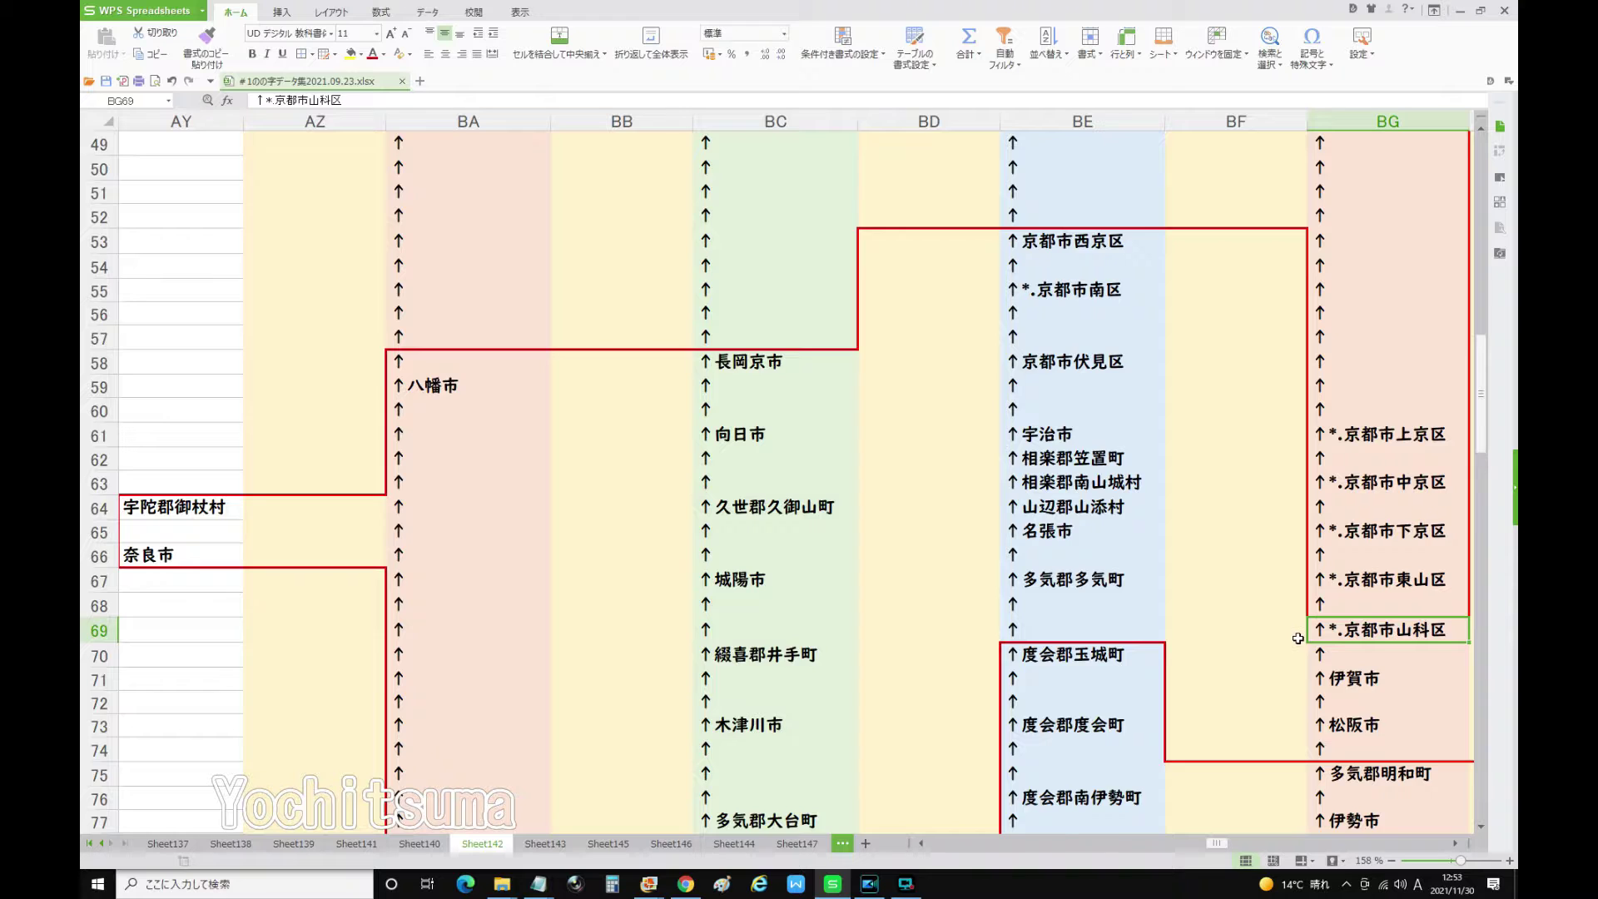
scroll(1304, 635, "down", 1)
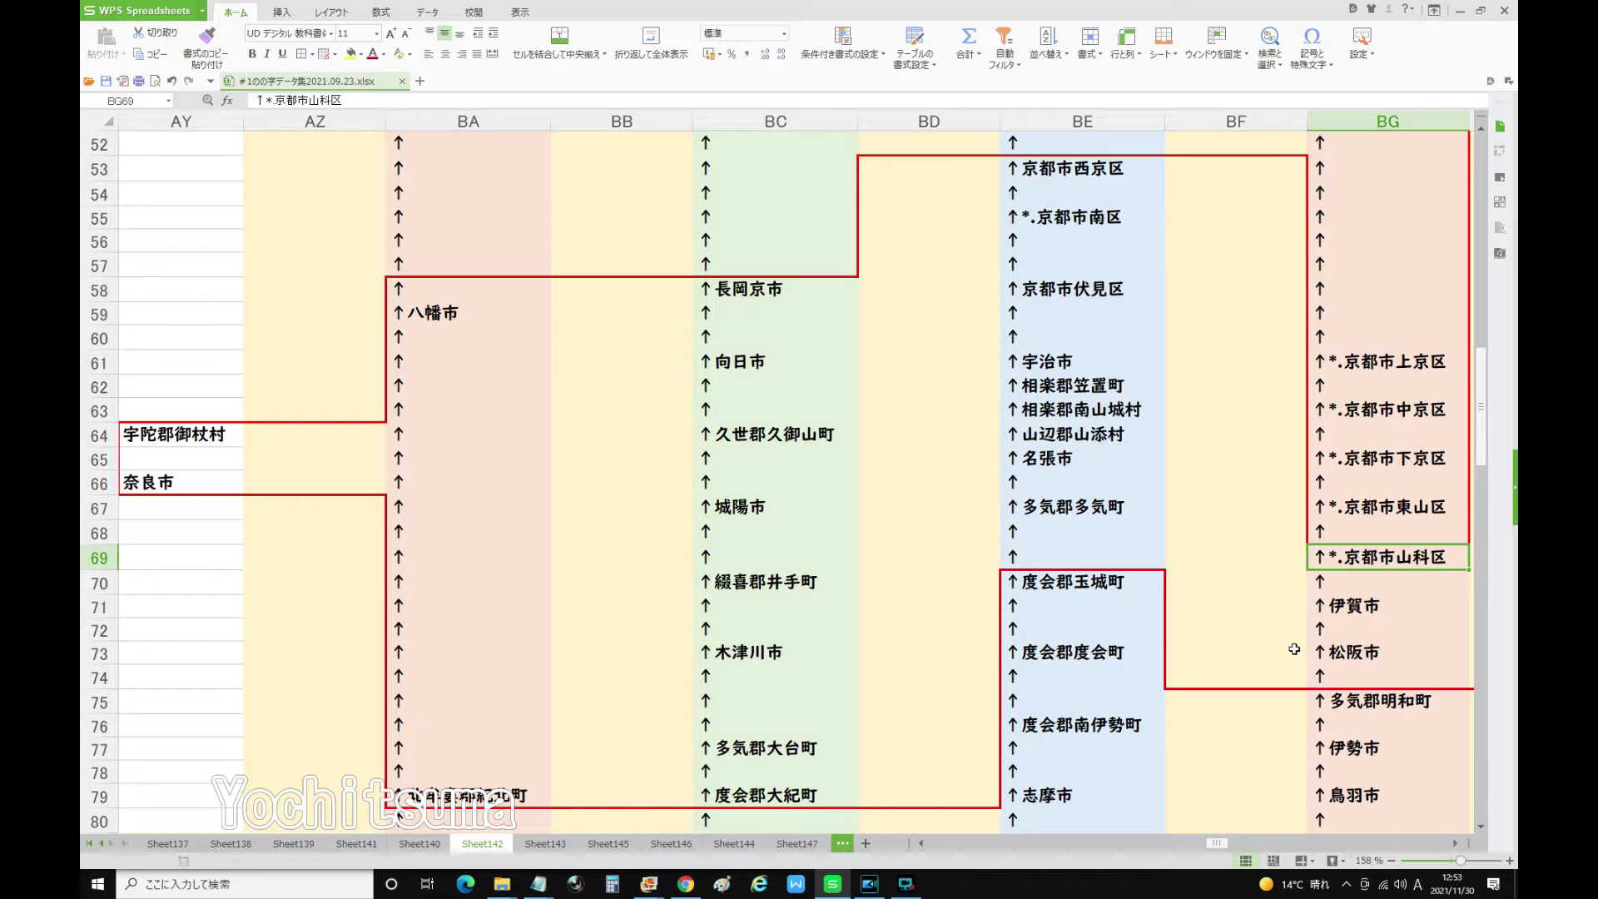